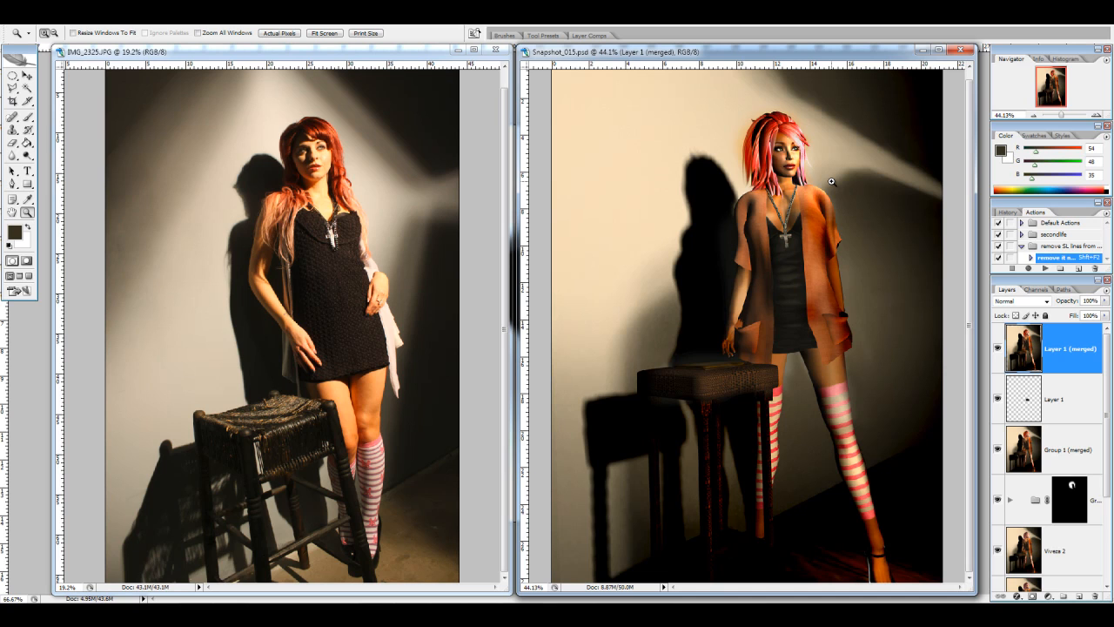
- Switch to the star-shaped light image and hide Group 1's retouching and adjustment layers until only Layer 0 remains visible
{"action": "key", "text": "alt+Tab"}
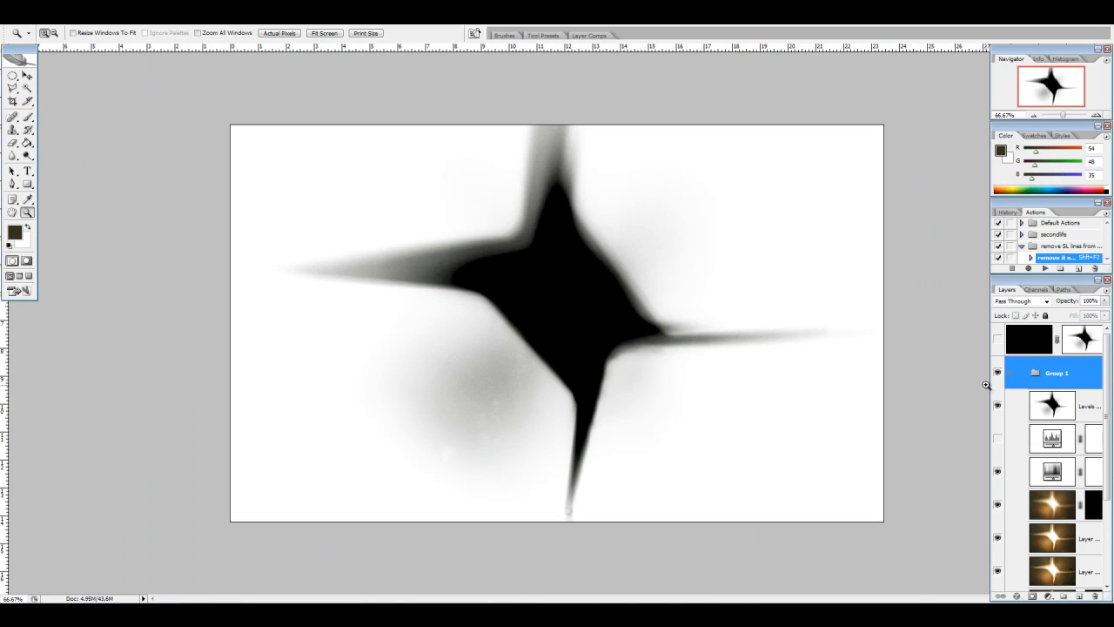
{"action": "left_click", "coordinate": [999, 405]}
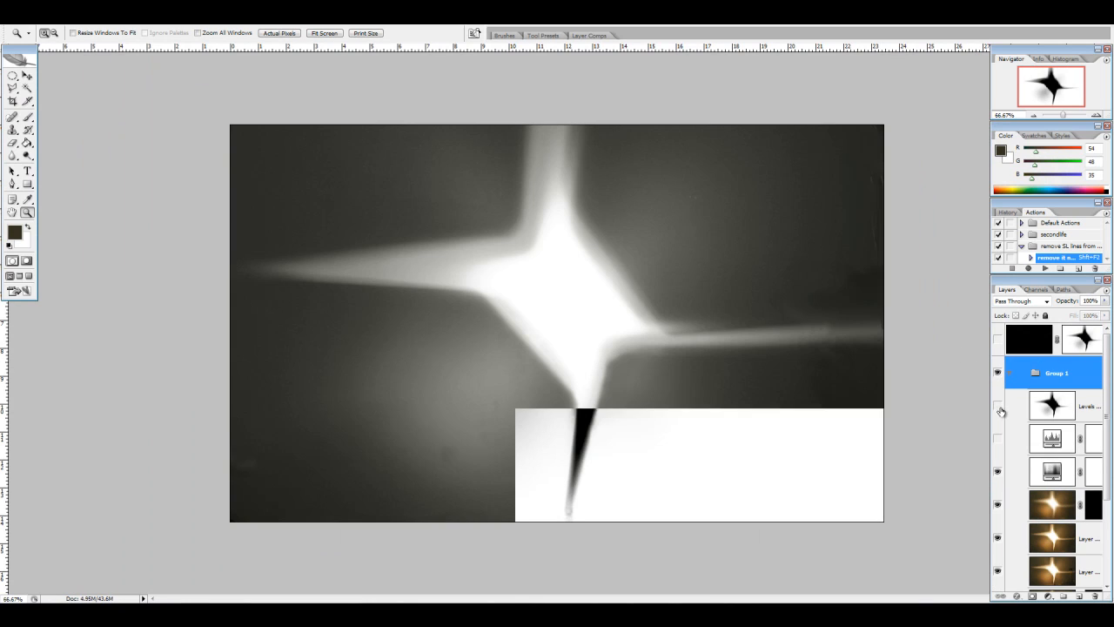
{"action": "left_click", "coordinate": [998, 471]}
{"action": "scroll", "coordinate": [1001, 509], "scroll_direction": "down", "scroll_amount": 3}
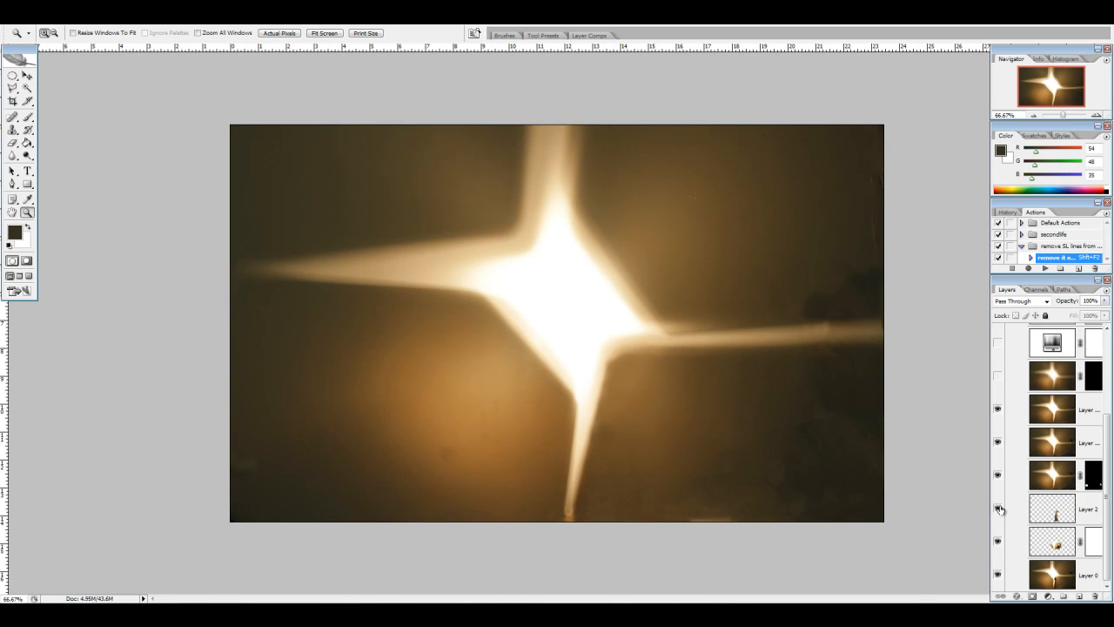
{"action": "left_click", "coordinate": [998, 409]}
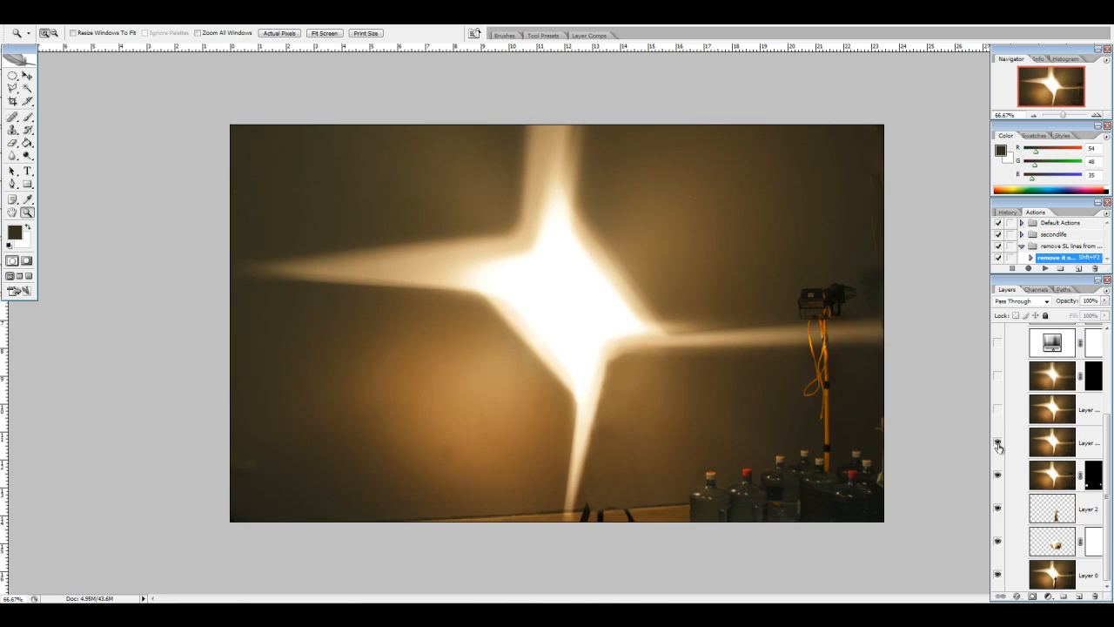
{"action": "left_click", "coordinate": [999, 510]}
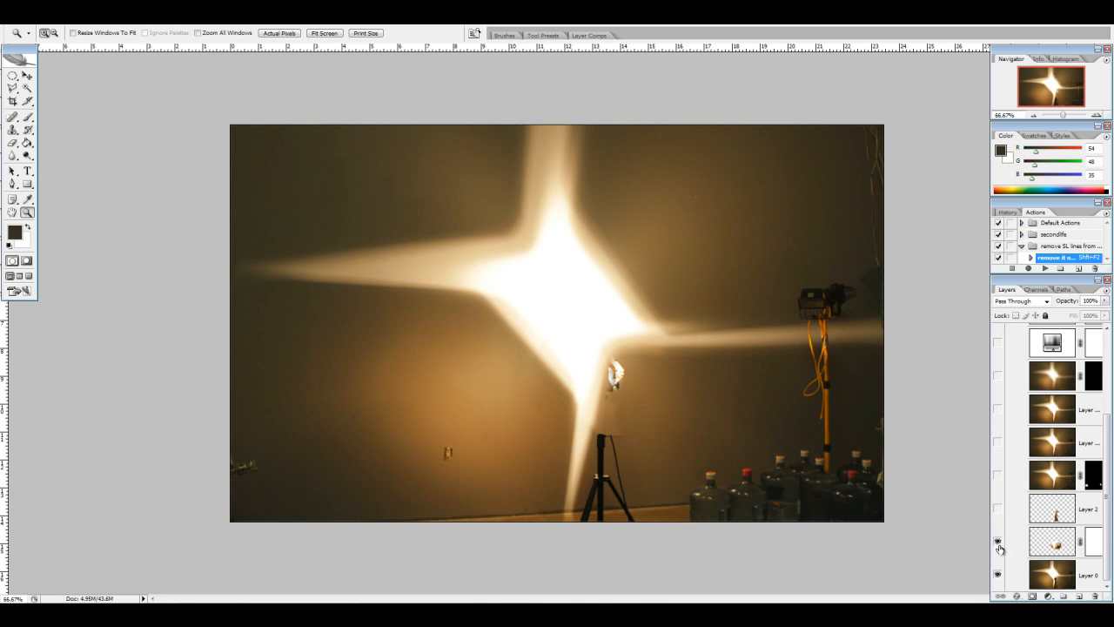
{"action": "left_click", "coordinate": [999, 542]}
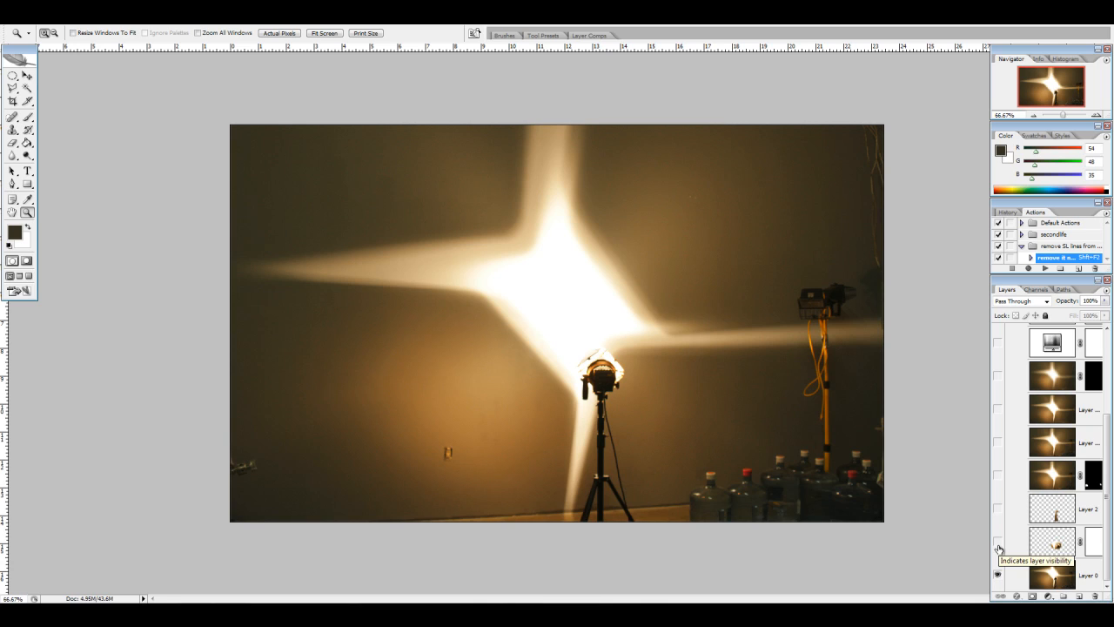
- Show the retouching layers above Layer 0 again, up to and including the grayscale adjustment layer
{"action": "left_click", "coordinate": [998, 542]}
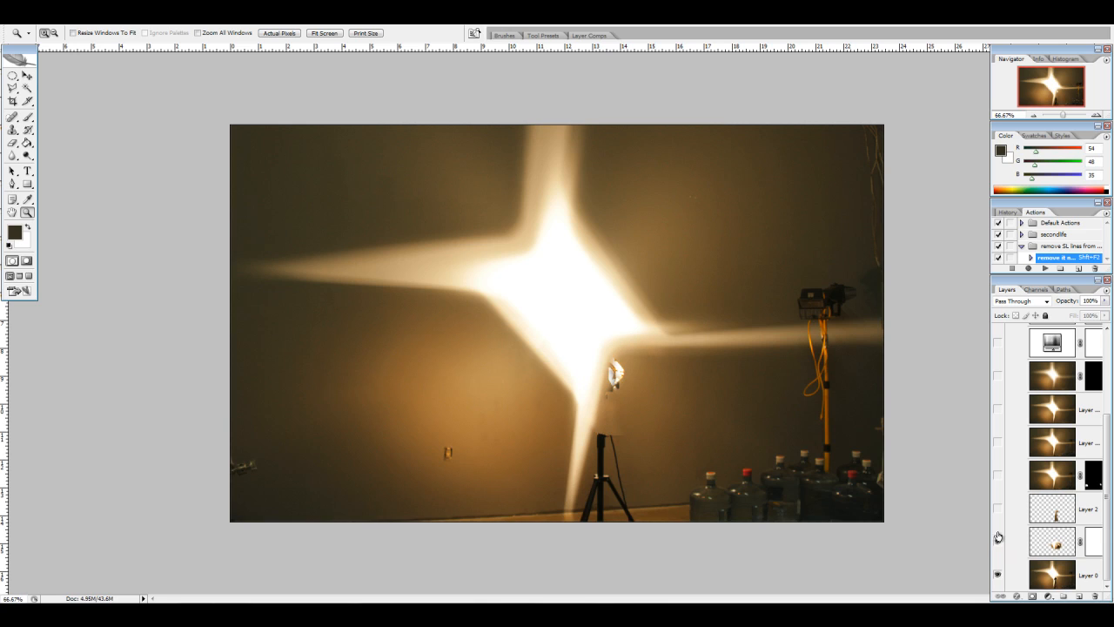
{"action": "left_click", "coordinate": [999, 507]}
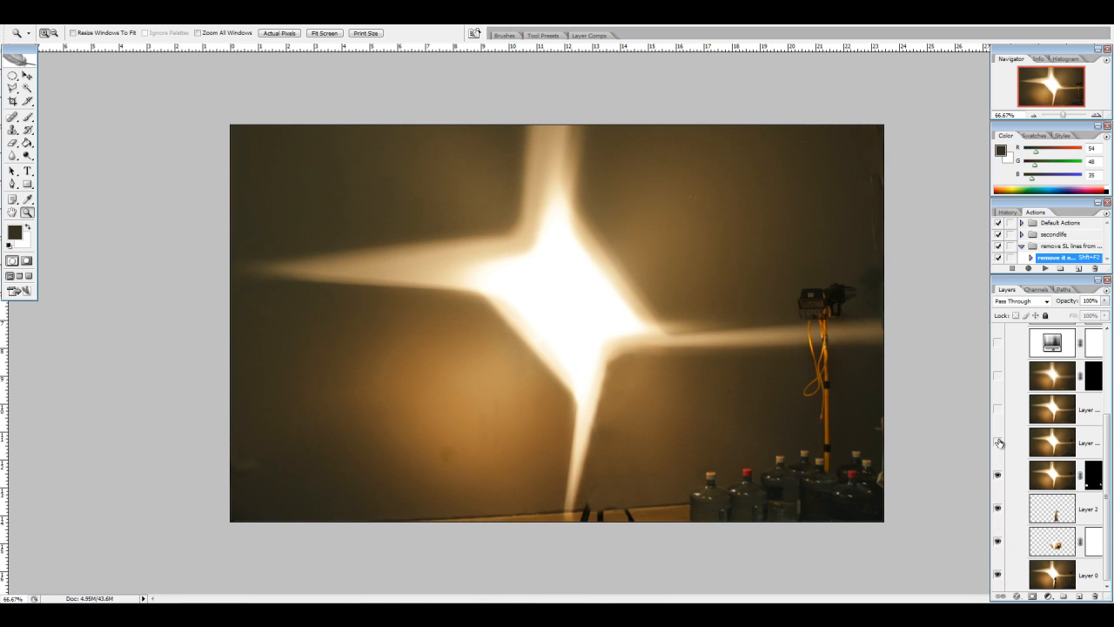
{"action": "left_click", "coordinate": [999, 410]}
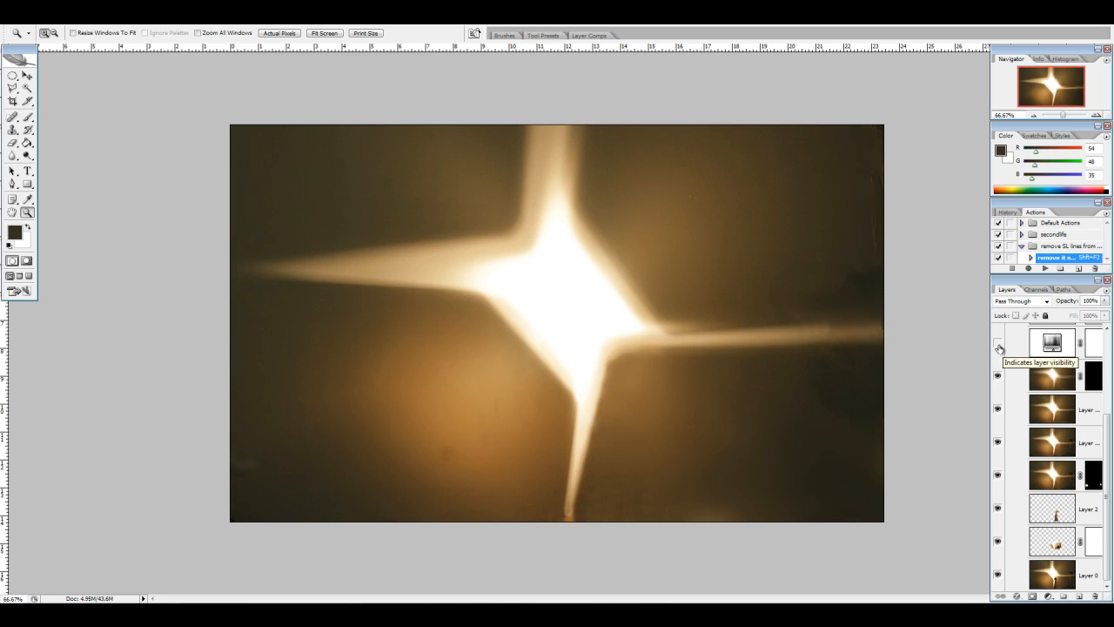
{"action": "left_click", "coordinate": [998, 345]}
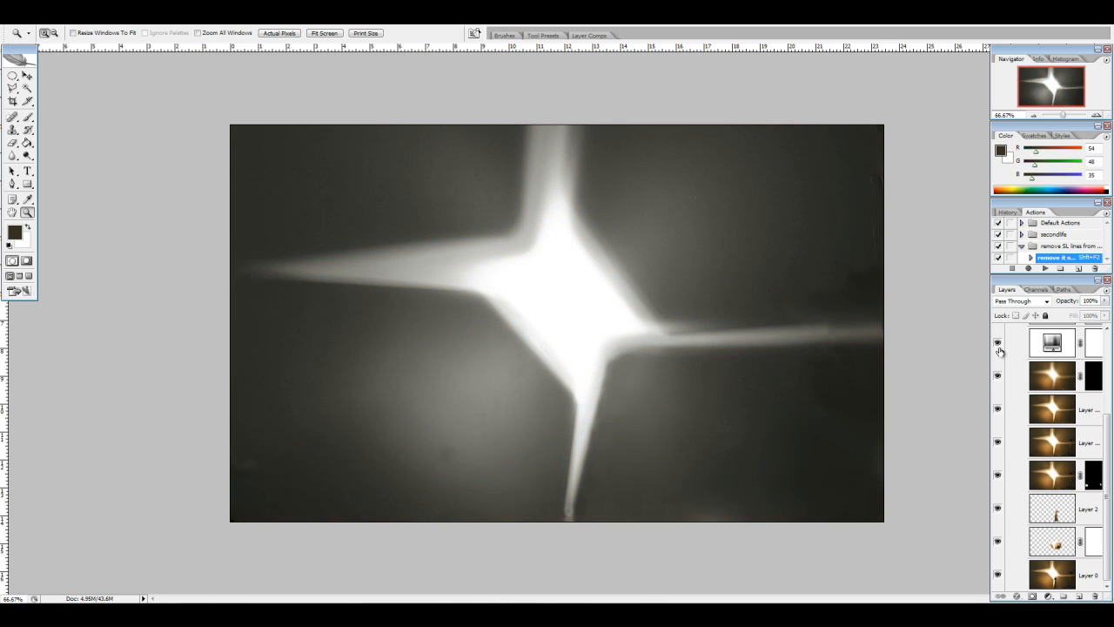
- Toggle the Levels adjustment layer in Group 1 on and off to compare its effect on the light pattern
{"action": "scroll", "coordinate": [1015, 379], "scroll_direction": "up", "scroll_amount": 4}
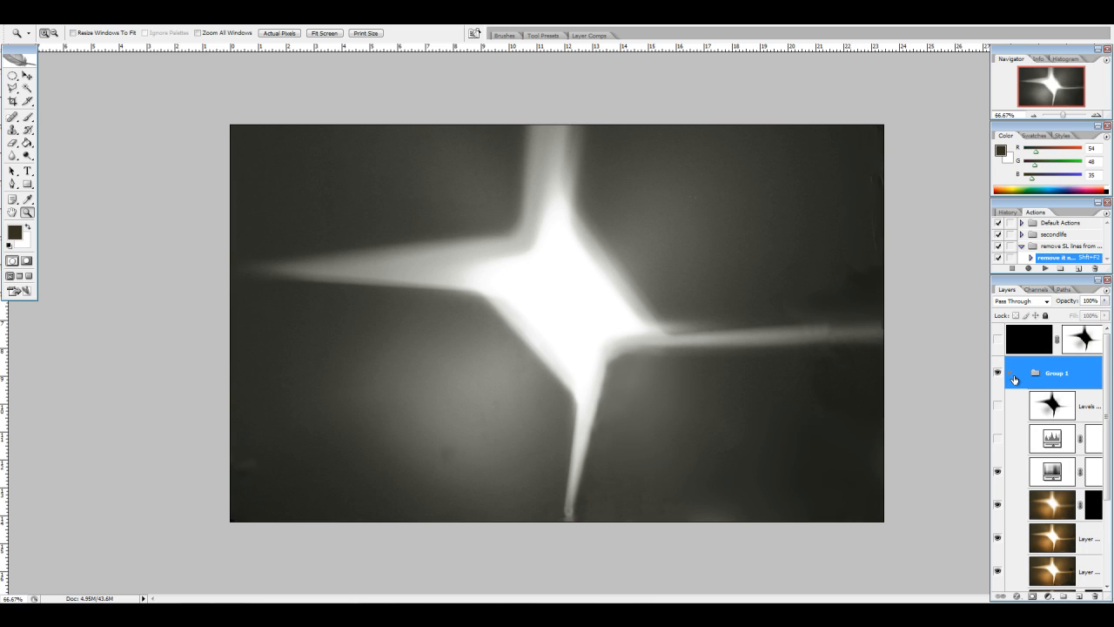
{"action": "left_click", "coordinate": [998, 439]}
{"action": "left_click", "coordinate": [999, 443]}
{"action": "left_click", "coordinate": [999, 443]}
{"action": "left_click", "coordinate": [999, 442]}
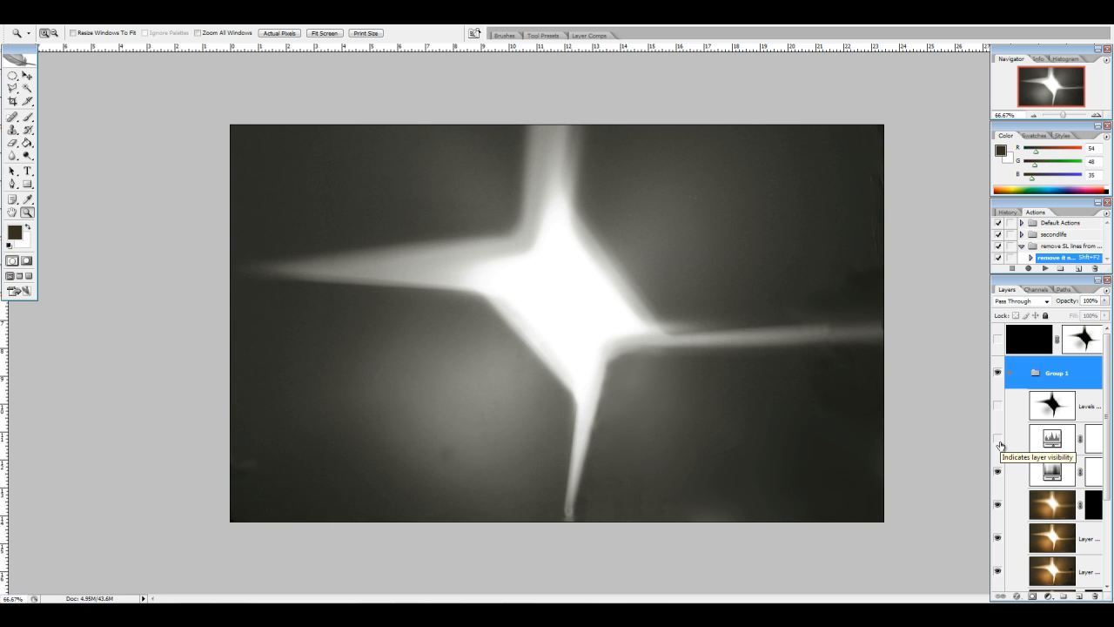
- Switch to the Second Life viewer and set the environment's fixed sky to the demo preset
{"action": "key", "text": "alt+Tab"}
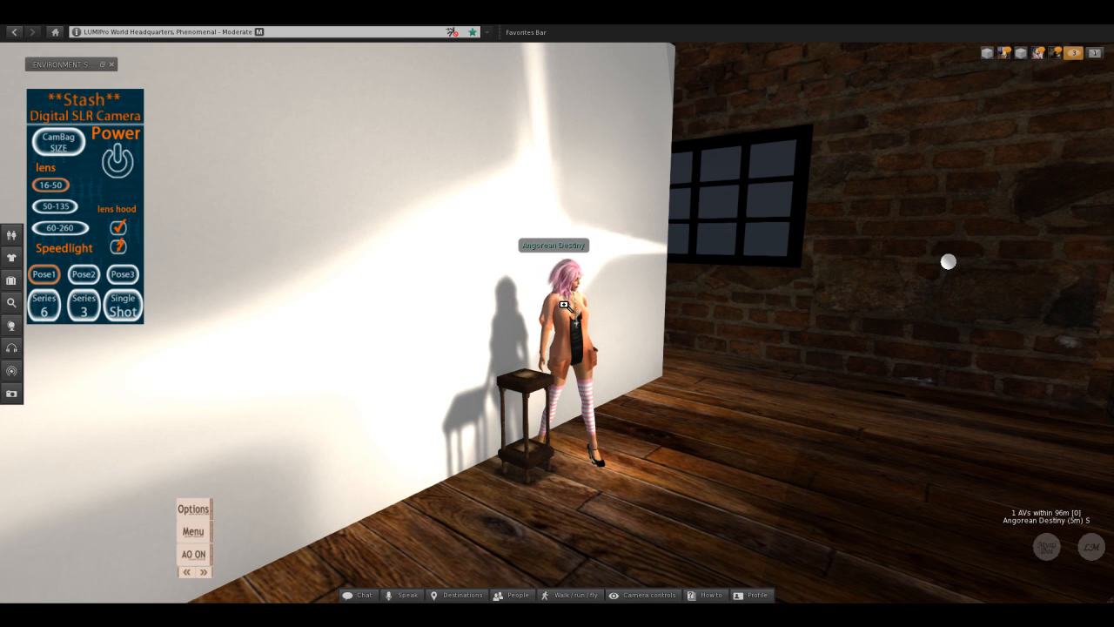
{"action": "scroll", "coordinate": [771, 409], "scroll_direction": "down", "scroll_amount": 3}
{"action": "left_click", "coordinate": [102, 21]}
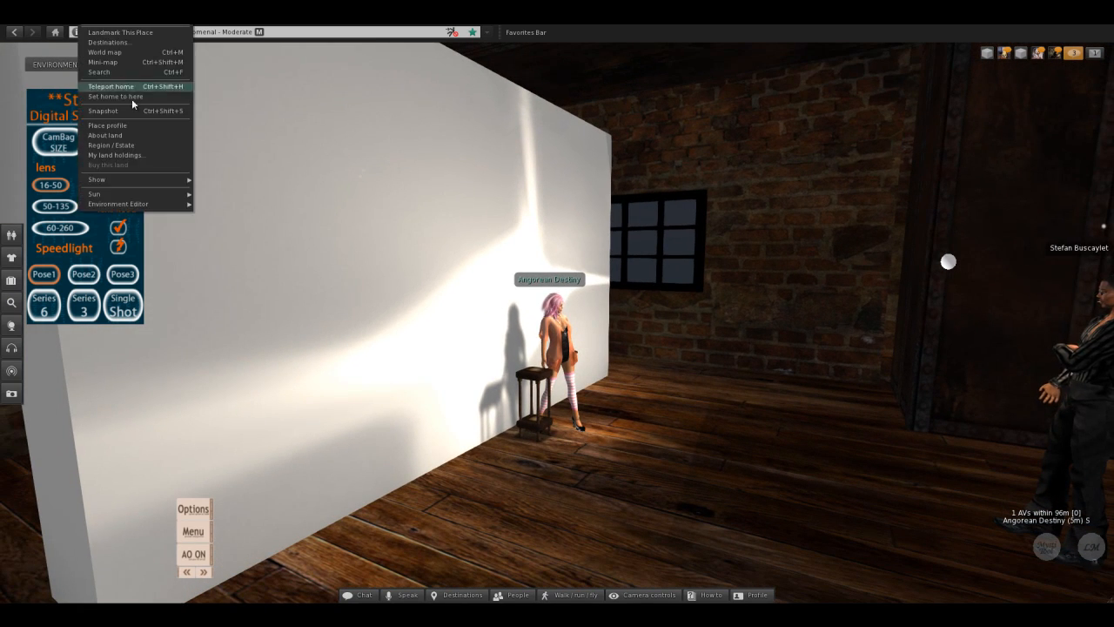
{"action": "mouse_move", "coordinate": [149, 203]}
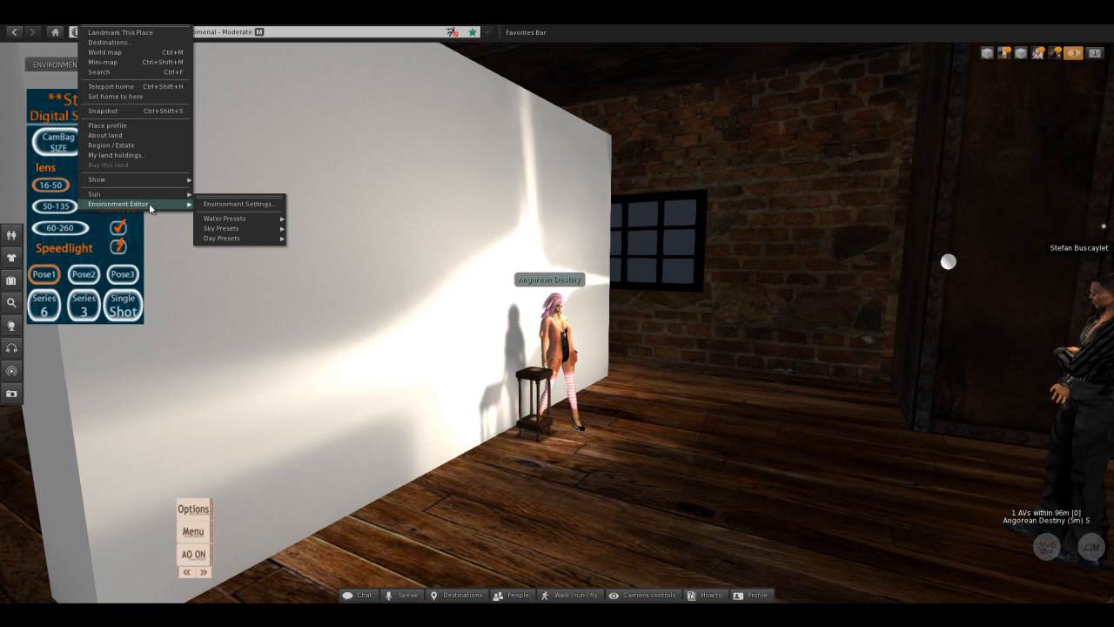
{"action": "left_click", "coordinate": [219, 204]}
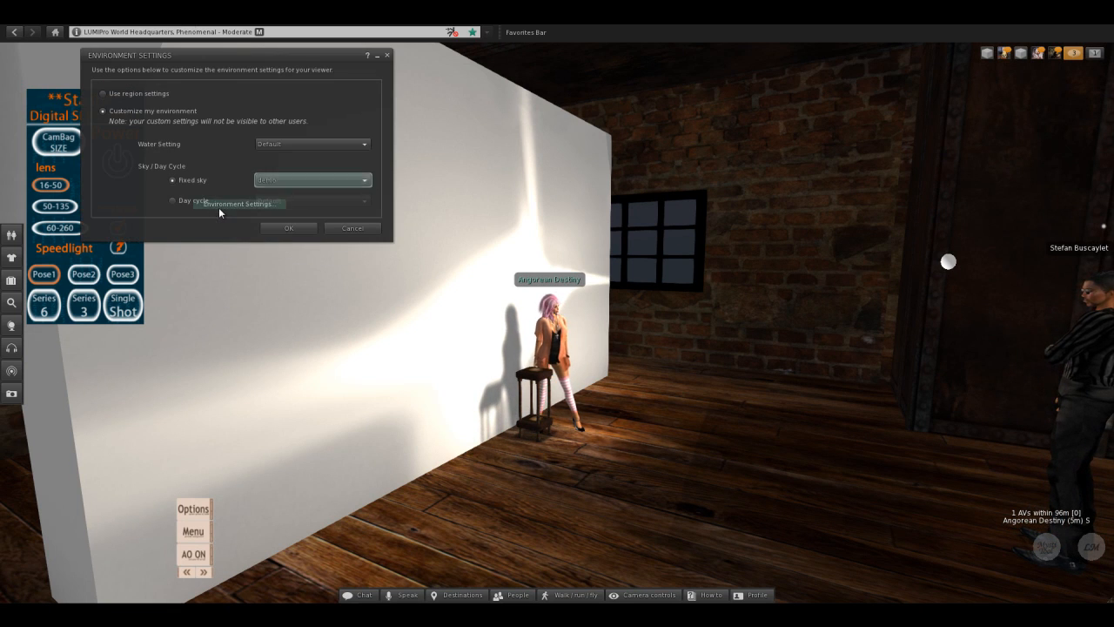
{"action": "left_click", "coordinate": [269, 185]}
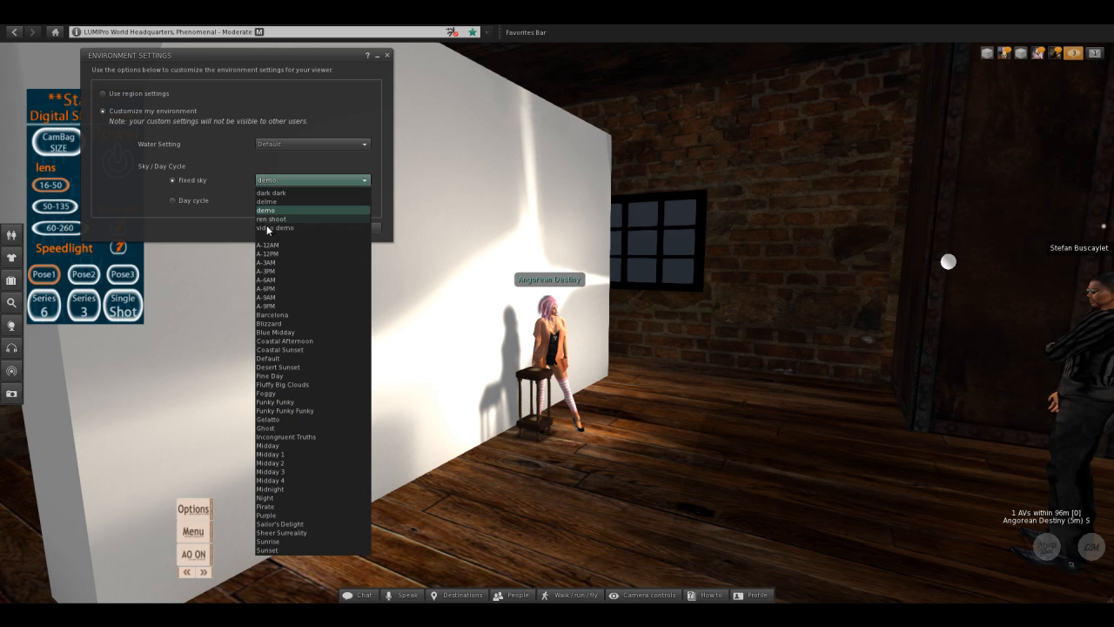
{"action": "left_click", "coordinate": [270, 227]}
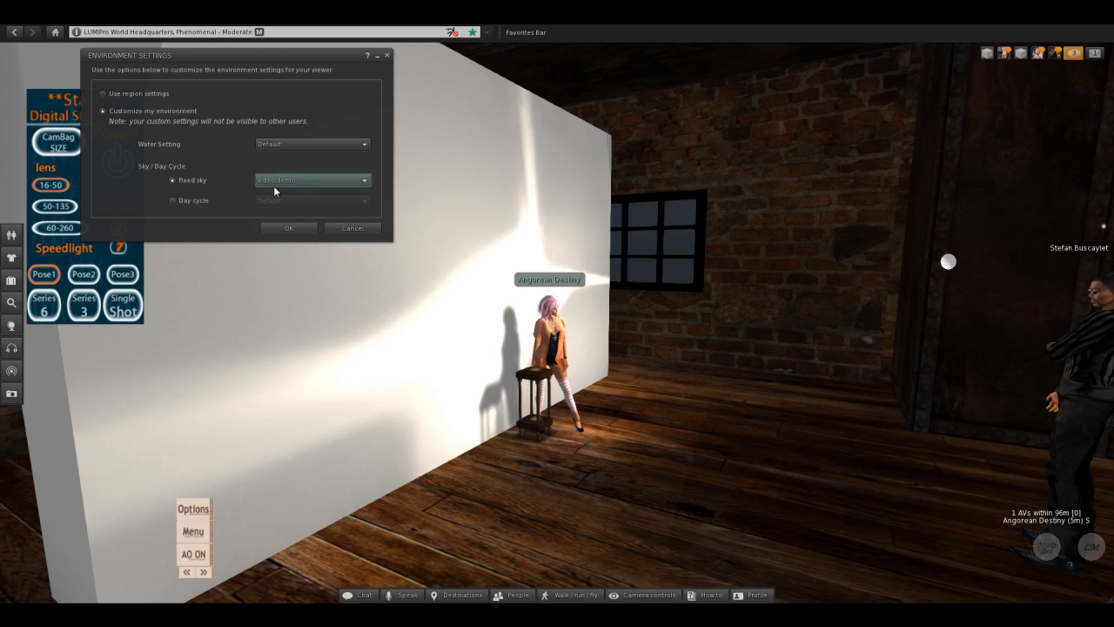
{"action": "left_click", "coordinate": [274, 187]}
{"action": "left_click", "coordinate": [270, 207]}
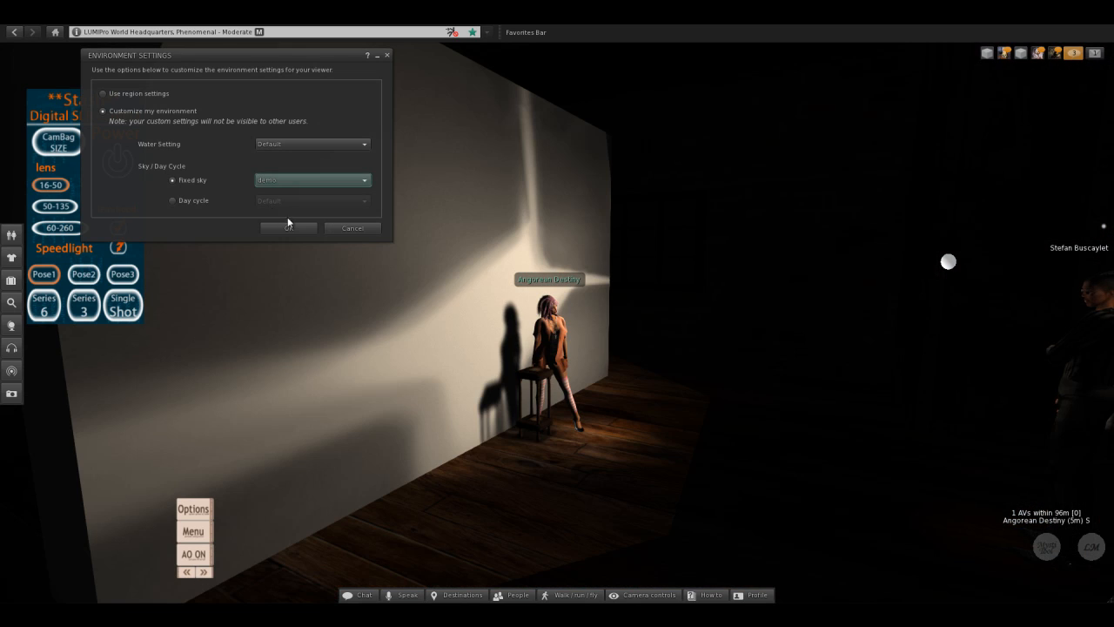
{"action": "left_click", "coordinate": [288, 228]}
- Frame the avatar against the lit backdrop and expand the LUMIPro HUD
{"action": "left_click_drag", "start_coordinate": [551, 329], "coordinate": [556, 323], "text": "alt"}
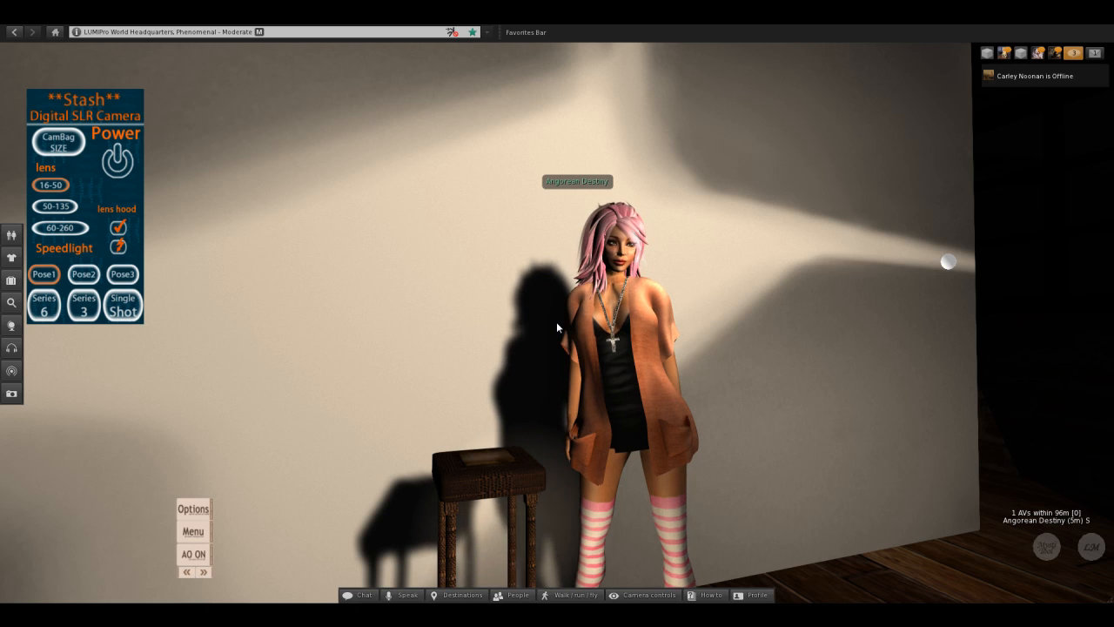
{"action": "left_click", "coordinate": [948, 263]}
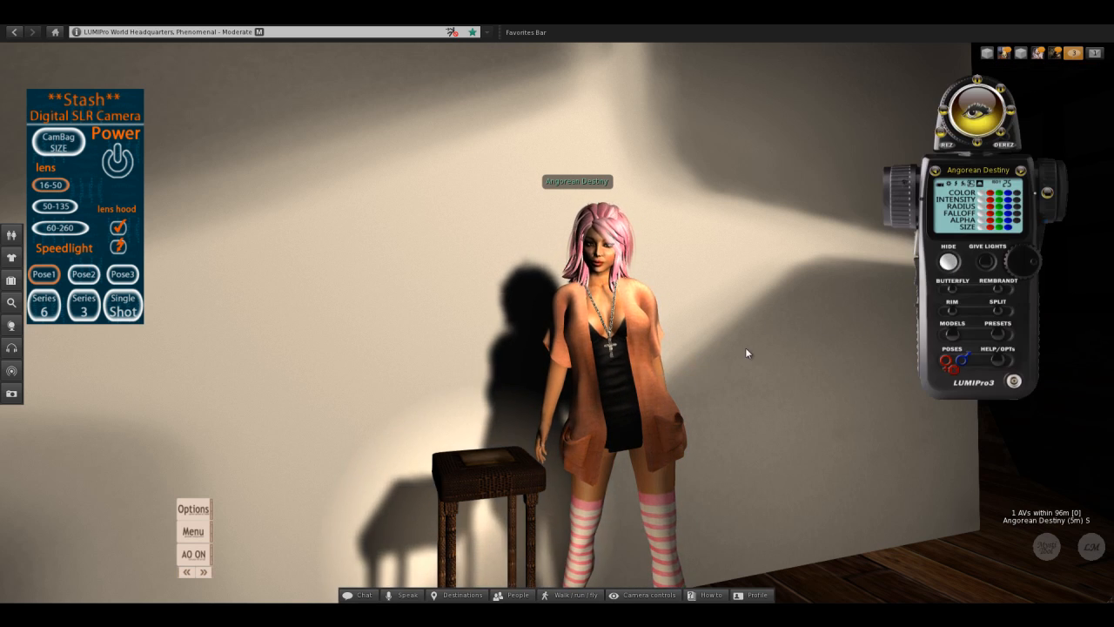
- Change the environment's sun setting to light the whole studio brightly
{"action": "left_click_drag", "start_coordinate": [626, 351], "coordinate": [557, 322], "text": "alt"}
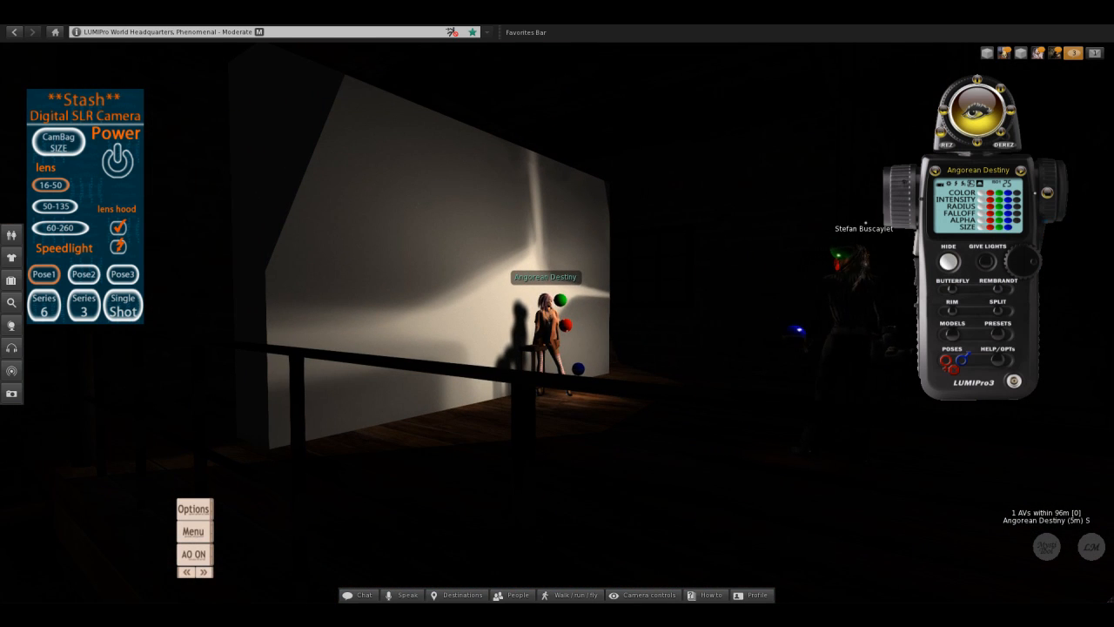
{"action": "left_click", "coordinate": [92, 19]}
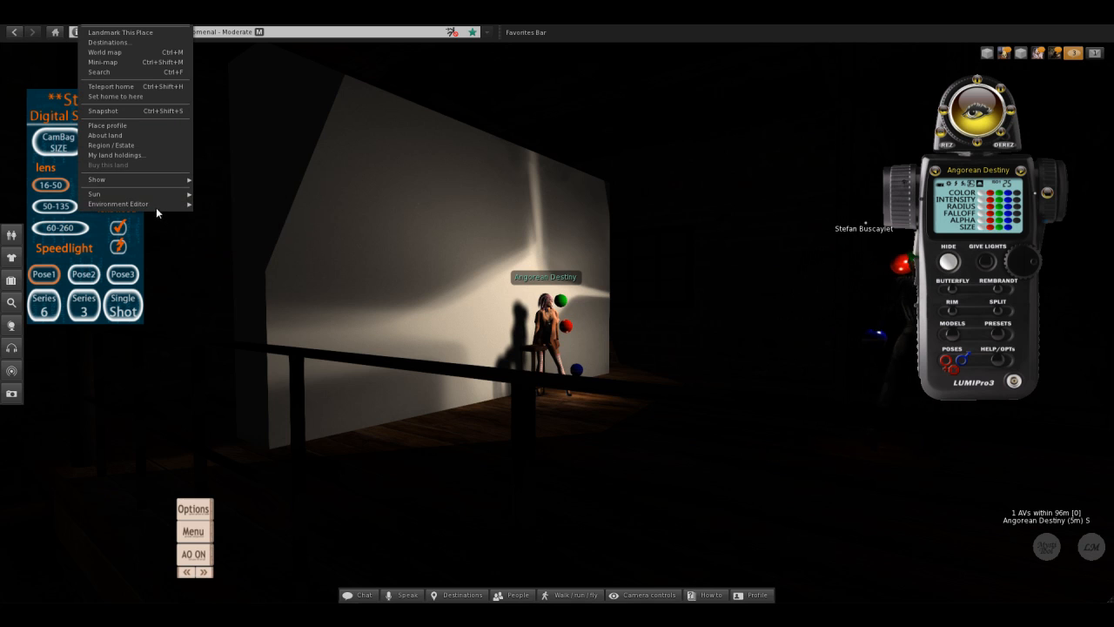
{"action": "mouse_move", "coordinate": [144, 198]}
{"action": "left_click", "coordinate": [213, 204]}
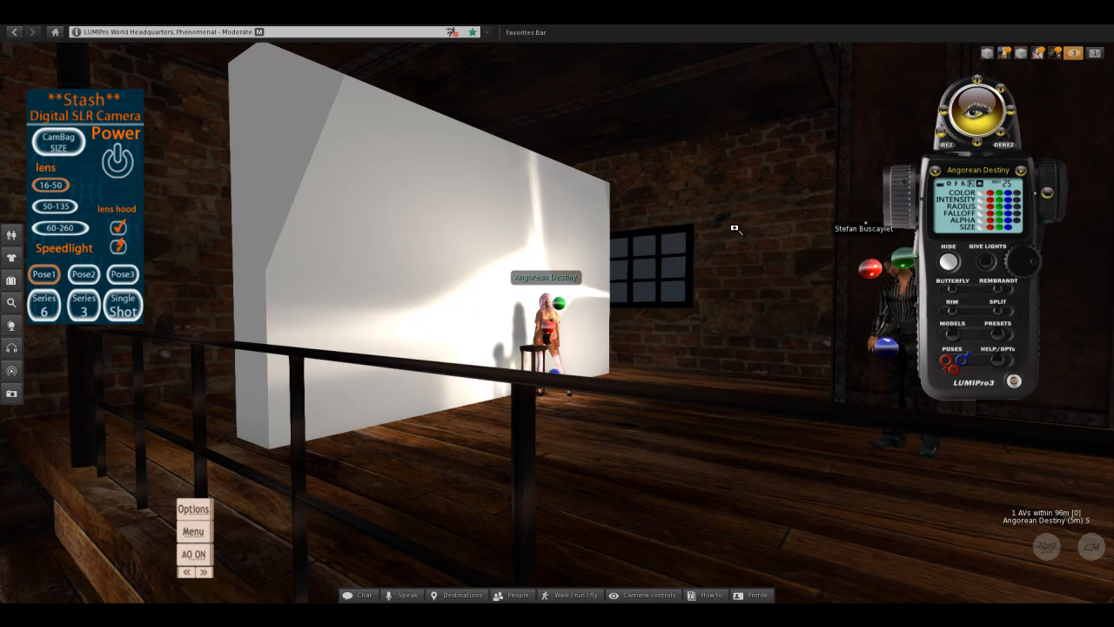
- Rez a LUMIPro Projector in the studio from the LUMIPro HUD
{"action": "left_click_drag", "start_coordinate": [721, 221], "coordinate": [565, 314], "text": "alt"}
{"action": "scroll", "coordinate": [562, 321], "scroll_direction": "up", "scroll_amount": 5}
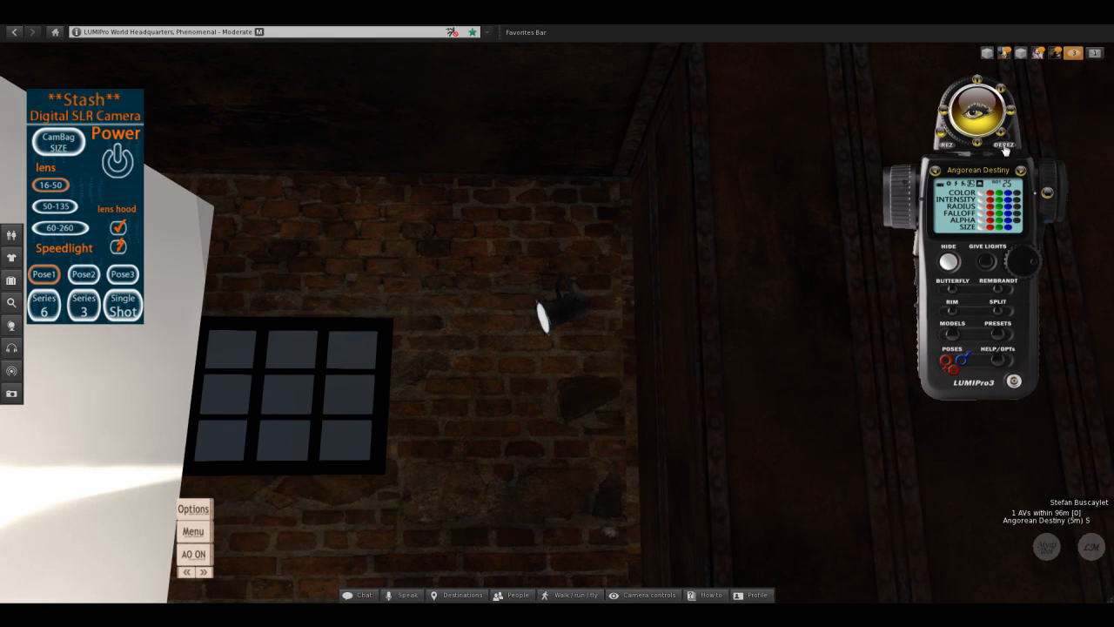
{"action": "left_click", "coordinate": [945, 146]}
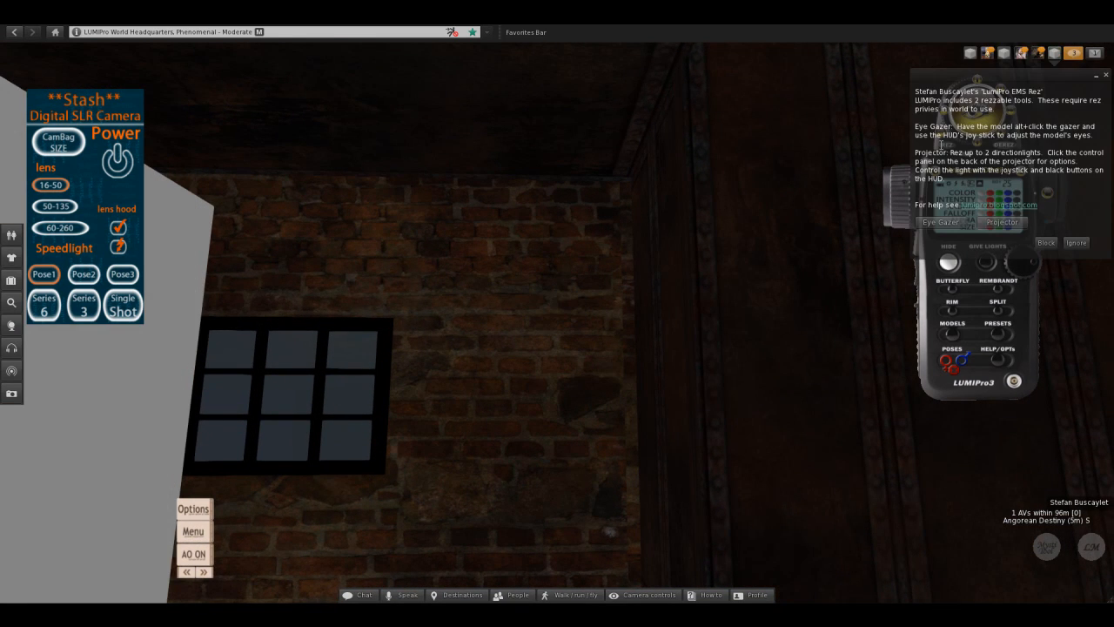
{"action": "left_click", "coordinate": [998, 224]}
- Locate the new projector on the studio floor and bring up its Bulb options
{"action": "left_click", "coordinate": [339, 398], "text": "alt"}
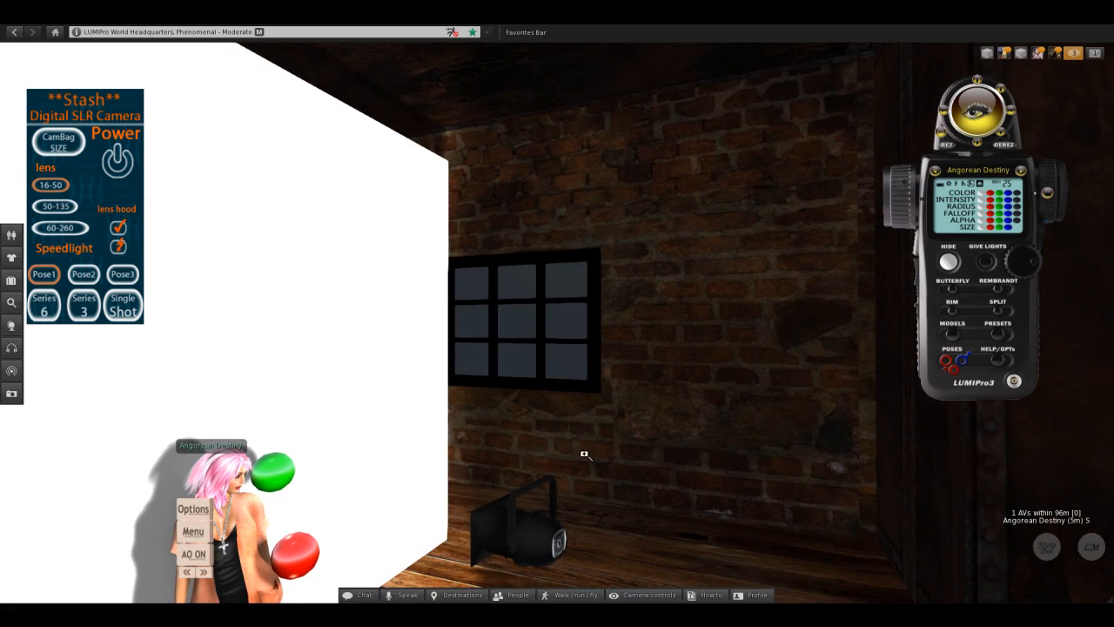
{"action": "left_click", "coordinate": [525, 527], "text": "alt"}
{"action": "mouse_move", "coordinate": [560, 322]}
{"action": "left_mouse_down", "text": "alt"}
{"action": "mouse_move", "coordinate": [571, 324]}
{"action": "mouse_move", "coordinate": [557, 325]}
{"action": "left_mouse_up", "text": "alt"}
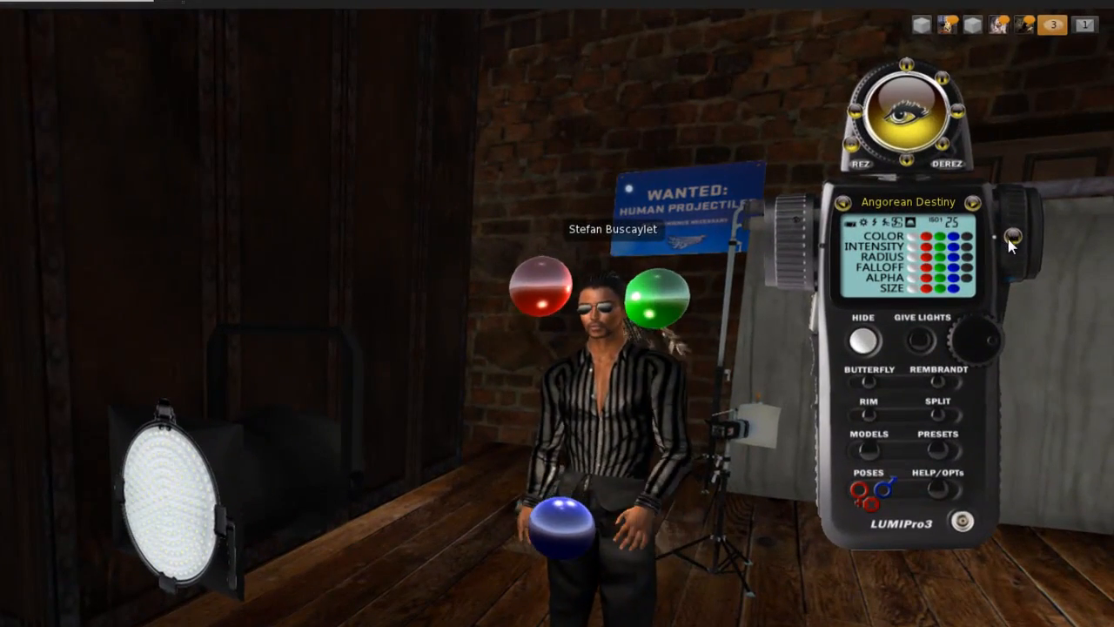
{"action": "left_click", "coordinate": [1046, 195]}
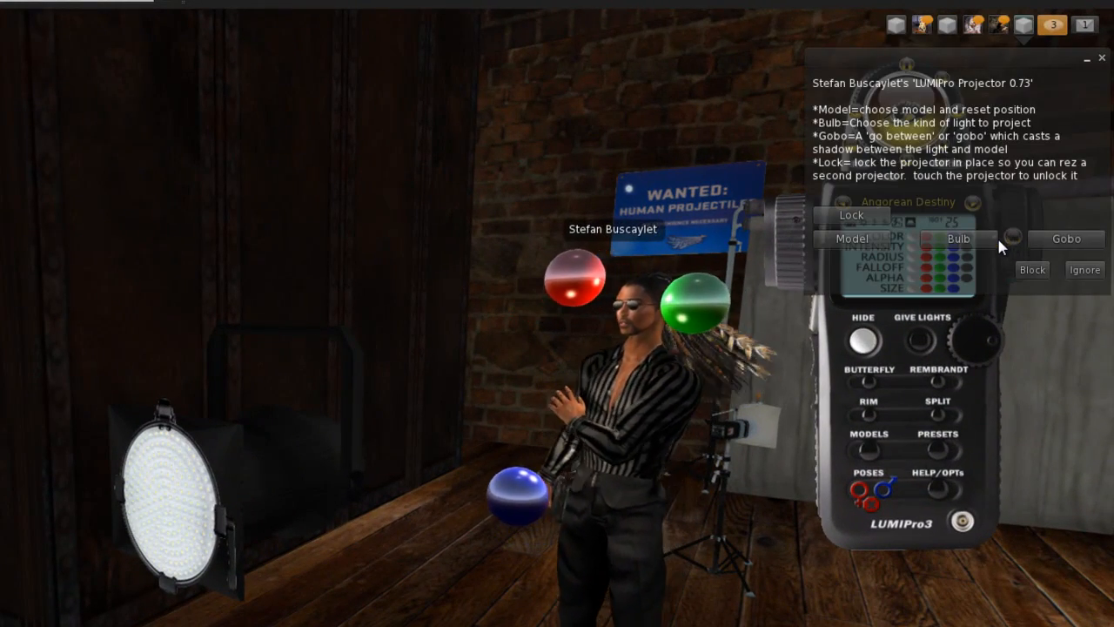
{"action": "left_click", "coordinate": [997, 236]}
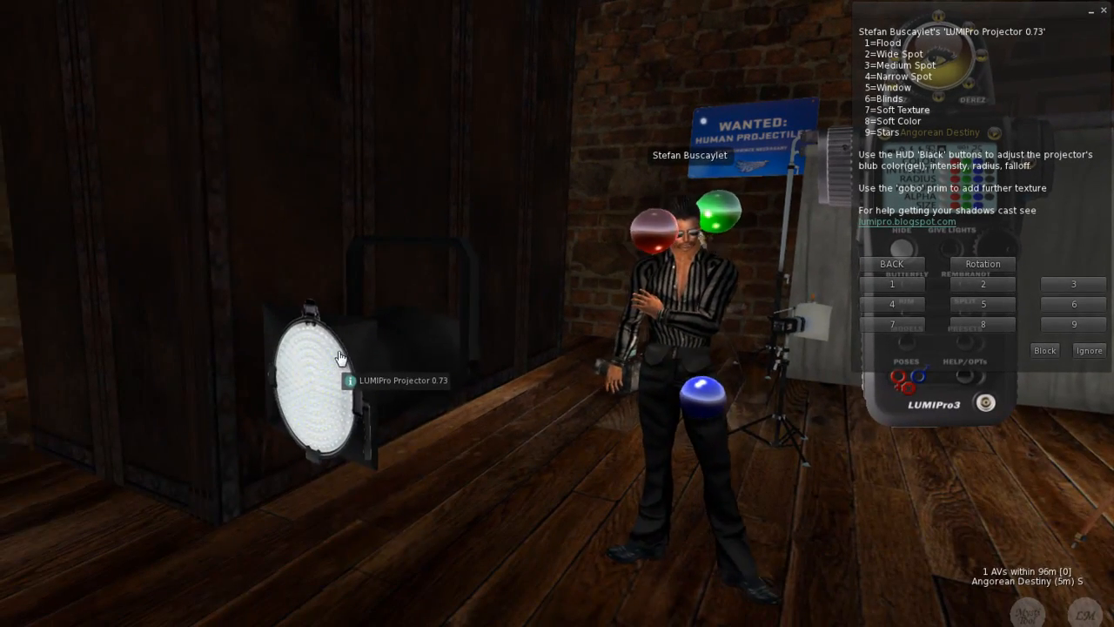
- Open the LUMIPro Projector for editing and enable editing of its linked parts
{"action": "right_click", "coordinate": [341, 353]}
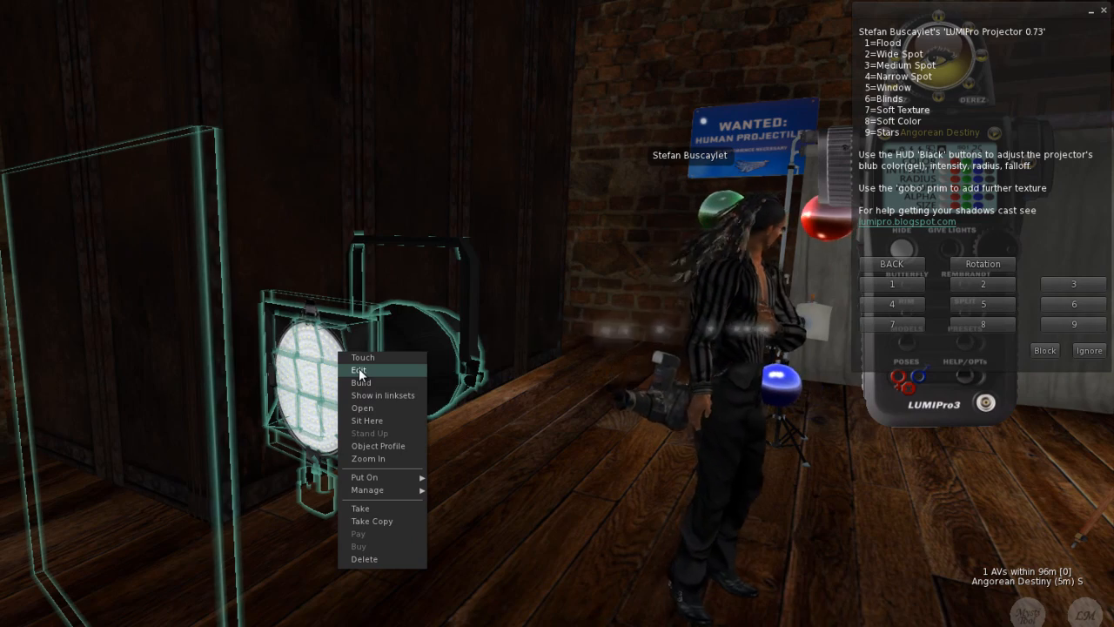
{"action": "left_click", "coordinate": [359, 370]}
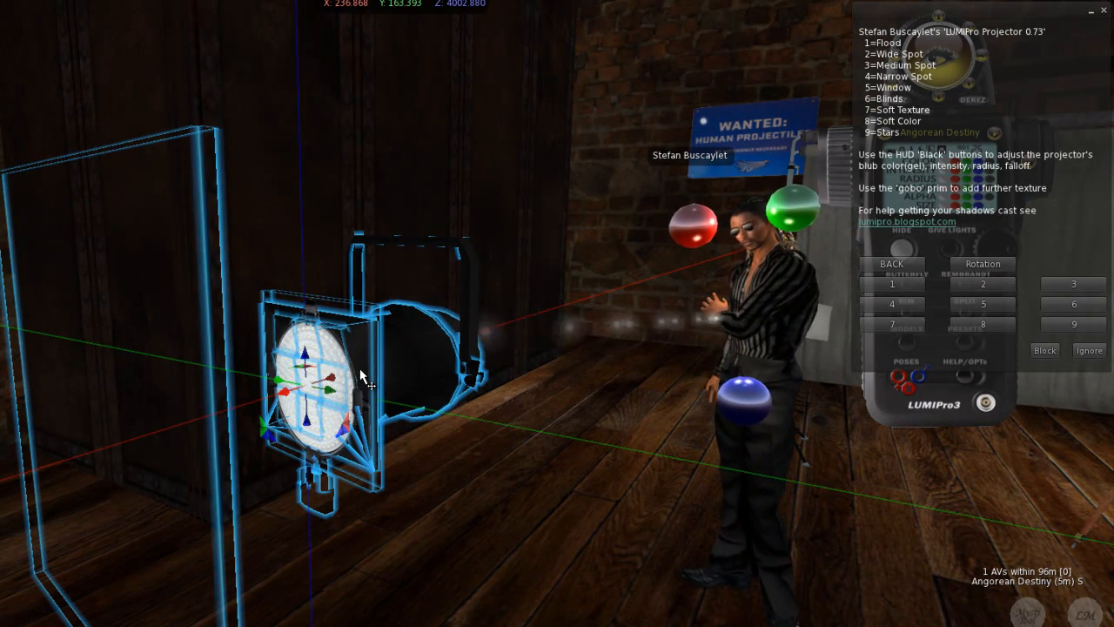
{"action": "left_click", "coordinate": [397, 328], "text": "alt"}
{"action": "mouse_move", "coordinate": [398, 329]}
{"action": "left_mouse_down", "text": "alt"}
{"action": "mouse_move", "coordinate": [388, 323]}
{"action": "mouse_move", "coordinate": [403, 335]}
{"action": "left_mouse_up", "text": "alt"}
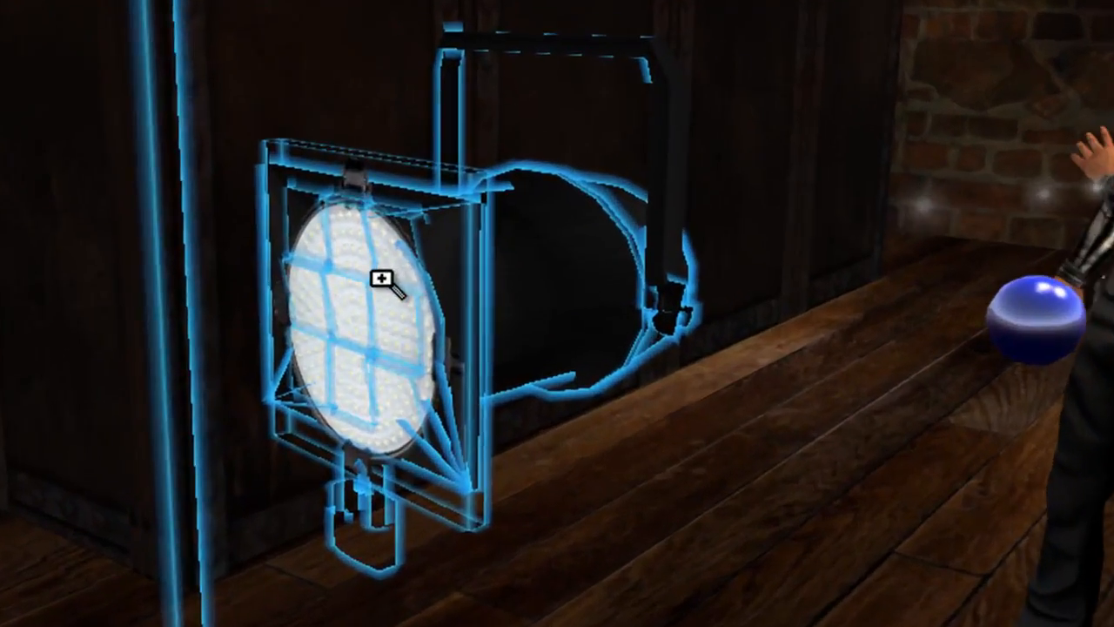
{"action": "left_click_drag", "start_coordinate": [385, 319], "coordinate": [415, 321], "text": "alt"}
{"action": "left_click_drag", "start_coordinate": [444, 287], "coordinate": [438, 287], "text": "alt"}
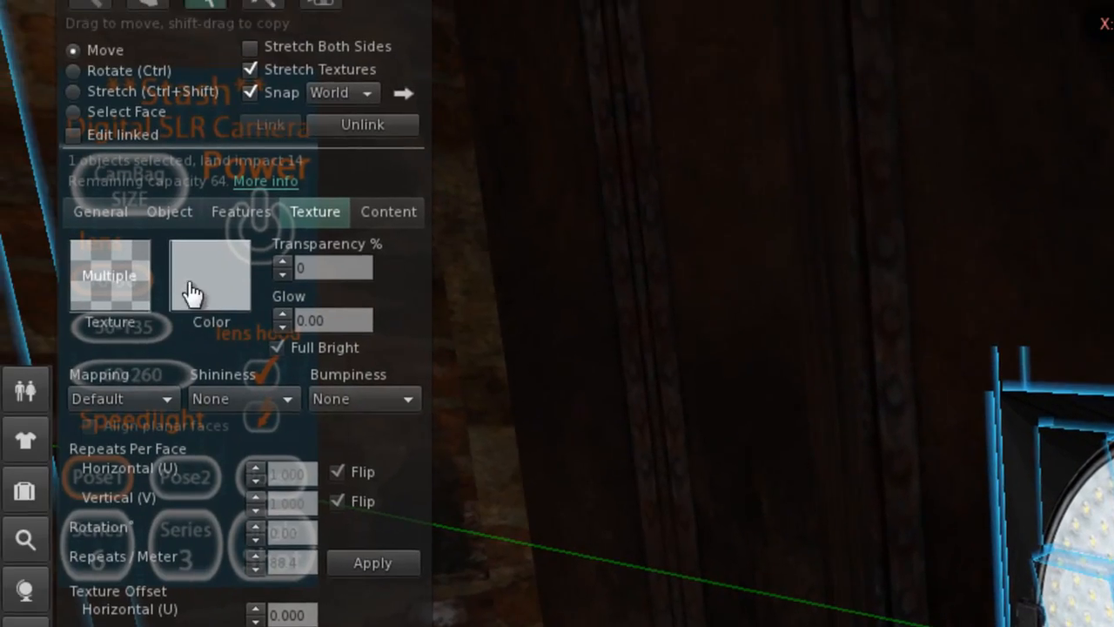
{"action": "left_click", "coordinate": [73, 135]}
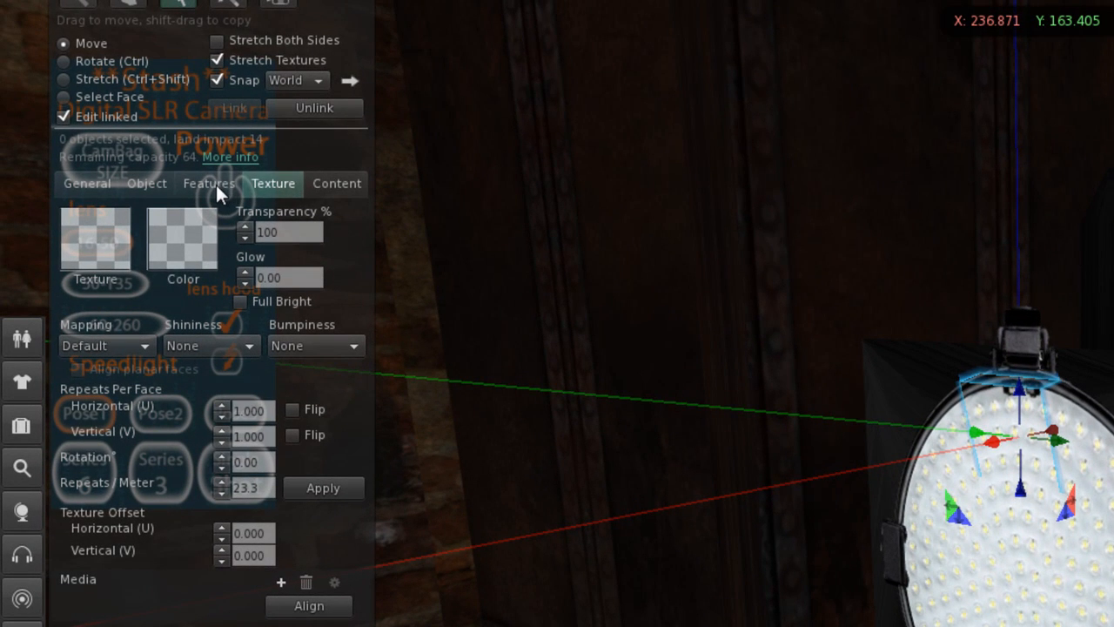
- Turn on the Light feature for the projector's selected linked part, leave its texture unchanged, and close the editor
{"action": "left_click", "coordinate": [216, 184]}
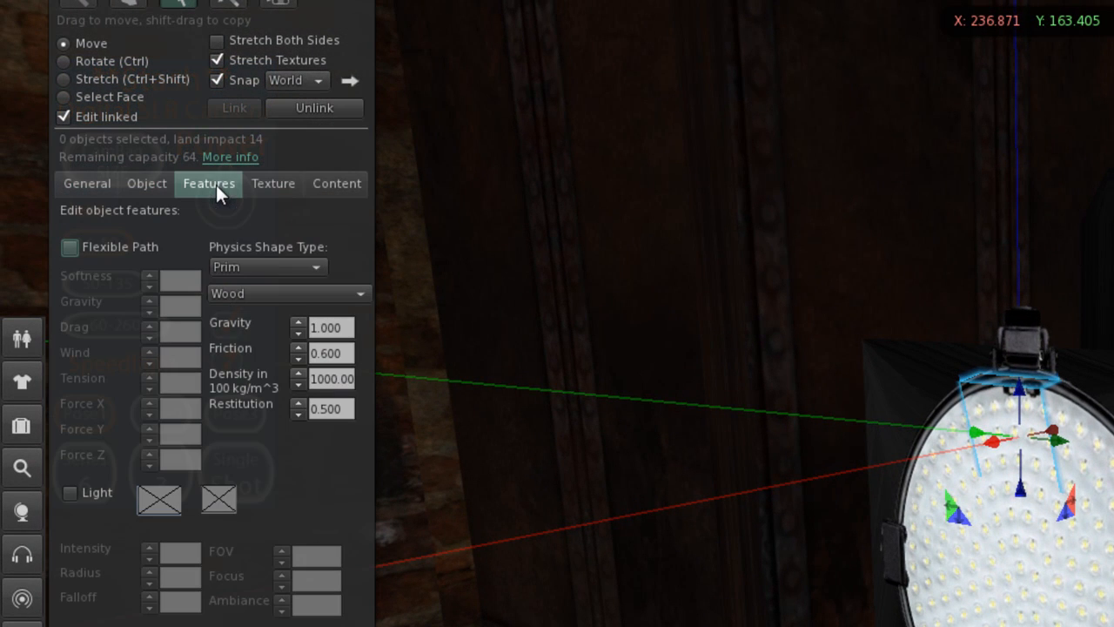
{"action": "left_click", "coordinate": [69, 492]}
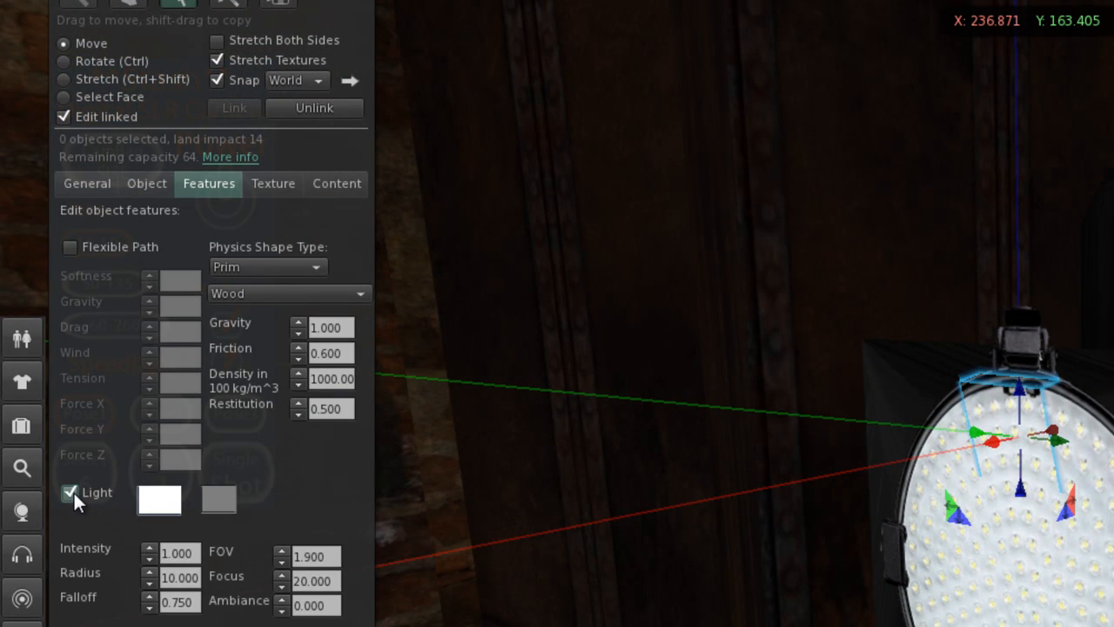
{"action": "left_click", "coordinate": [222, 509]}
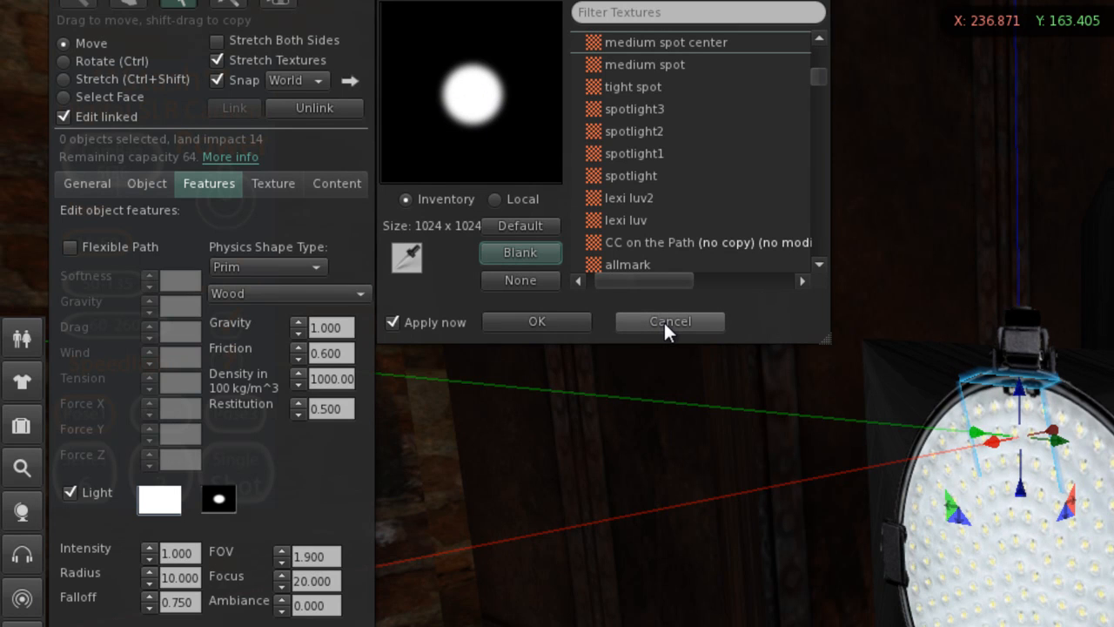
{"action": "left_click", "coordinate": [667, 322]}
{"action": "left_click", "coordinate": [368, 0]}
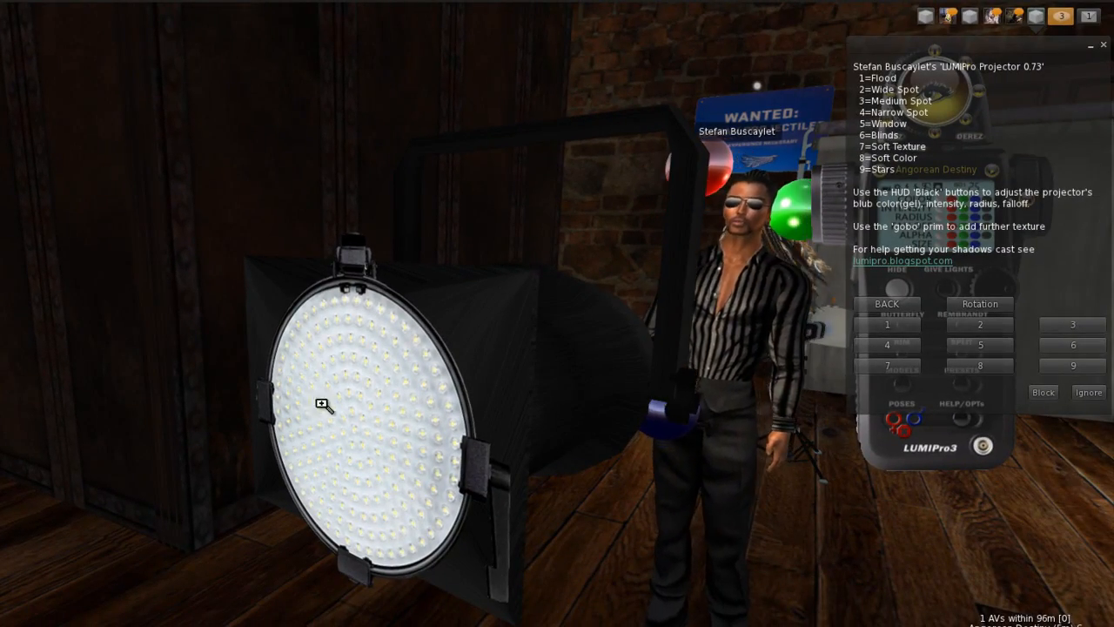
- View the projected spot on the backdrop and preview the barndoor1 texture from the inventory
{"action": "left_click_drag", "start_coordinate": [323, 403], "coordinate": [383, 375], "text": "alt"}
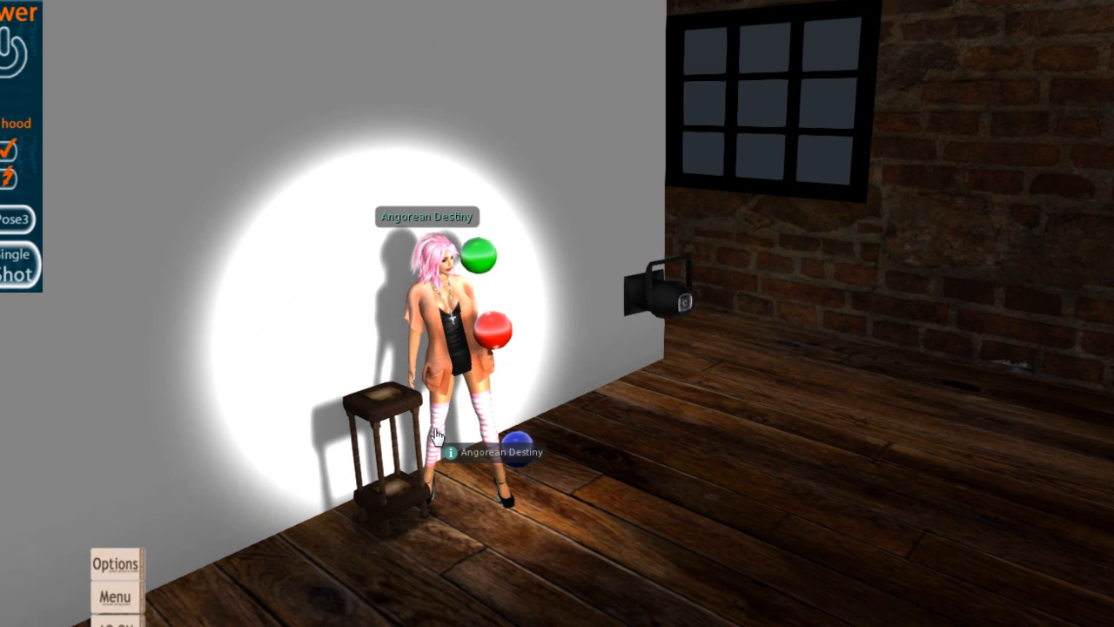
{"action": "left_click", "coordinate": [655, 293], "text": "alt"}
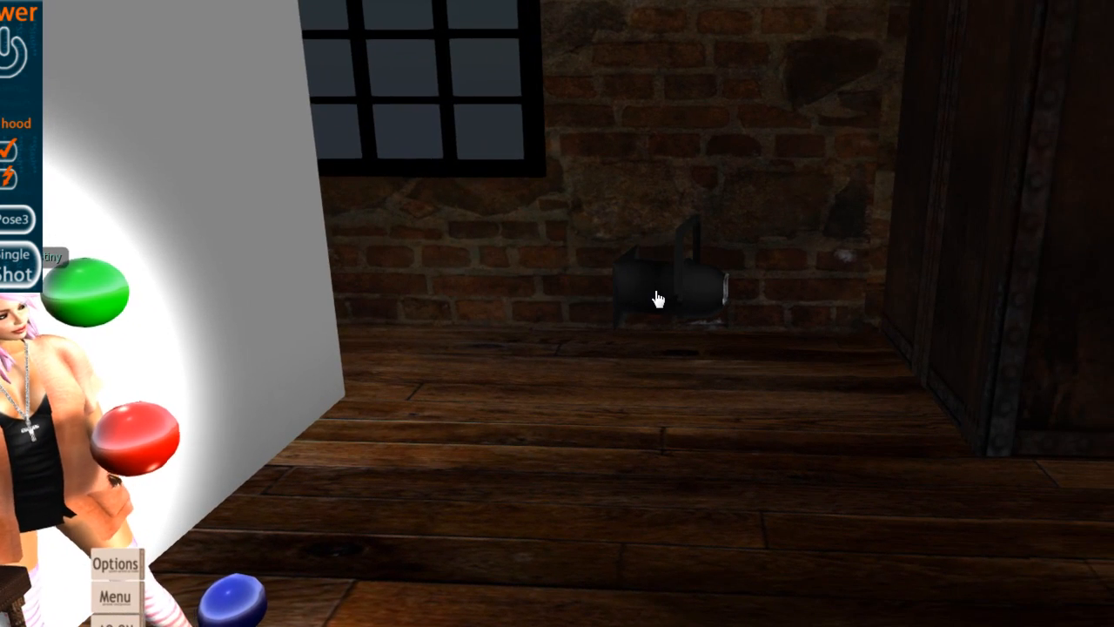
{"action": "key", "text": "ctrl+i"}
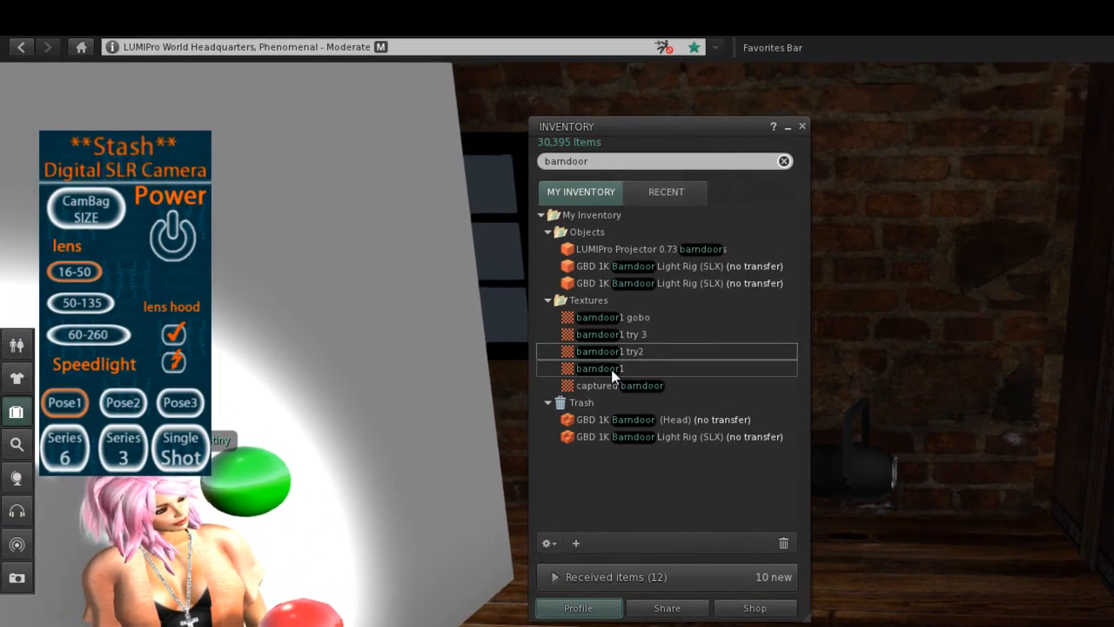
{"action": "double_click", "coordinate": [611, 369]}
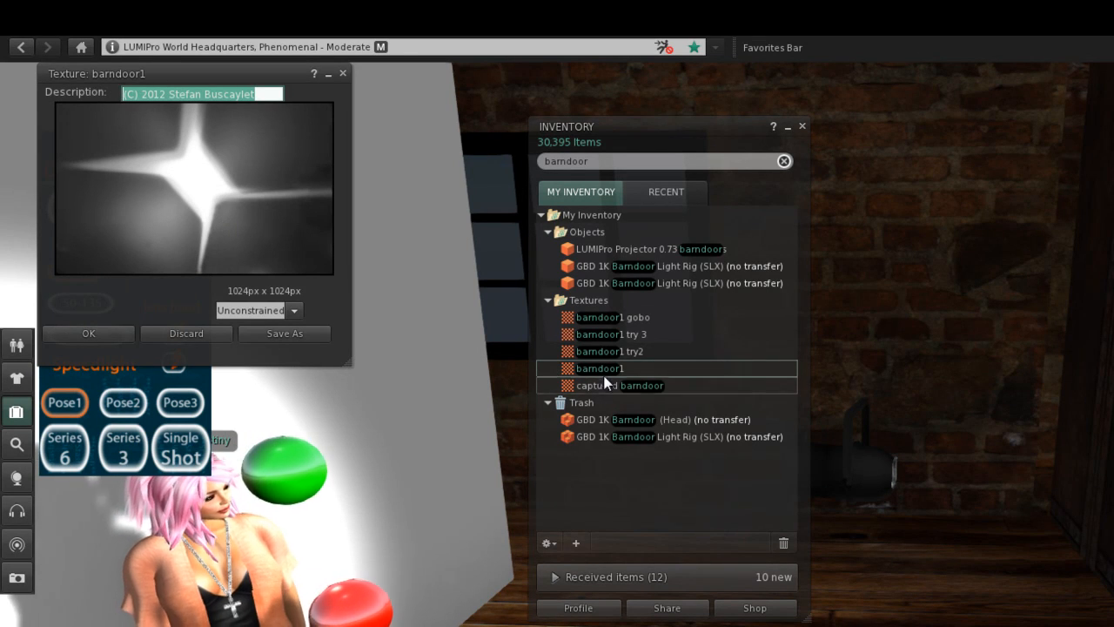
{"action": "left_click", "coordinate": [803, 128]}
- Edit the projector's linked part at the top of the lamp face and filter its light texture choices by "barndoo"
{"action": "left_click_drag", "start_coordinate": [846, 455], "coordinate": [799, 486], "text": "alt"}
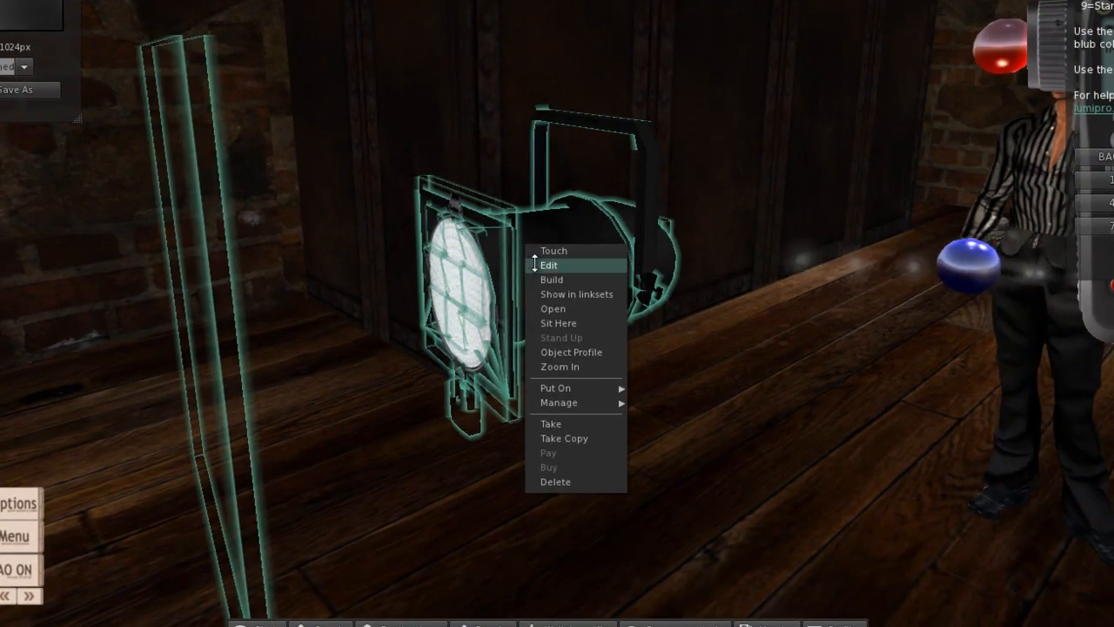
{"action": "left_click", "coordinate": [549, 264]}
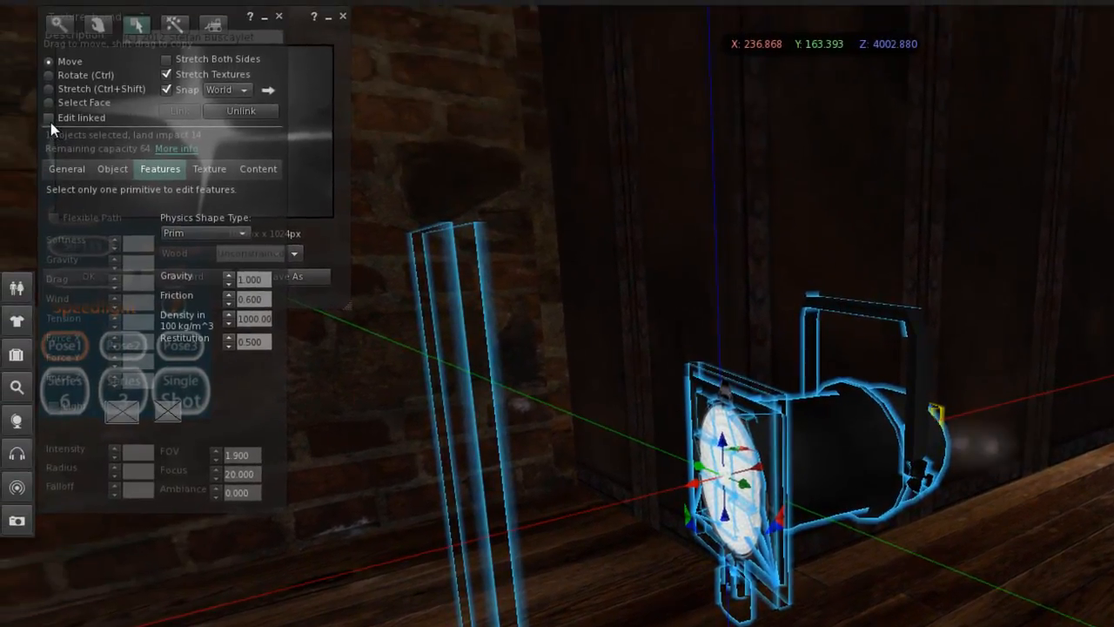
{"action": "left_click", "coordinate": [718, 417]}
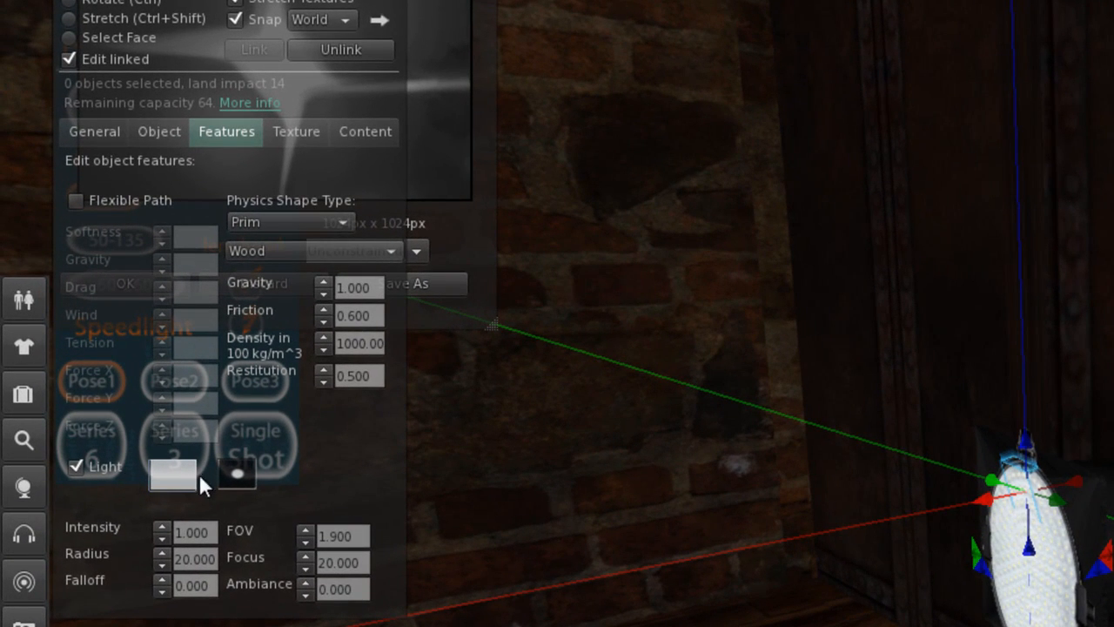
{"action": "left_click", "coordinate": [238, 479]}
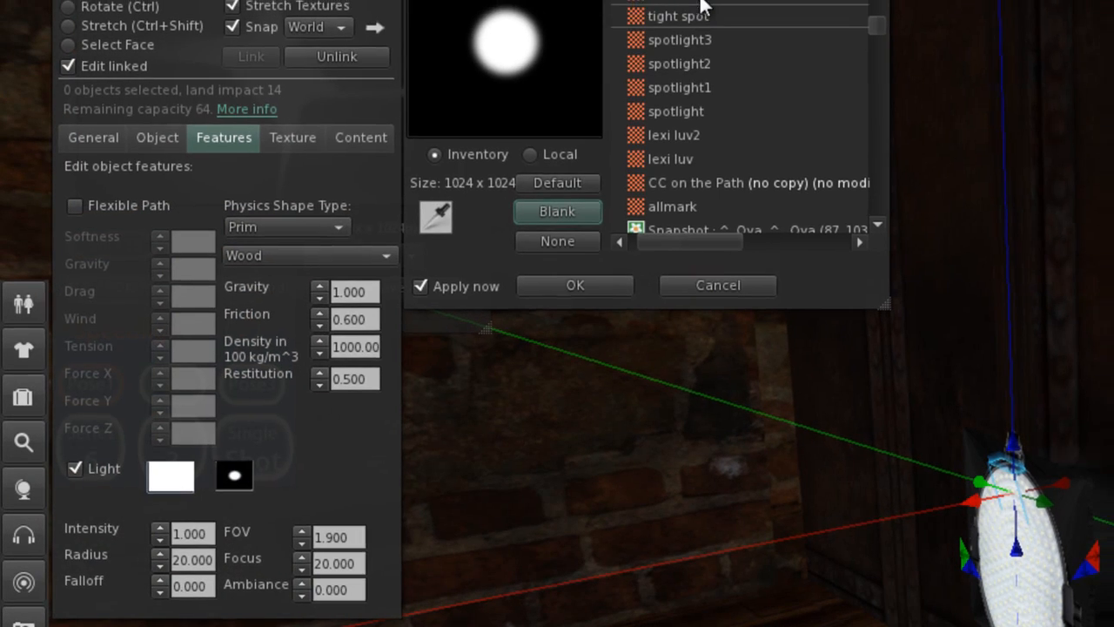
{"action": "type", "text": "barndoo"}
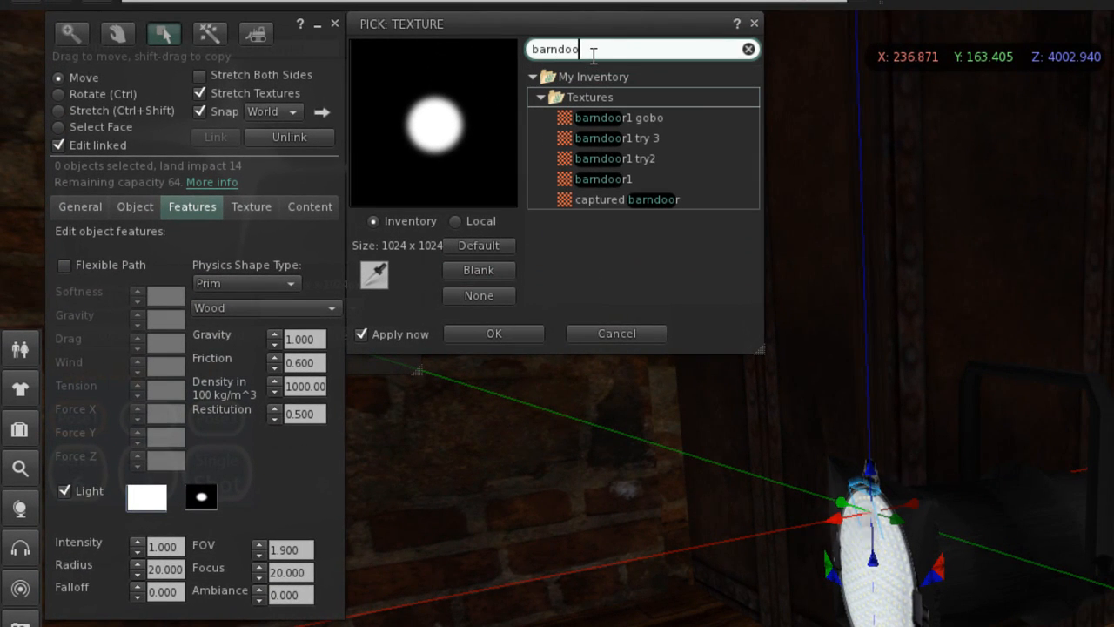
{"action": "key", "text": "Down"}
{"action": "key", "text": "Down"}
{"action": "key", "text": "Down"}
{"action": "key", "text": "Down"}
{"action": "key", "text": "Down"}
{"action": "key", "text": "Return"}
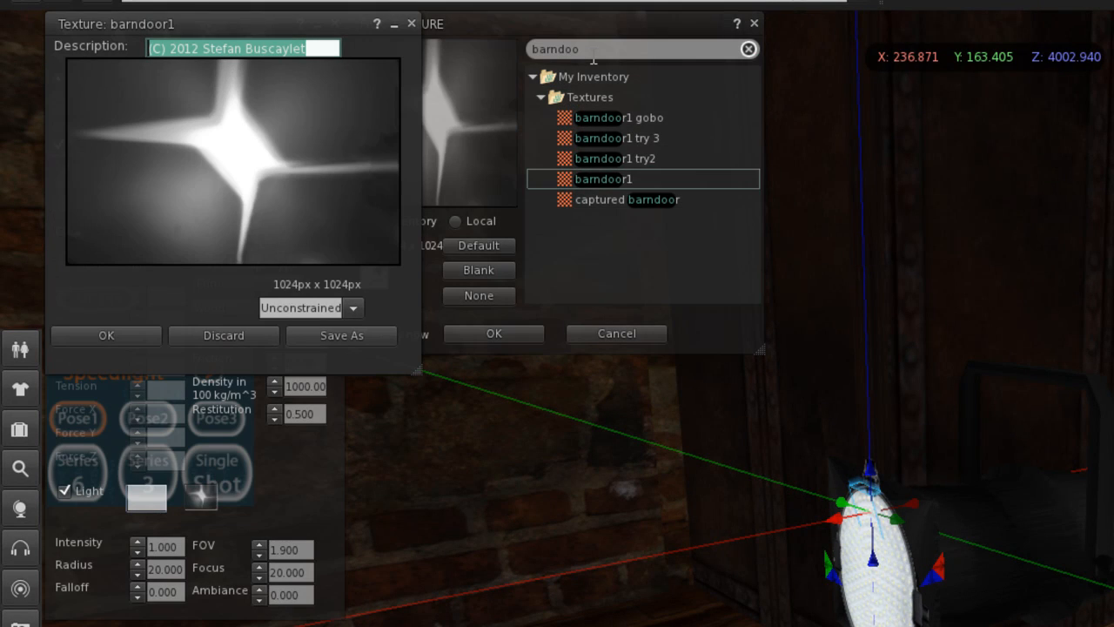
{"action": "left_click", "coordinate": [124, 337]}
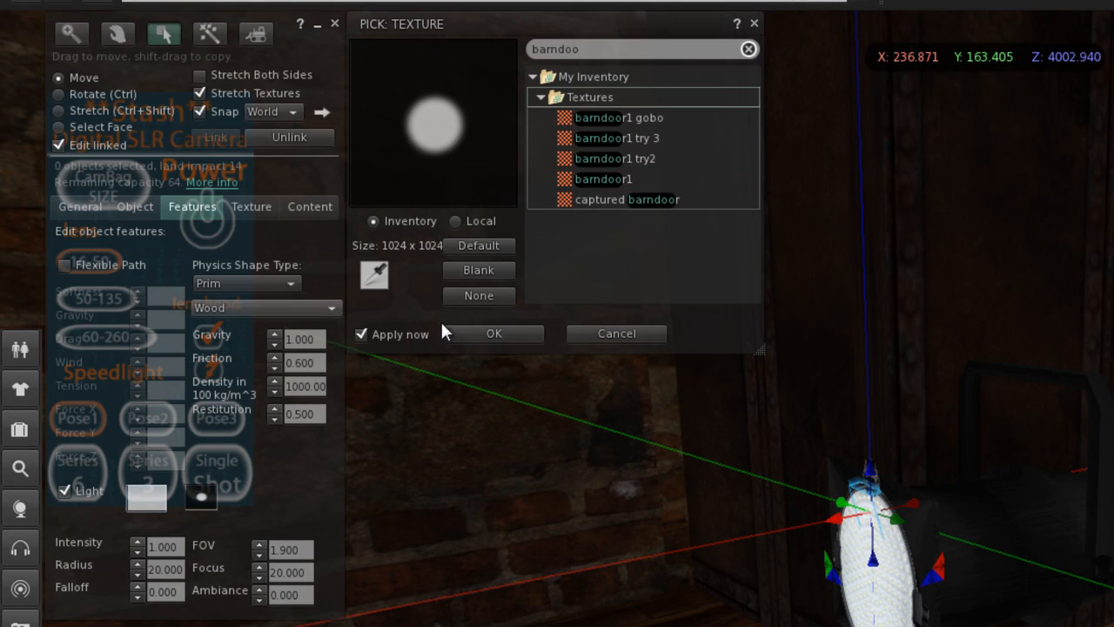
- Apply barndoor1 as the projector's light texture, close the editor, and view the pattern on the studio backdrop
{"action": "left_click", "coordinate": [601, 178]}
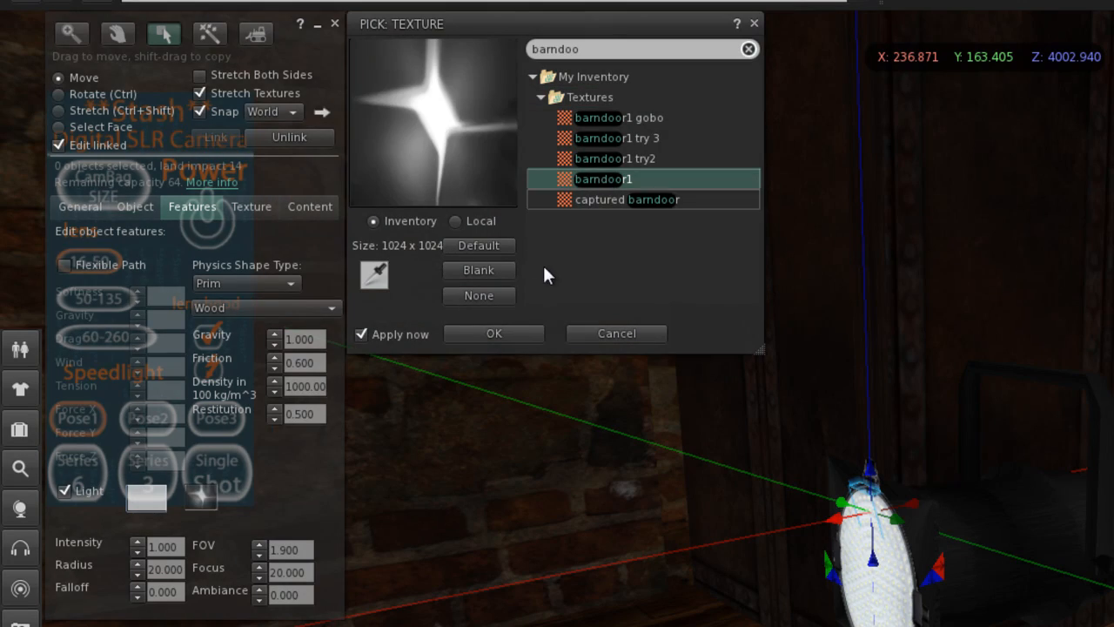
{"action": "left_click", "coordinate": [504, 331]}
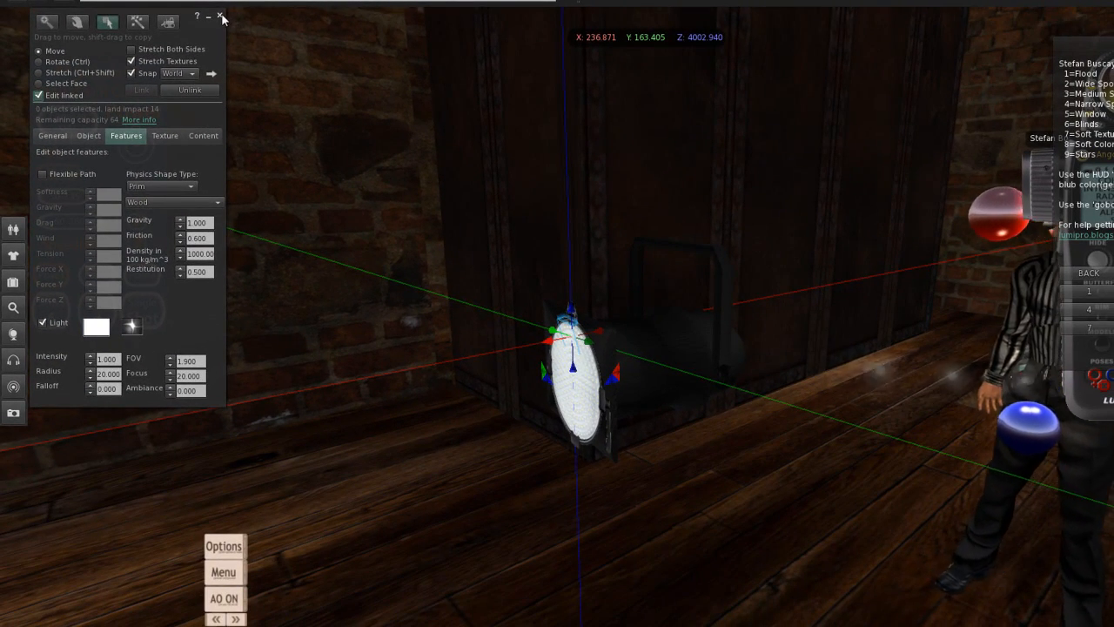
{"action": "left_click", "coordinate": [219, 15]}
{"action": "left_click_drag", "start_coordinate": [639, 333], "coordinate": [646, 331], "text": "alt"}
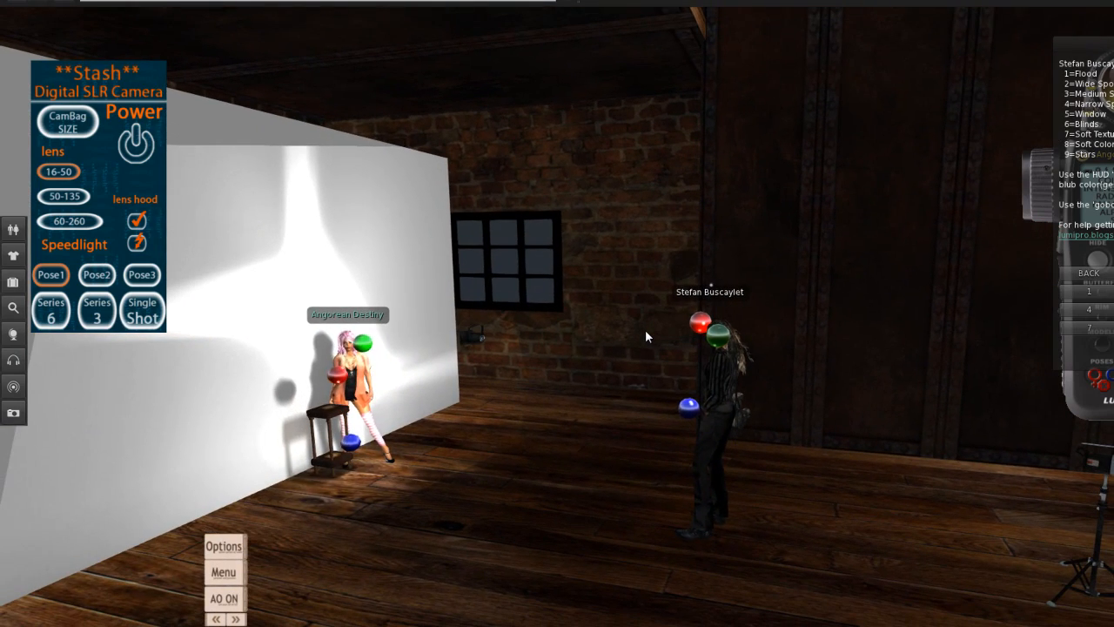
- Search the inventory for "word" and expand the matching Textures folder
{"action": "key", "text": "ctrl+i"}
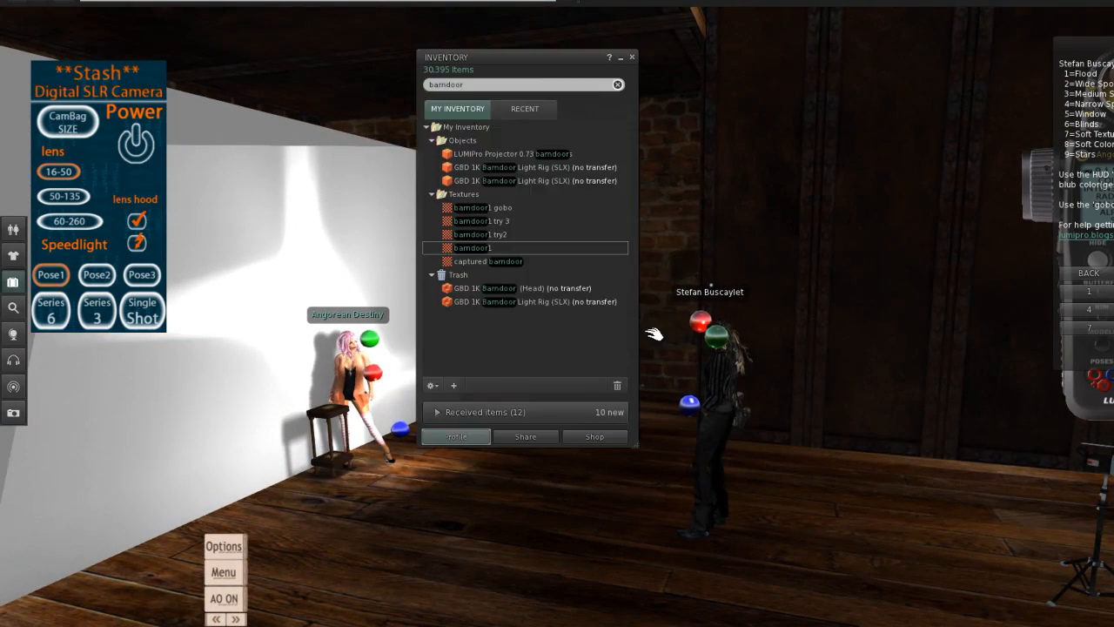
{"action": "double_click", "coordinate": [488, 85]}
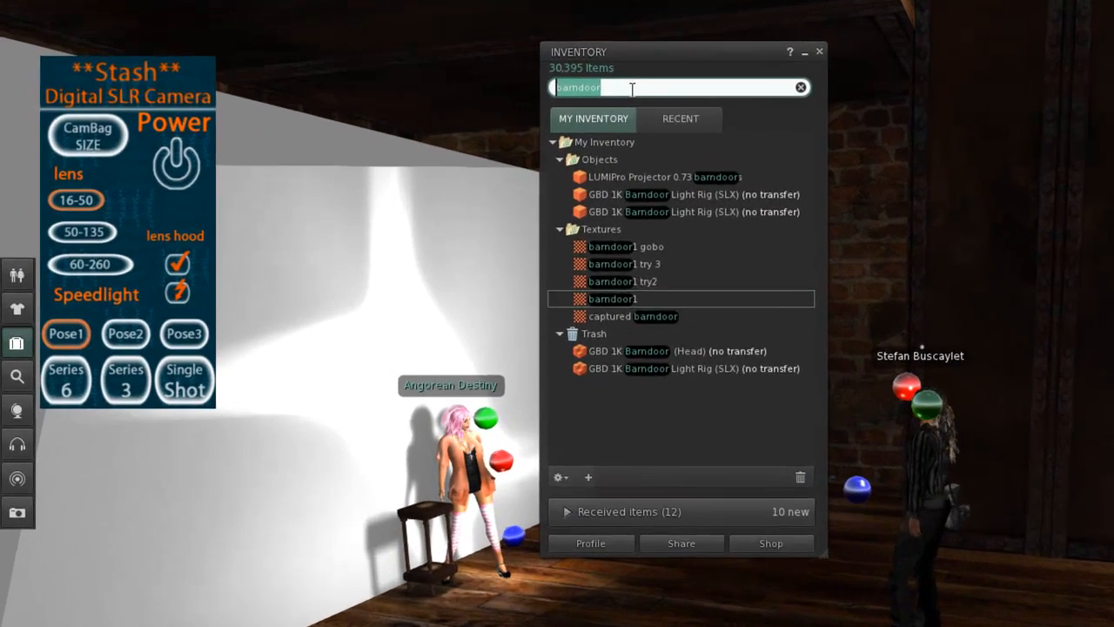
{"action": "type", "text": "worn"}
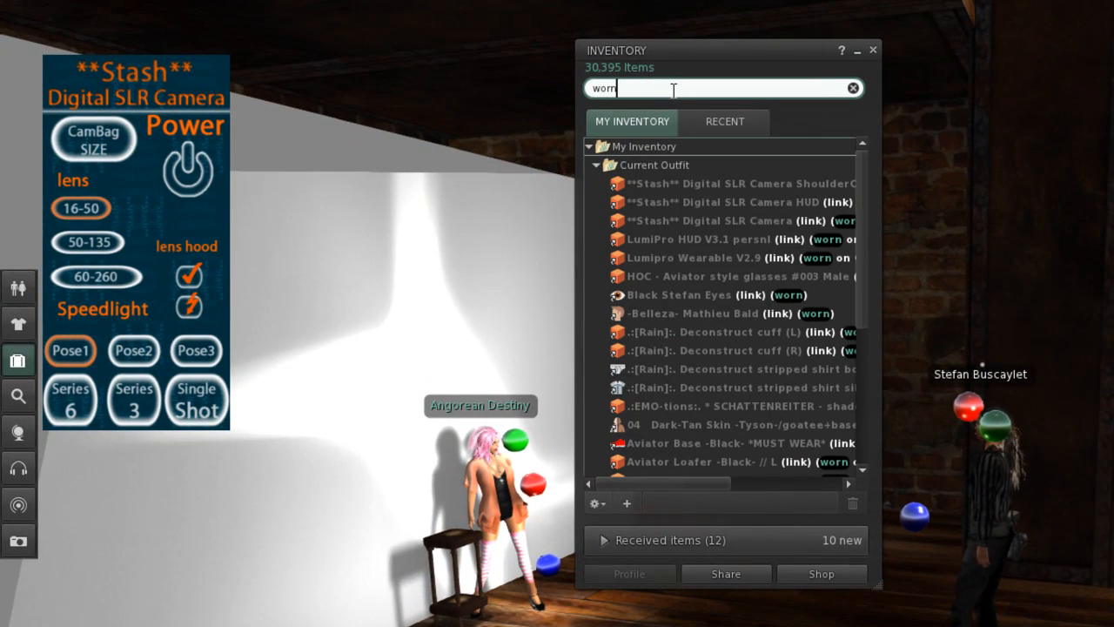
{"action": "key", "text": "BackSpace"}
{"action": "type", "text": "d"}
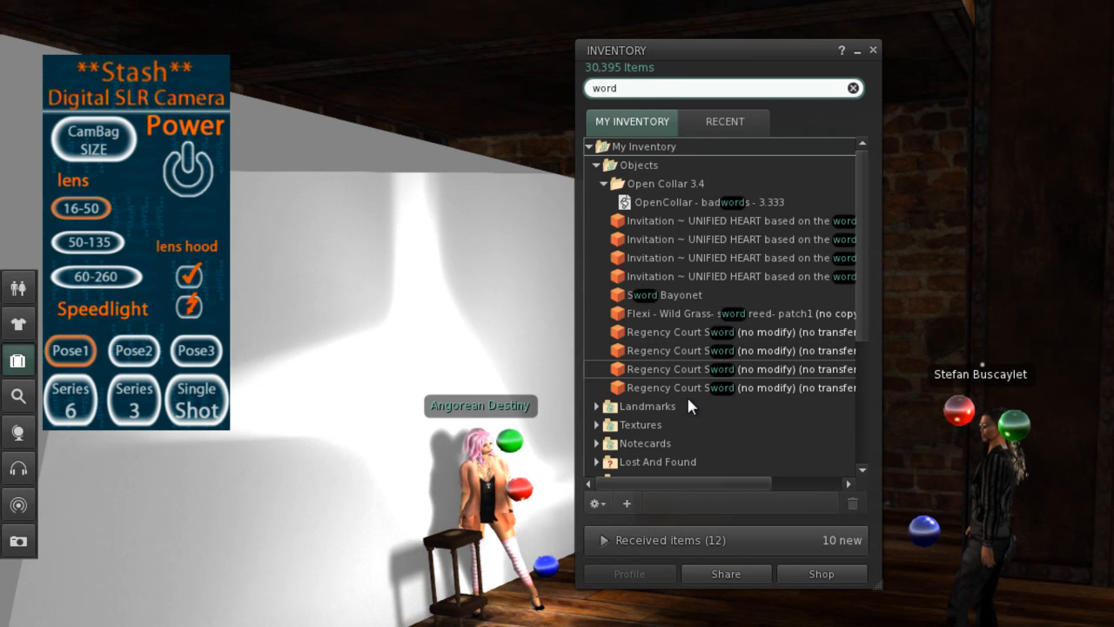
{"action": "left_click", "coordinate": [597, 425]}
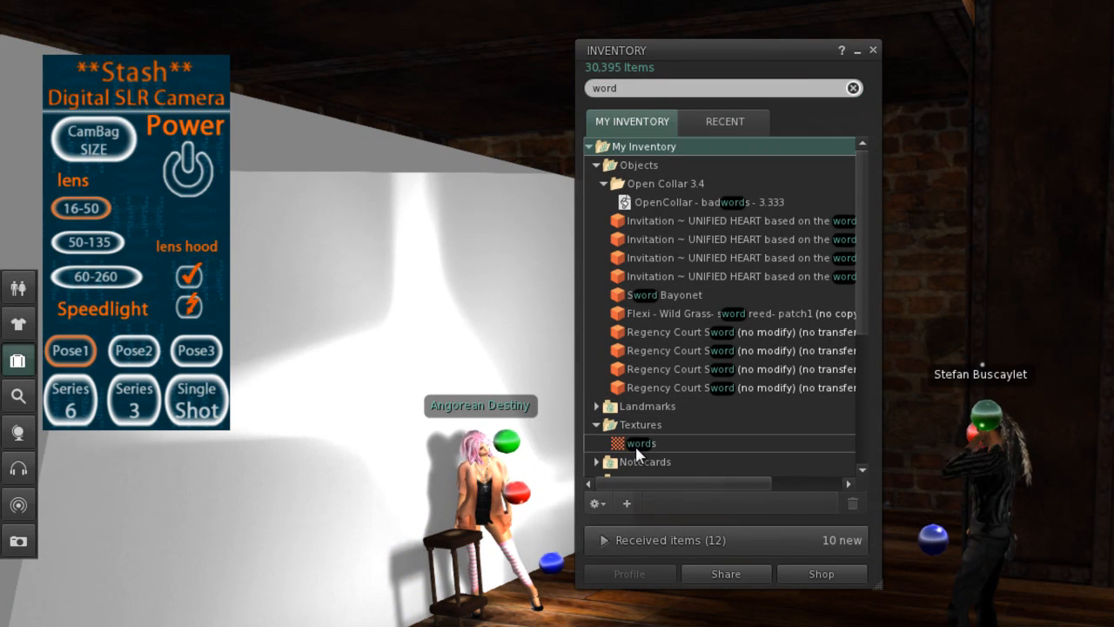
- Examine the words texture in an enlarged preview, and close the preview and the inventory
{"action": "double_click", "coordinate": [637, 445]}
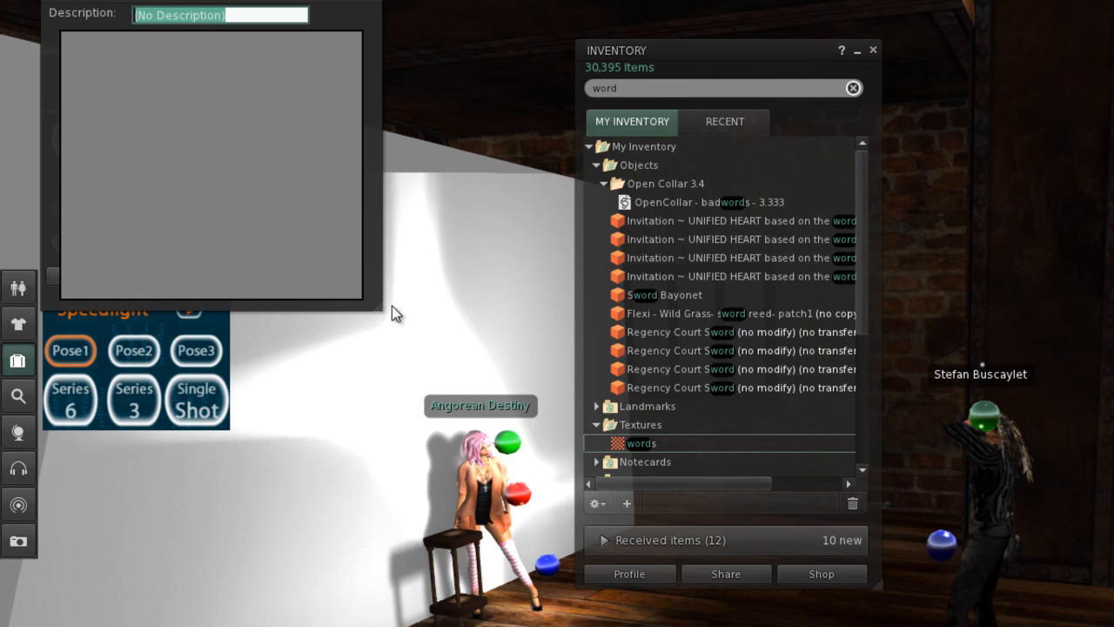
{"action": "left_click_drag", "start_coordinate": [378, 309], "coordinate": [635, 490]}
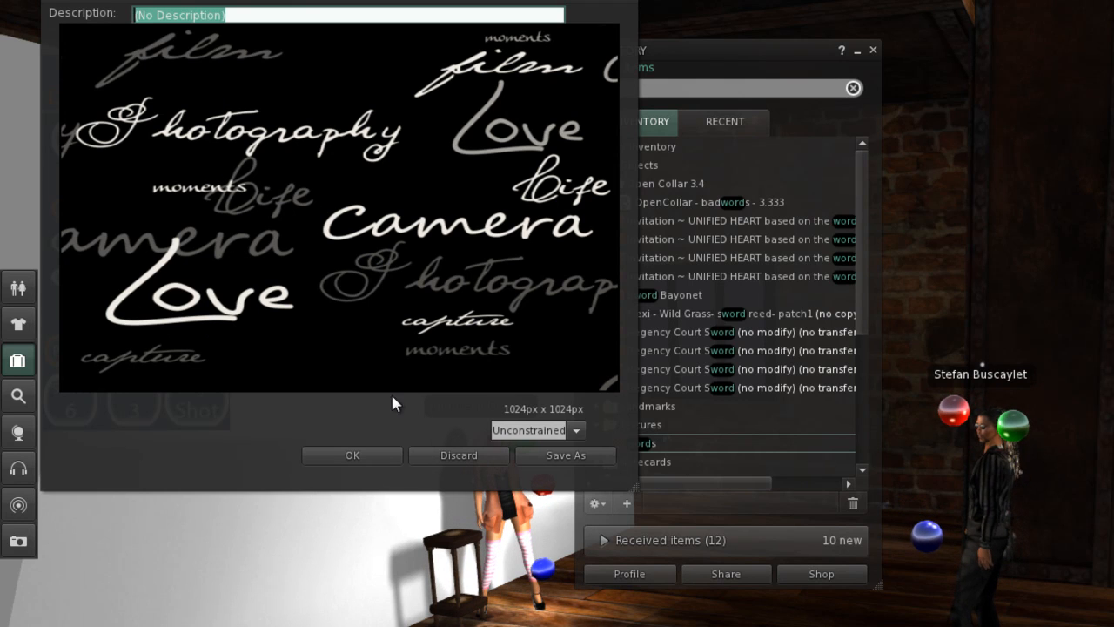
{"action": "left_click", "coordinate": [380, 456]}
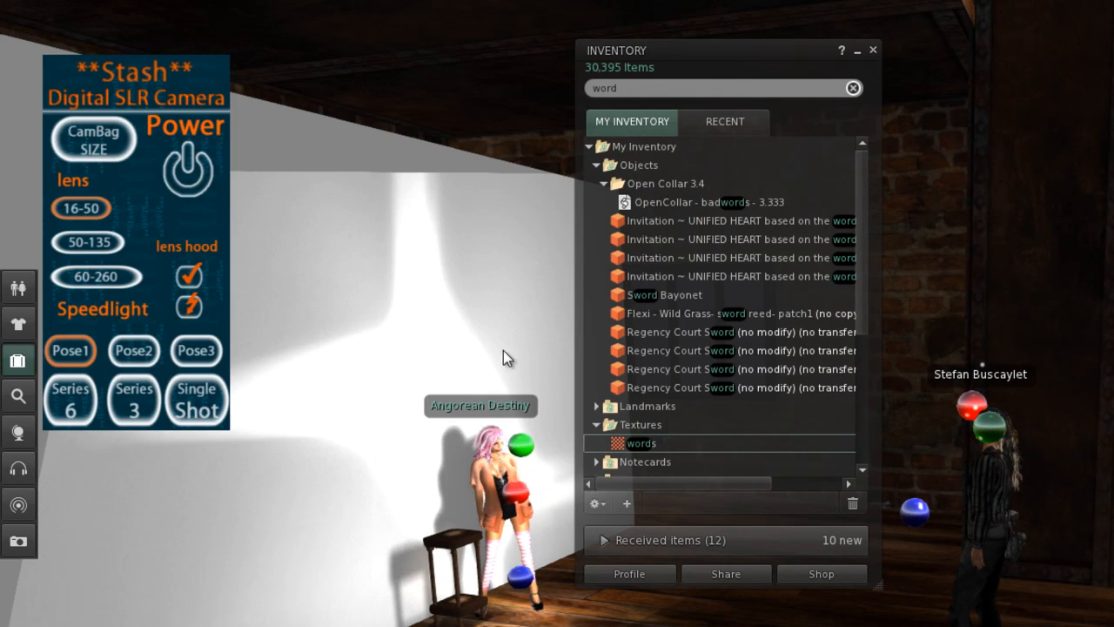
{"action": "left_click", "coordinate": [873, 49]}
- Bring up the projector's build settings, zoom in on it, enable editing of linked parts, and select the part above the lamp face
{"action": "right_click", "coordinate": [653, 436]}
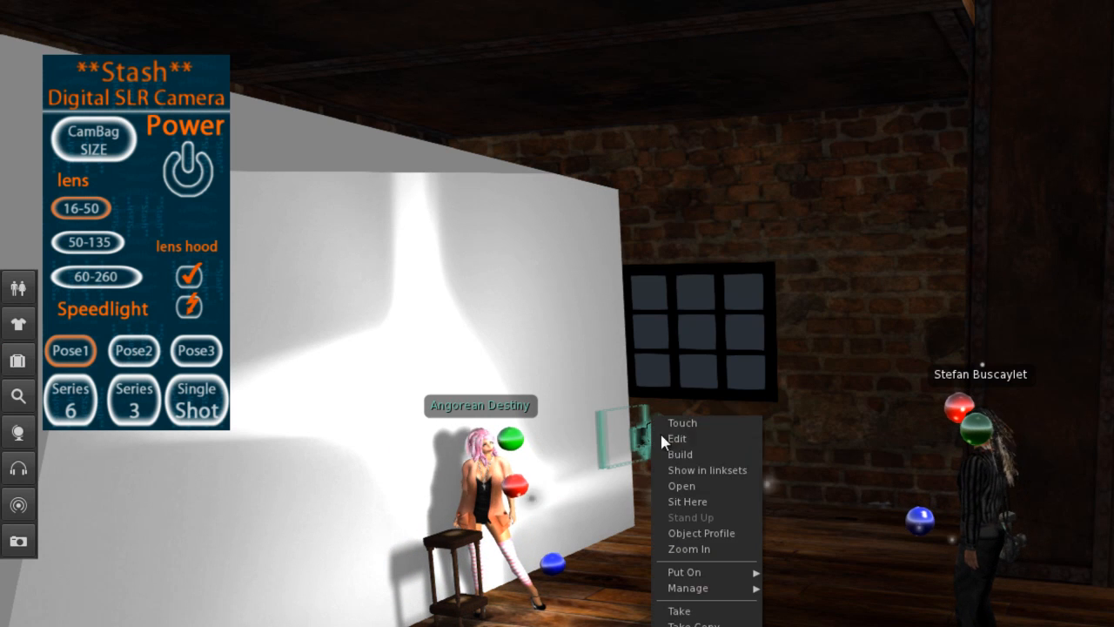
{"action": "left_click", "coordinate": [672, 455]}
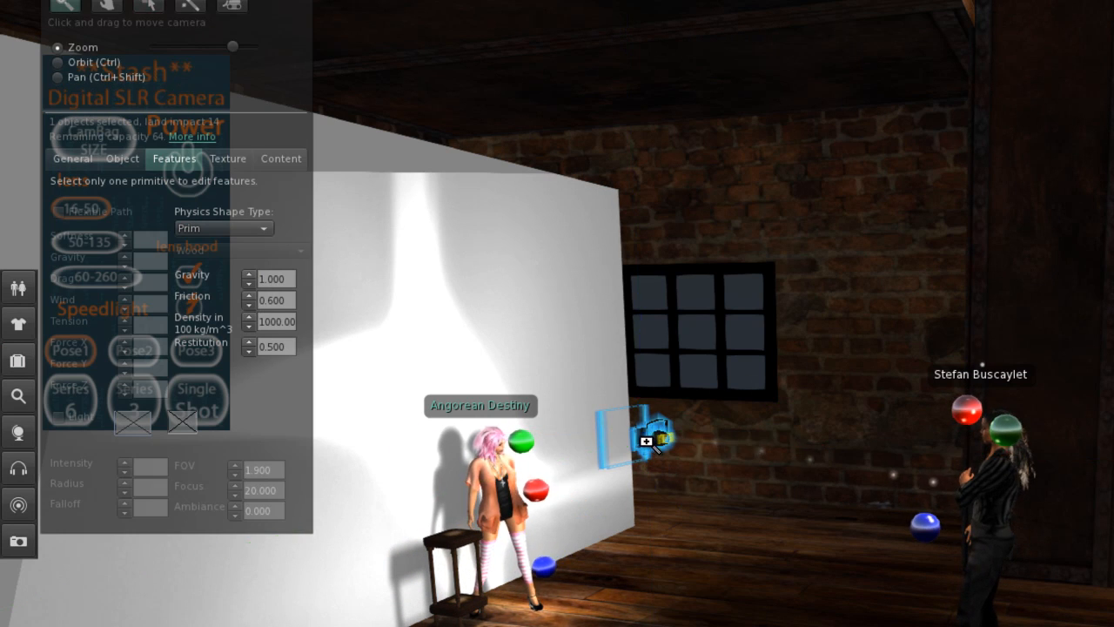
{"action": "left_click", "coordinate": [653, 441], "text": "alt"}
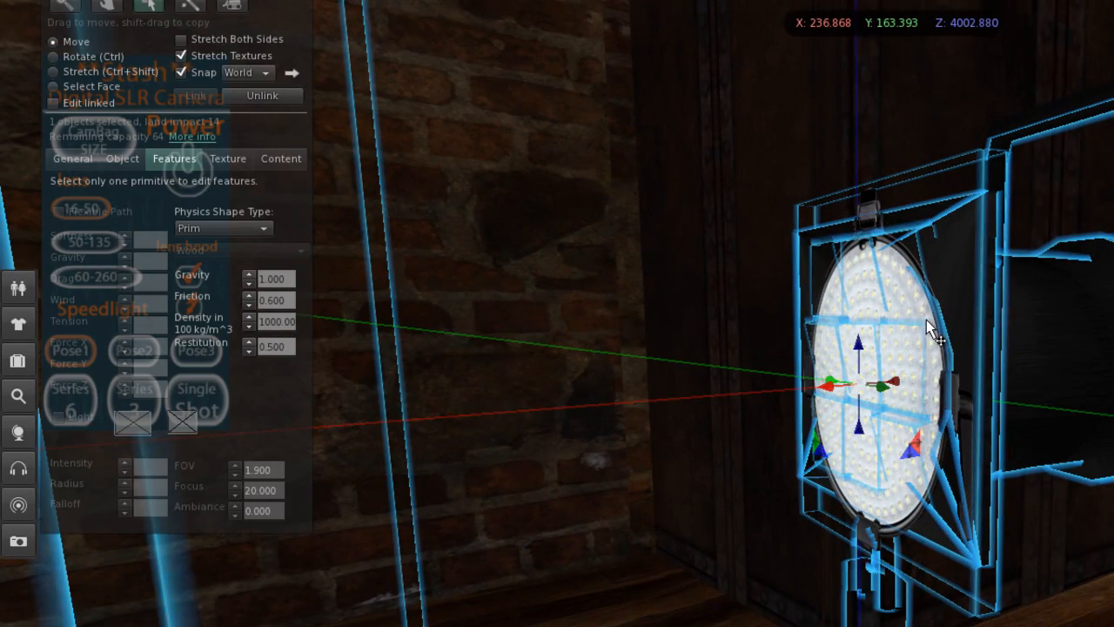
{"action": "left_click", "coordinate": [54, 102]}
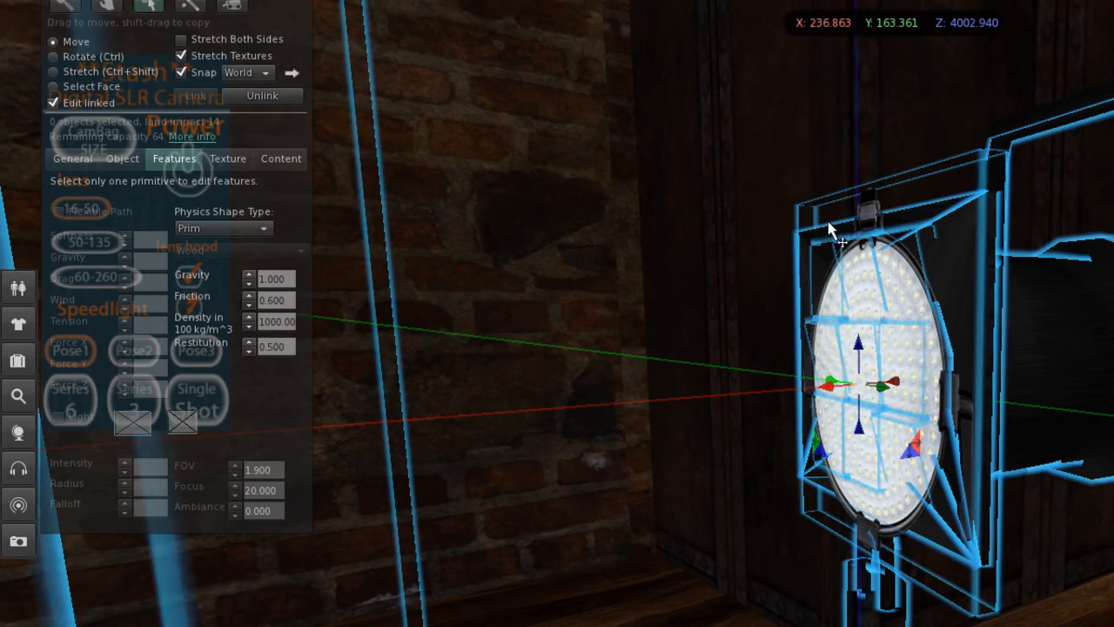
{"action": "left_click", "coordinate": [897, 266]}
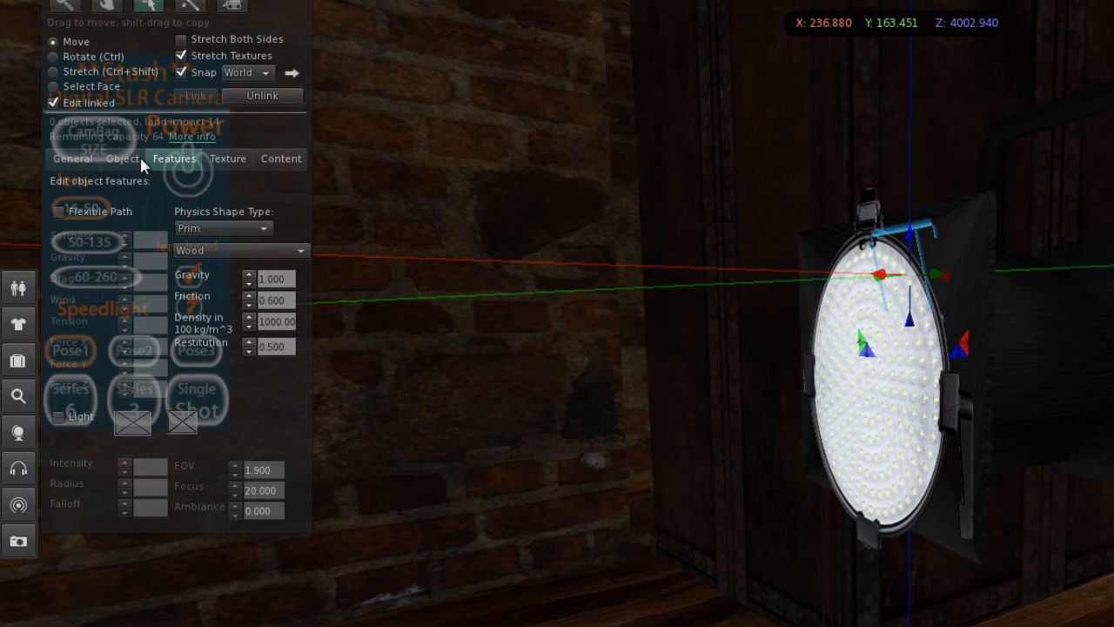
- Turn on the light feature for the selected projector part, apply words as its light texture, and close the editor
{"action": "left_click", "coordinate": [58, 417]}
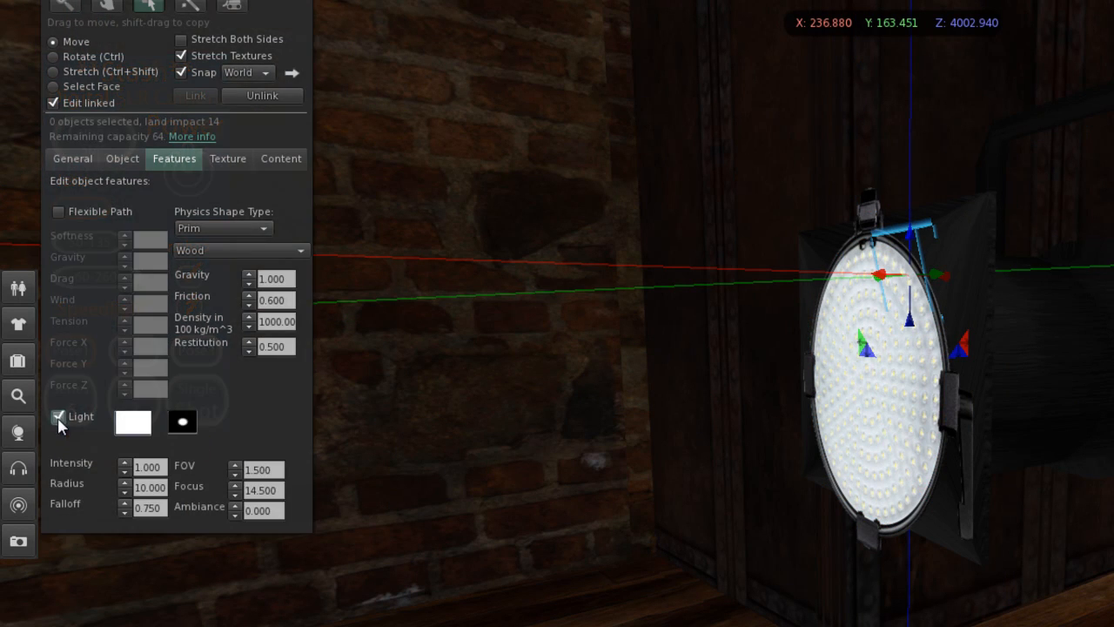
{"action": "left_click", "coordinate": [181, 425]}
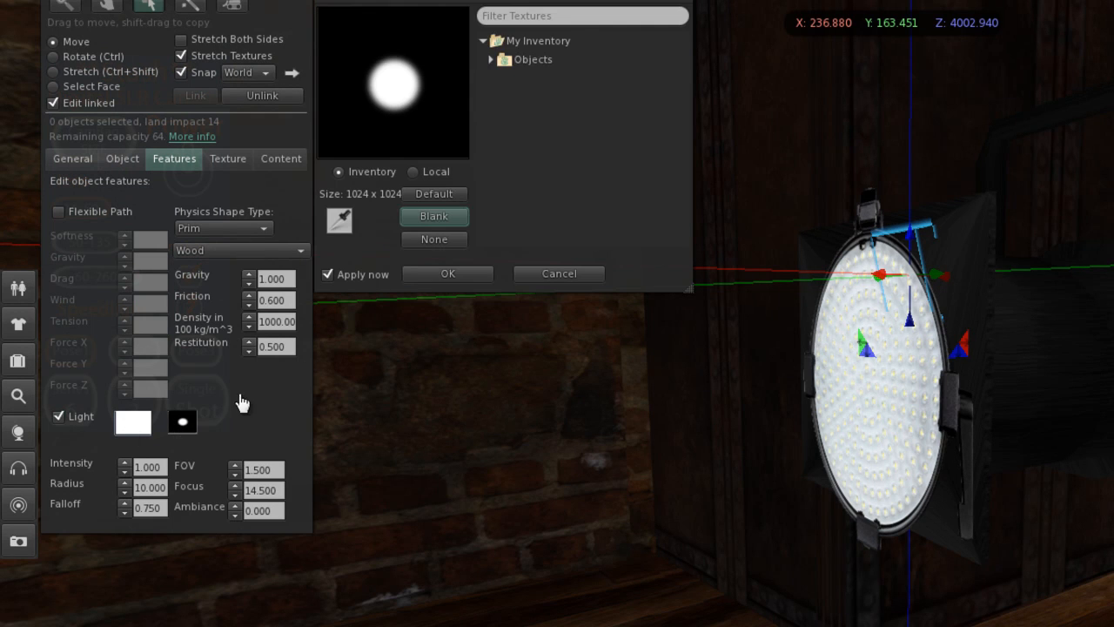
{"action": "left_click", "coordinate": [579, 16]}
{"action": "type", "text": "words"}
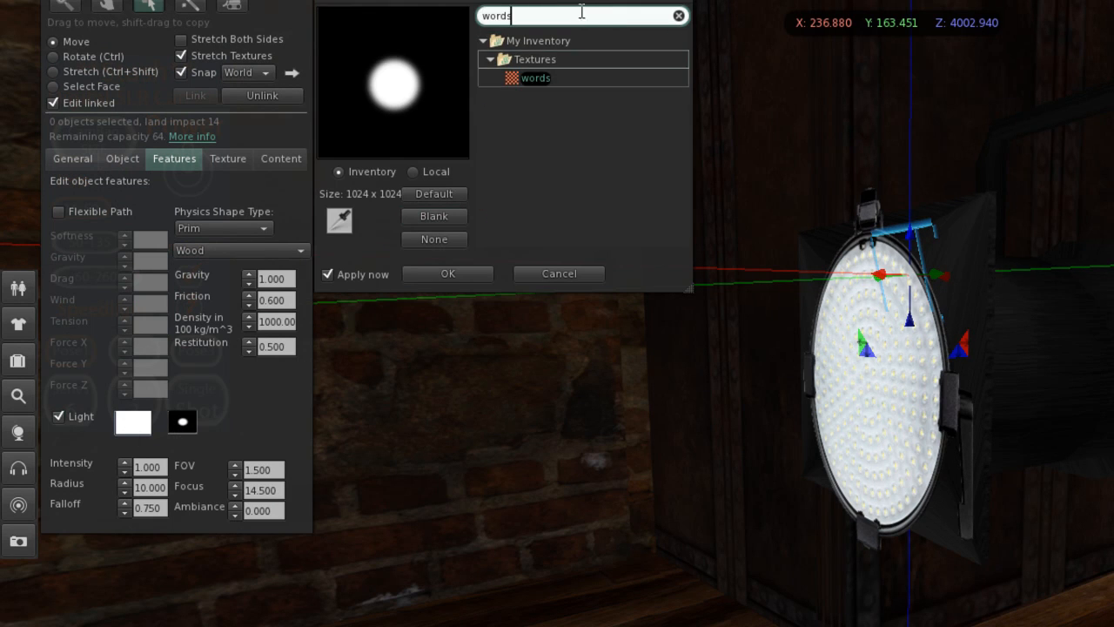
{"action": "left_click", "coordinate": [540, 78]}
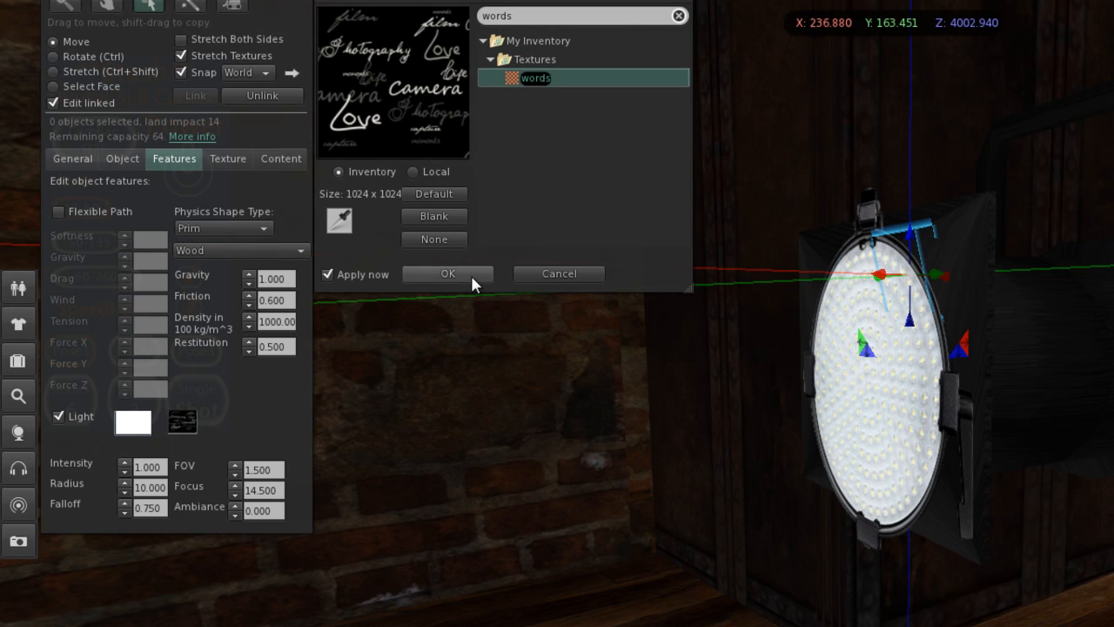
{"action": "left_click", "coordinate": [448, 274]}
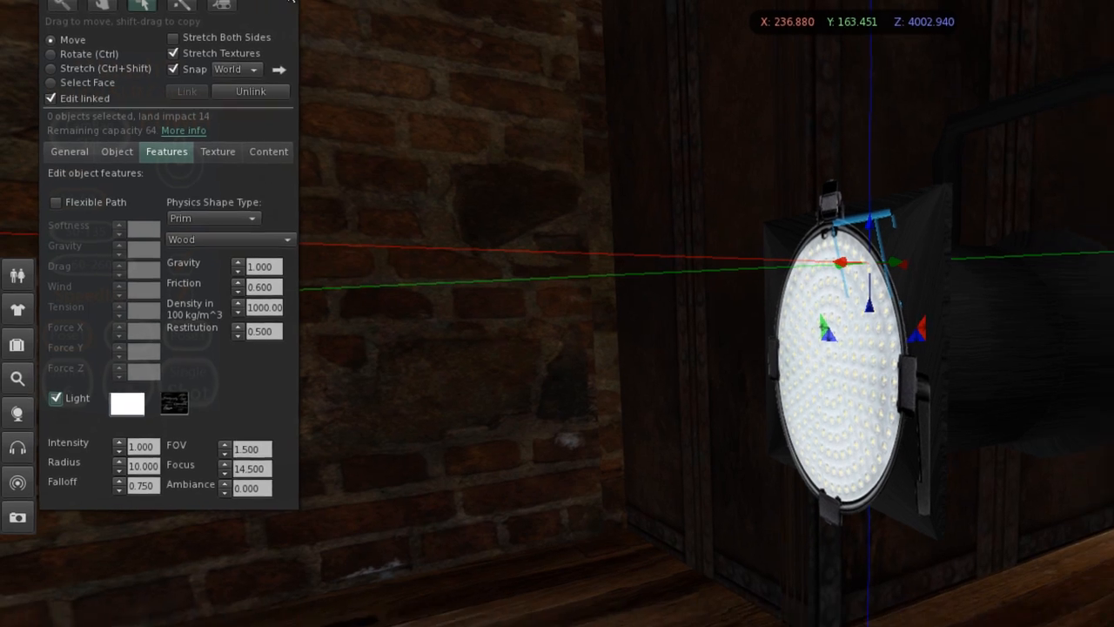
{"action": "left_click", "coordinate": [301, 1]}
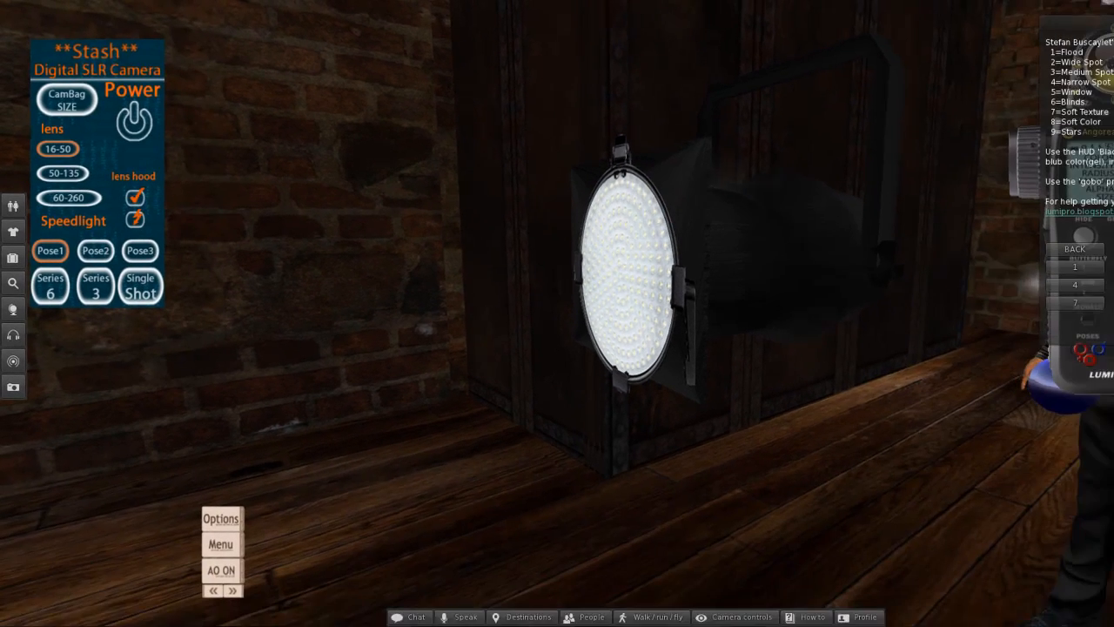
- Change the fixed sky in the environment settings to the demo preset
{"action": "left_click", "coordinate": [146, 1]}
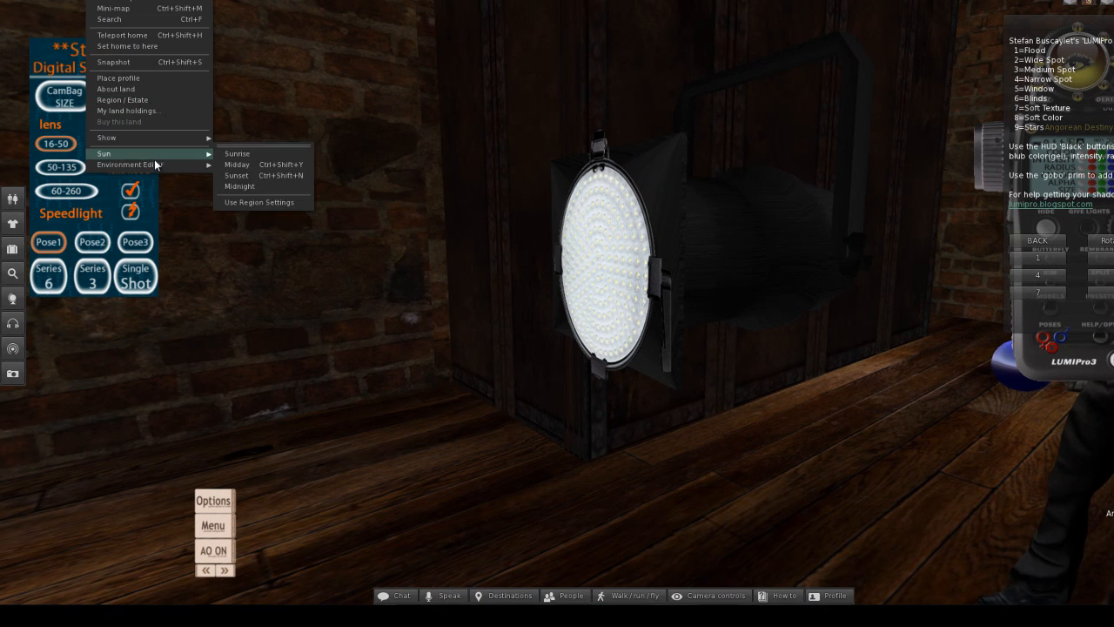
{"action": "mouse_move", "coordinate": [156, 164]}
{"action": "left_click", "coordinate": [230, 165]}
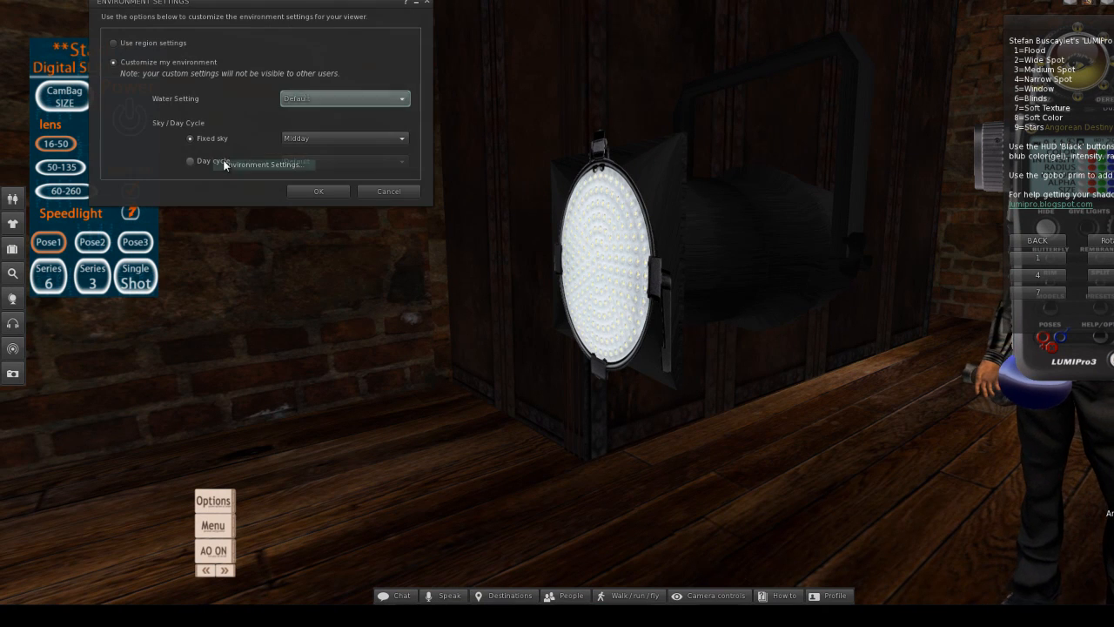
{"action": "left_click", "coordinate": [304, 139]}
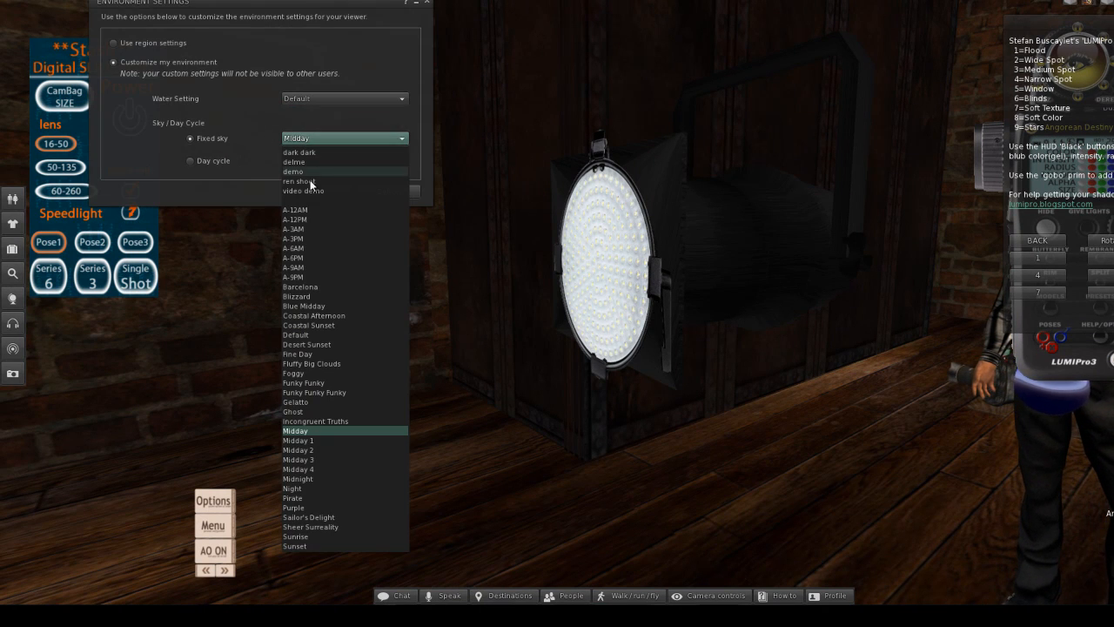
{"action": "left_click", "coordinate": [303, 178]}
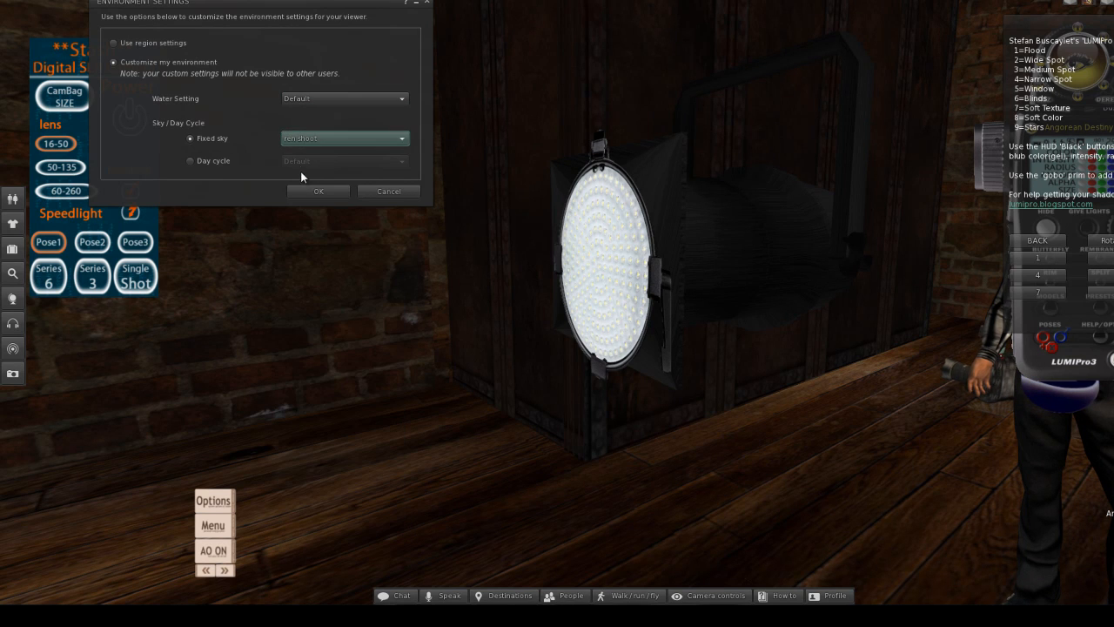
{"action": "left_click", "coordinate": [297, 140]}
{"action": "left_click", "coordinate": [296, 172]}
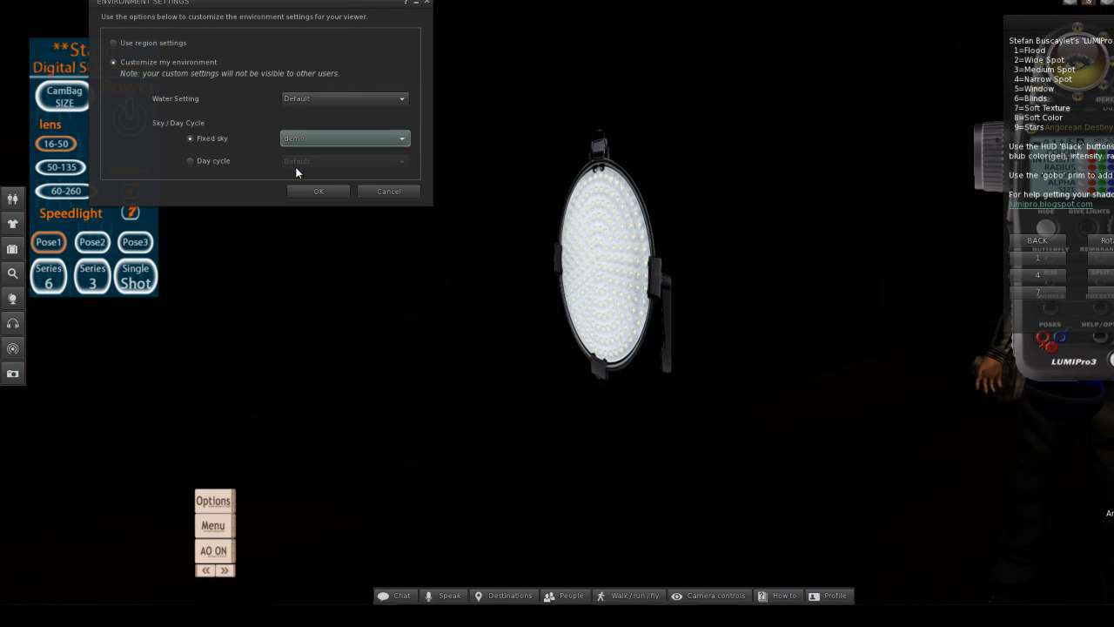
{"action": "left_click", "coordinate": [315, 191]}
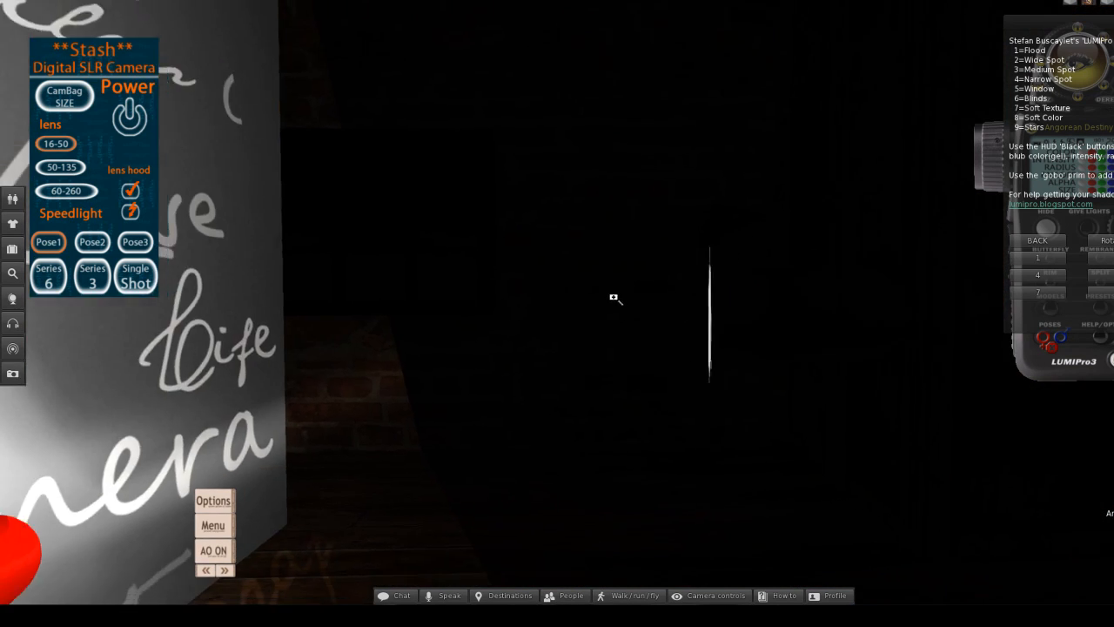
- View the words pattern projected on the studio backdrop behind the model, moving closer to it
{"action": "mouse_move", "coordinate": [615, 297]}
{"action": "left_mouse_down", "text": "alt"}
{"action": "mouse_move", "coordinate": [607, 291]}
{"action": "mouse_move", "coordinate": [617, 296]}
{"action": "left_mouse_up", "text": "alt"}
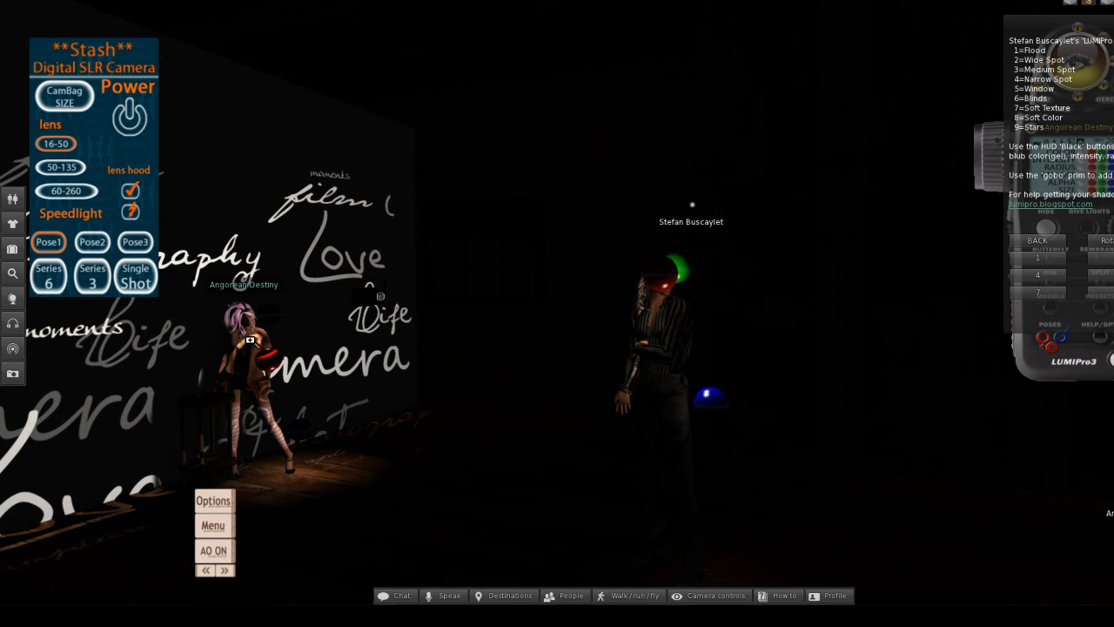
{"action": "left_click", "coordinate": [268, 358], "text": "alt"}
{"action": "left_click_drag", "start_coordinate": [615, 296], "coordinate": [615, 295], "text": "alt"}
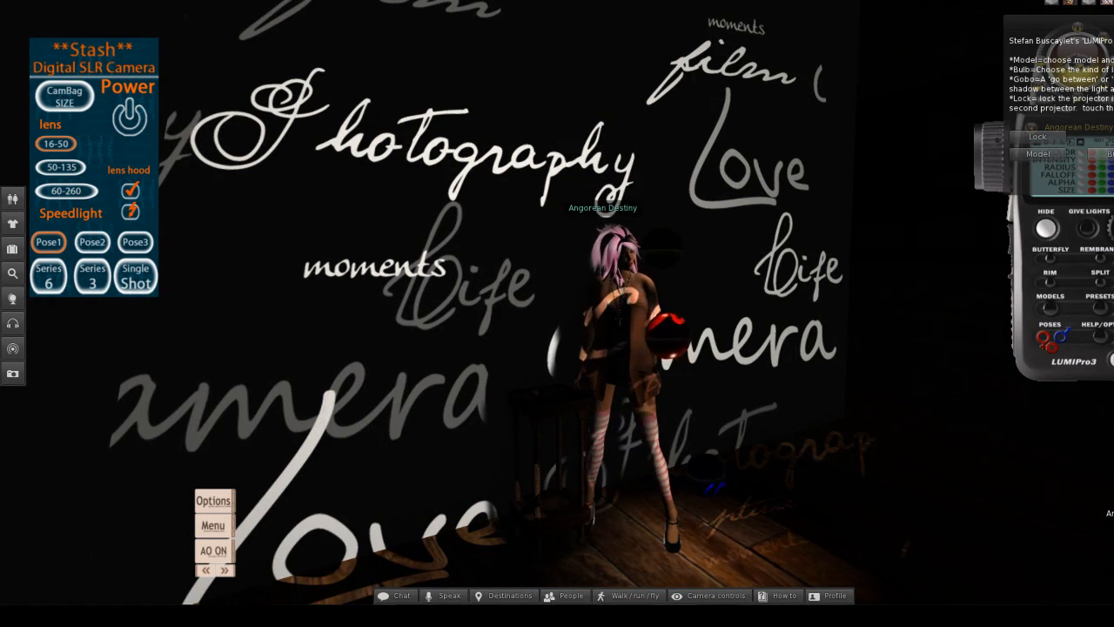
- Set the projector's continuous rotation to -SLOW through its bulb options
{"action": "left_click", "coordinate": [1112, 155]}
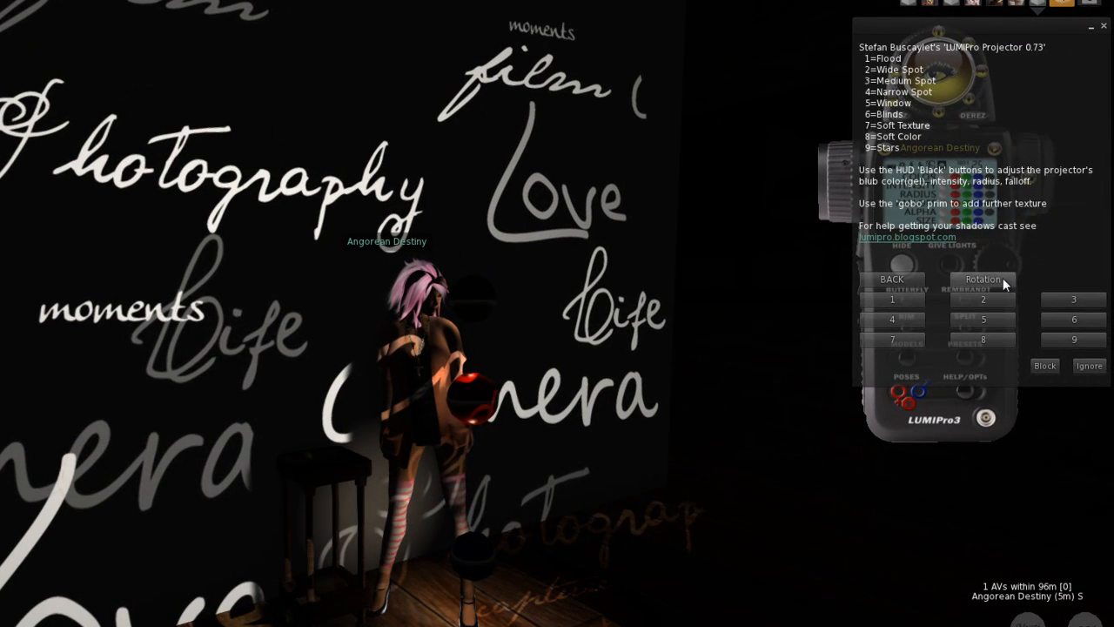
{"action": "left_click", "coordinate": [1003, 278]}
{"action": "left_click", "coordinate": [907, 123]}
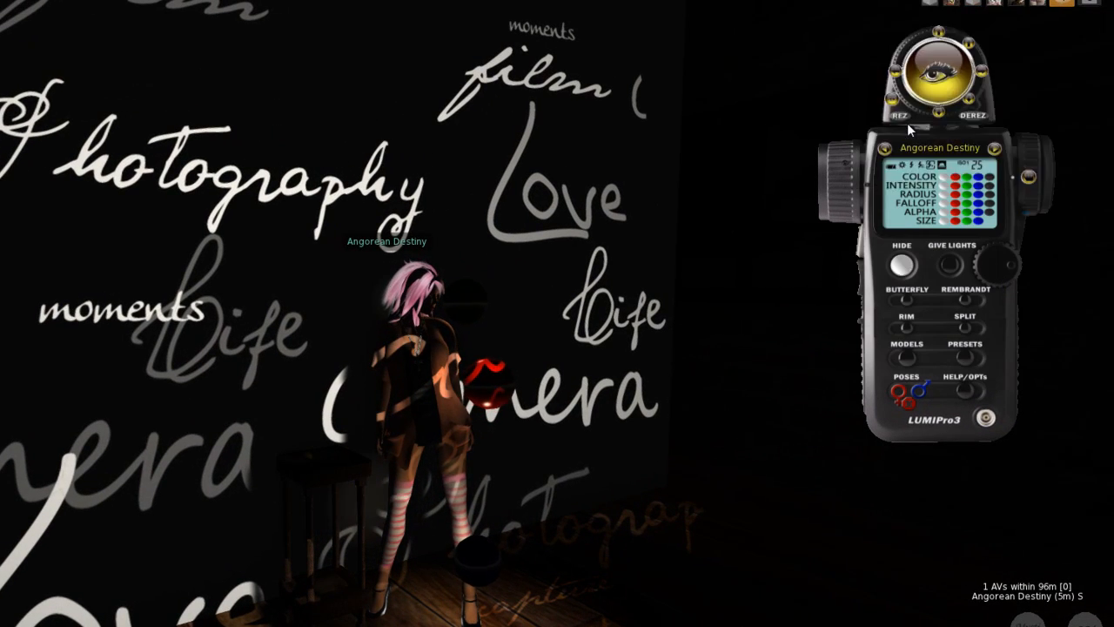
{"action": "left_click", "coordinate": [907, 121]}
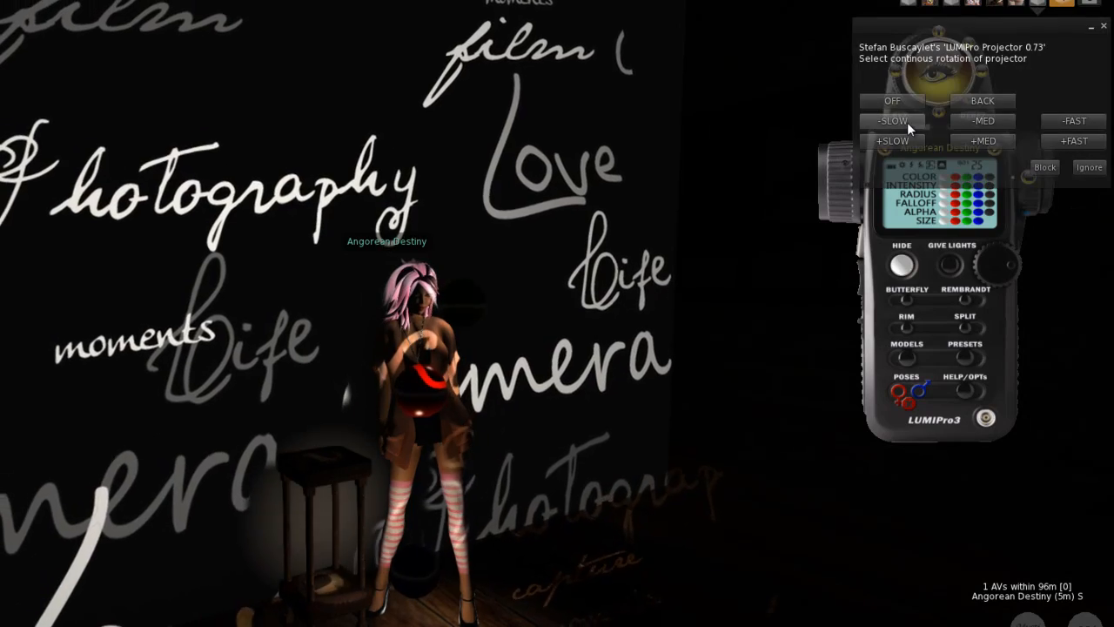
- Hide the LUMIPro HUD and watch the rotating words pattern on the backdrop from closer and farther angles
{"action": "left_click_drag", "start_coordinate": [433, 391], "coordinate": [402, 344], "text": "alt"}
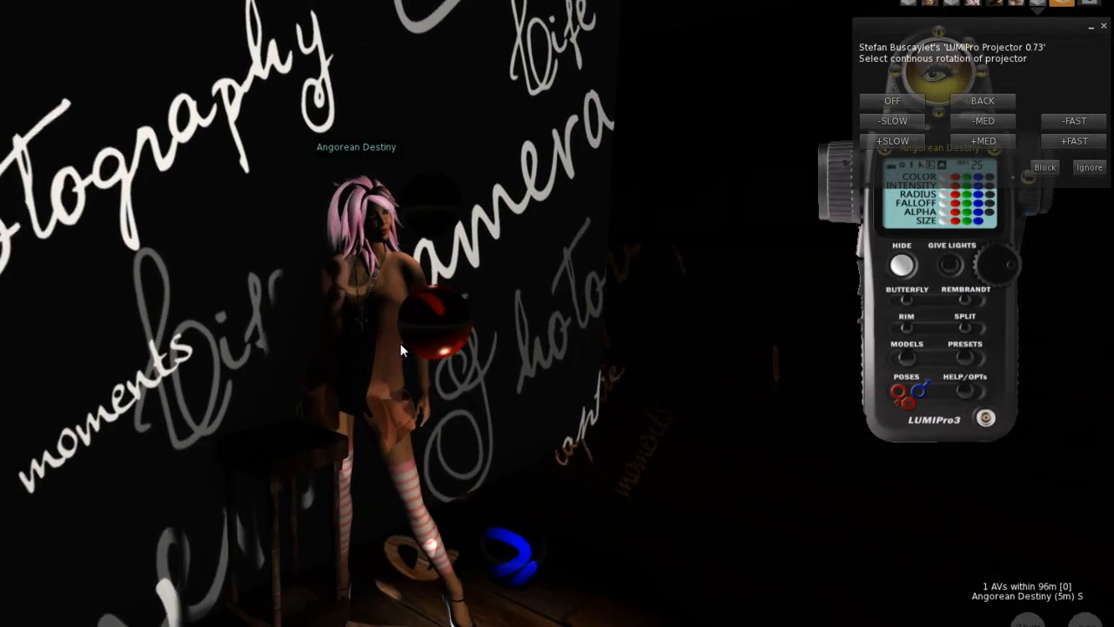
{"action": "left_click", "coordinate": [905, 265]}
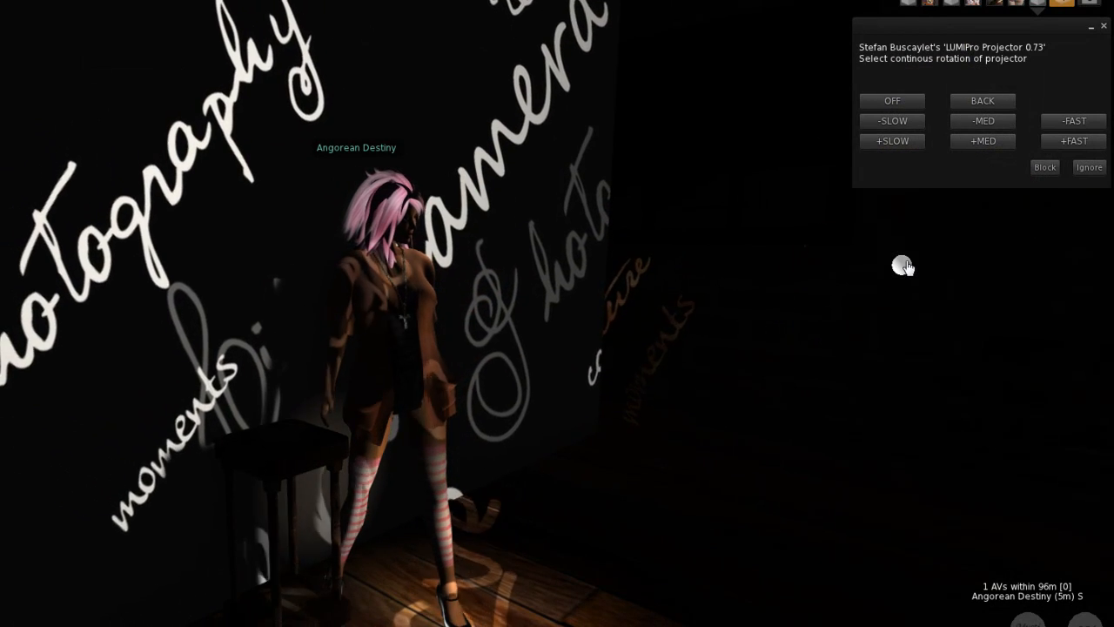
{"action": "left_click_drag", "start_coordinate": [421, 353], "coordinate": [404, 350], "text": "alt"}
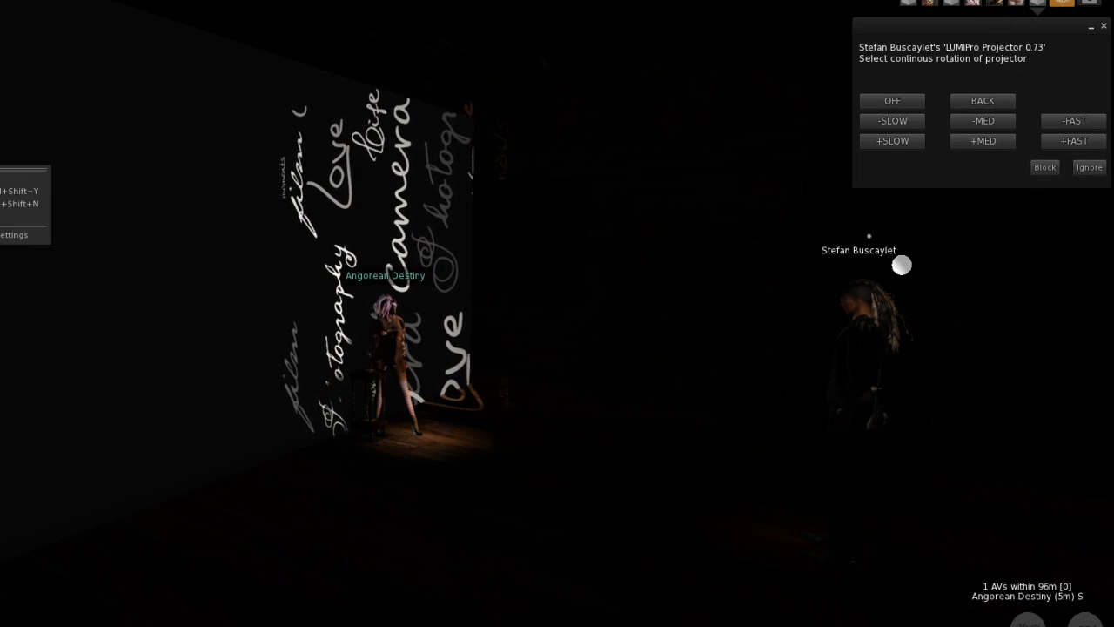
- Set the sun to midday, bring back the hidden LUMIPro HUD, and return to the projector
{"action": "left_click", "coordinate": [10, 190]}
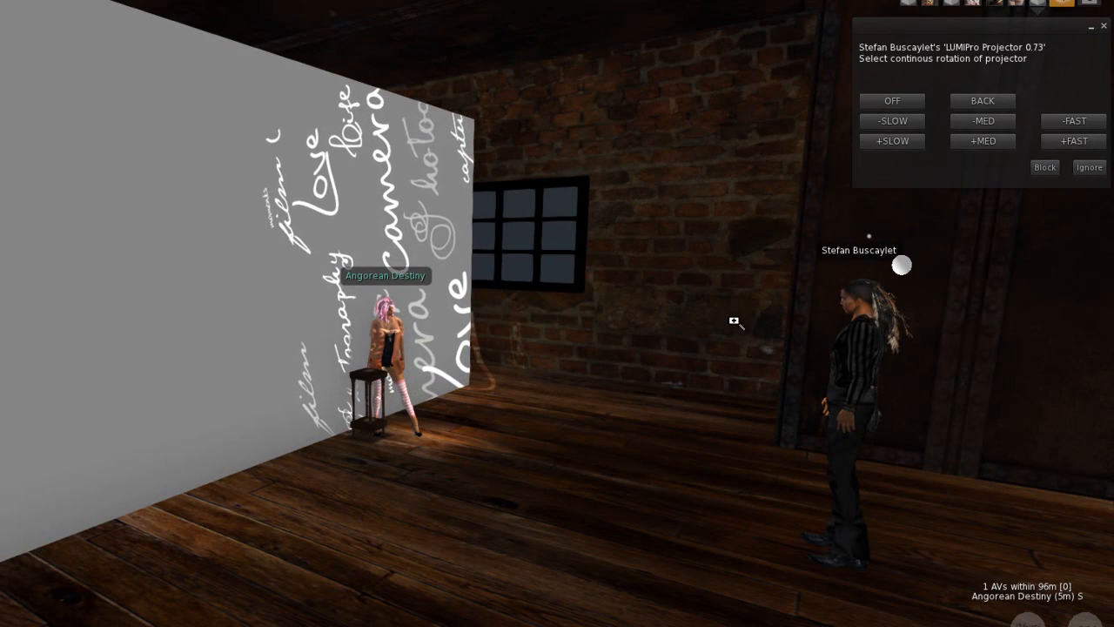
{"action": "left_click", "coordinate": [698, 285], "text": "alt"}
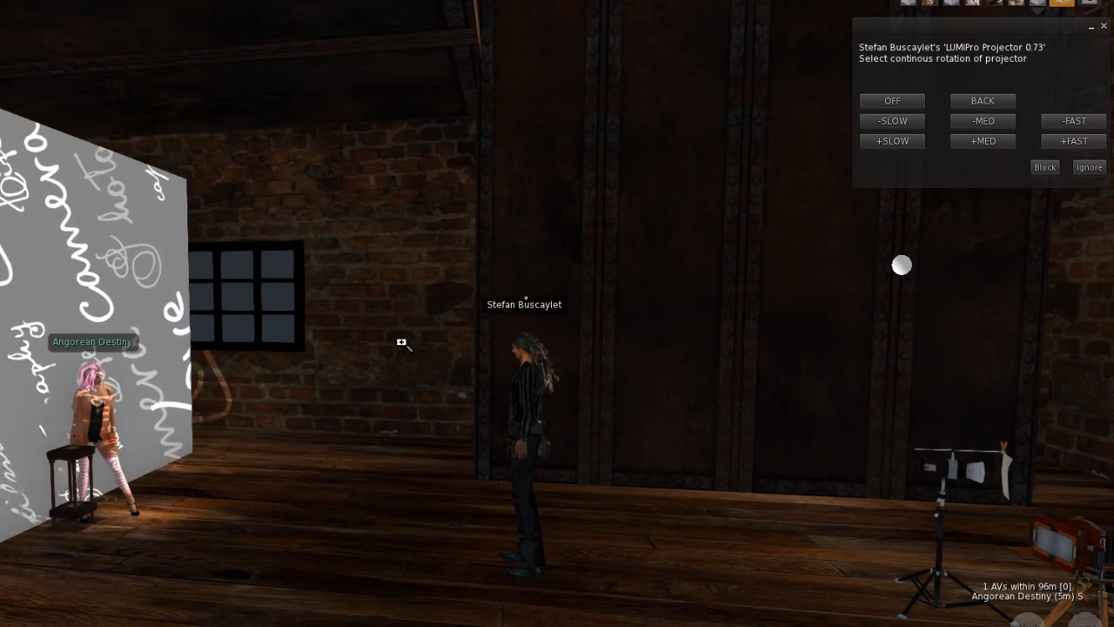
{"action": "scroll", "coordinate": [427, 315], "scroll_direction": "up", "scroll_amount": 6, "text": "alt"}
{"action": "scroll", "coordinate": [391, 390], "scroll_direction": "down", "scroll_amount": 1, "text": "alt"}
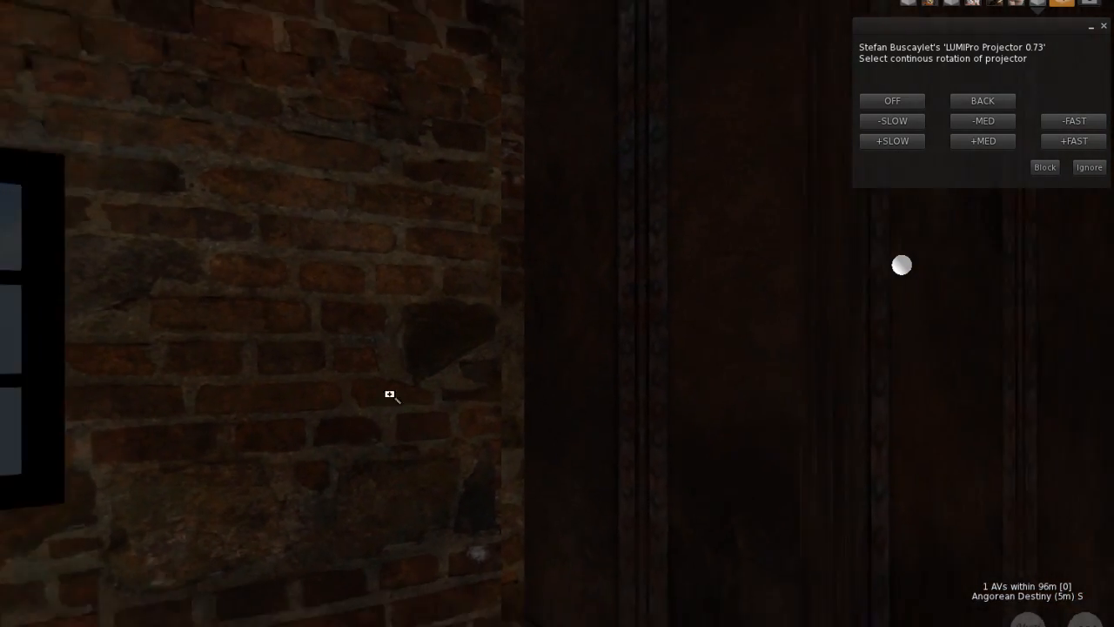
{"action": "scroll", "coordinate": [391, 383], "scroll_direction": "down", "scroll_amount": 5, "text": "alt"}
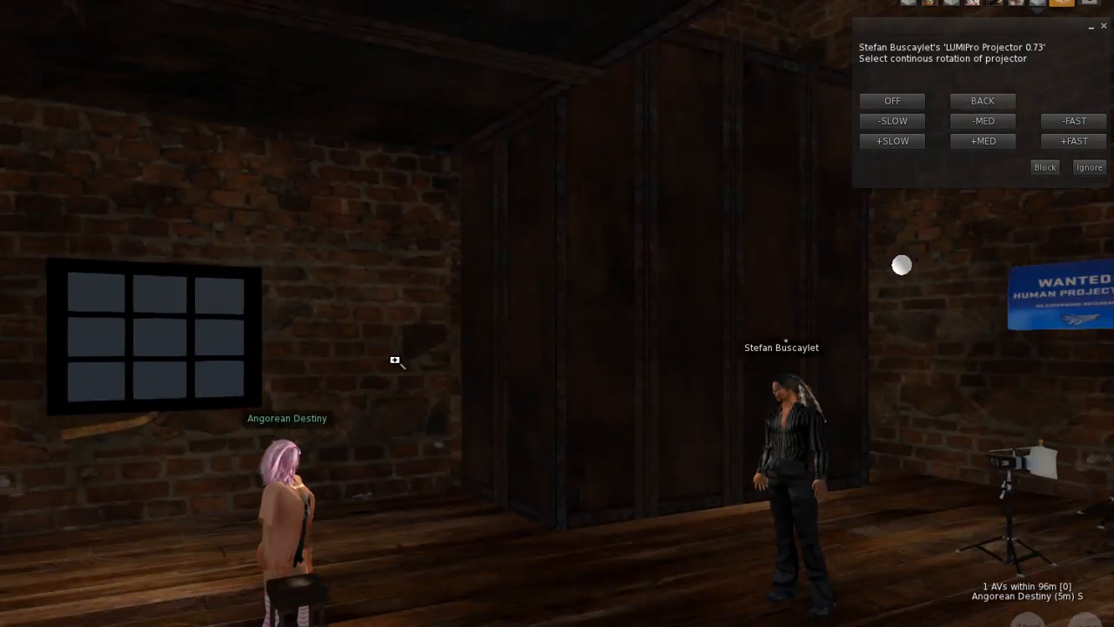
{"action": "scroll", "coordinate": [394, 346], "scroll_direction": "down", "scroll_amount": 3, "text": "alt"}
{"action": "key", "text": "Escape"}
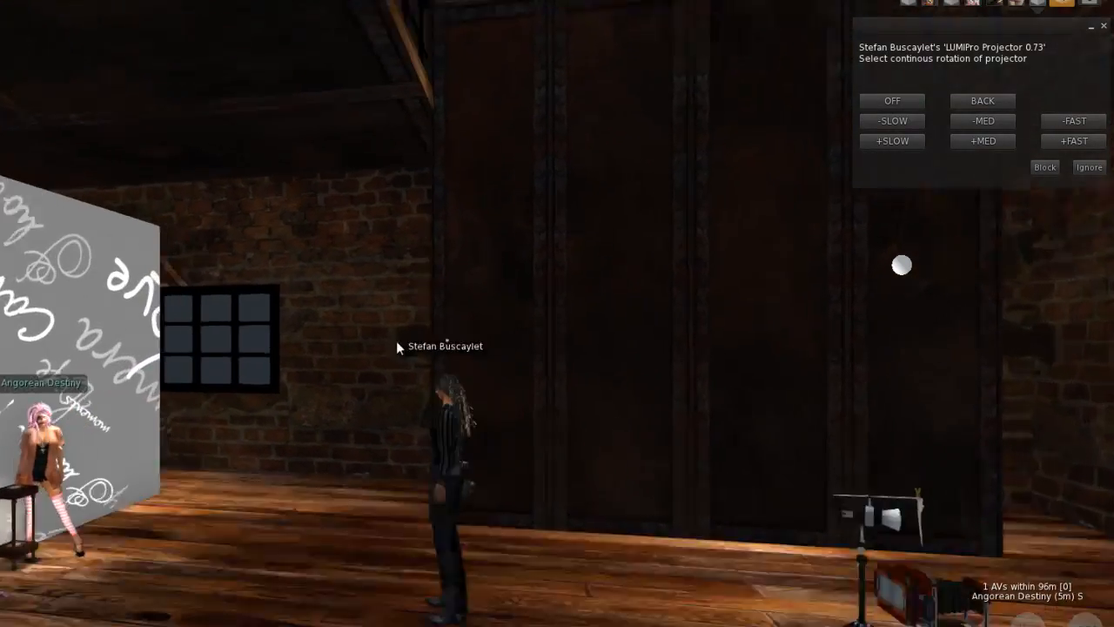
{"action": "left_click", "coordinate": [902, 265]}
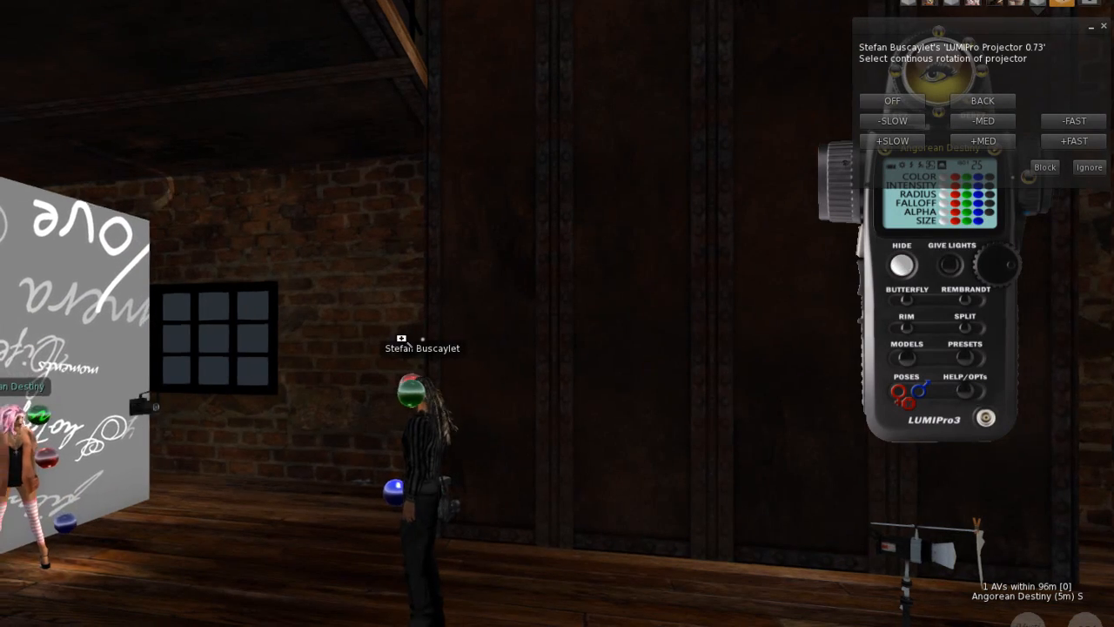
{"action": "left_click", "coordinate": [641, 378], "text": "alt"}
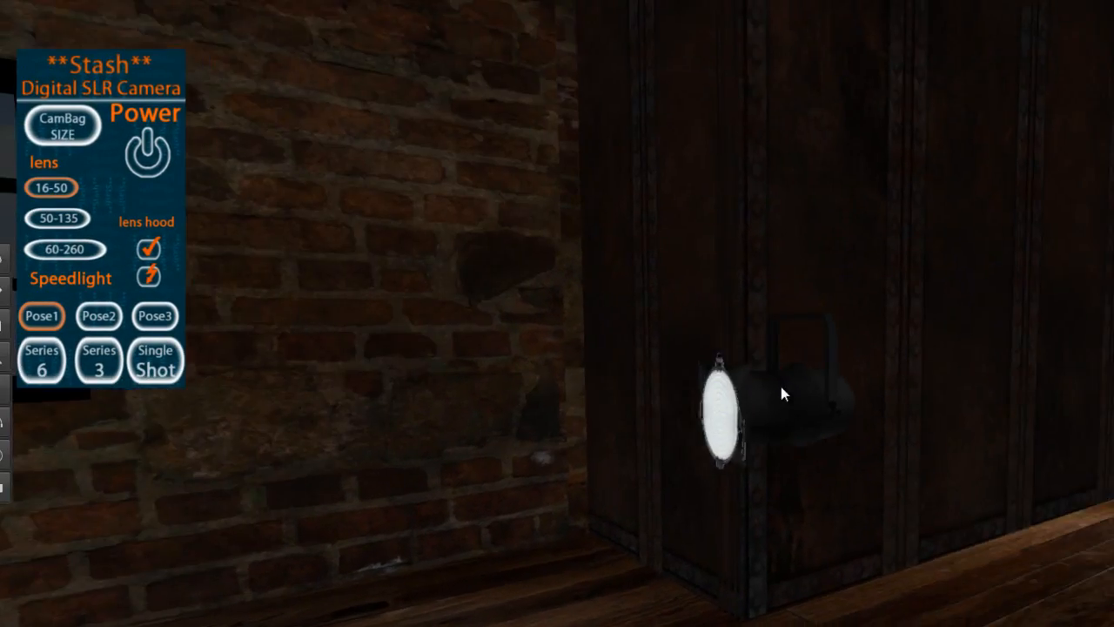
- Edit the projector's linked parts, select the gobo panel in front of the lamp, and display its contents
{"action": "right_click", "coordinate": [780, 398]}
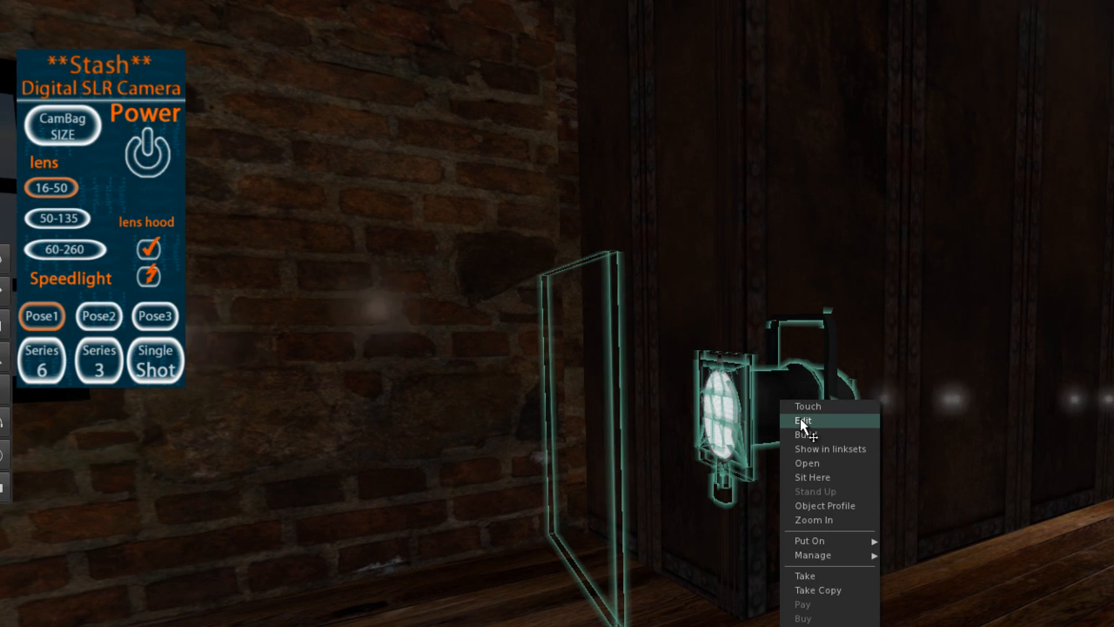
{"action": "left_click", "coordinate": [797, 420]}
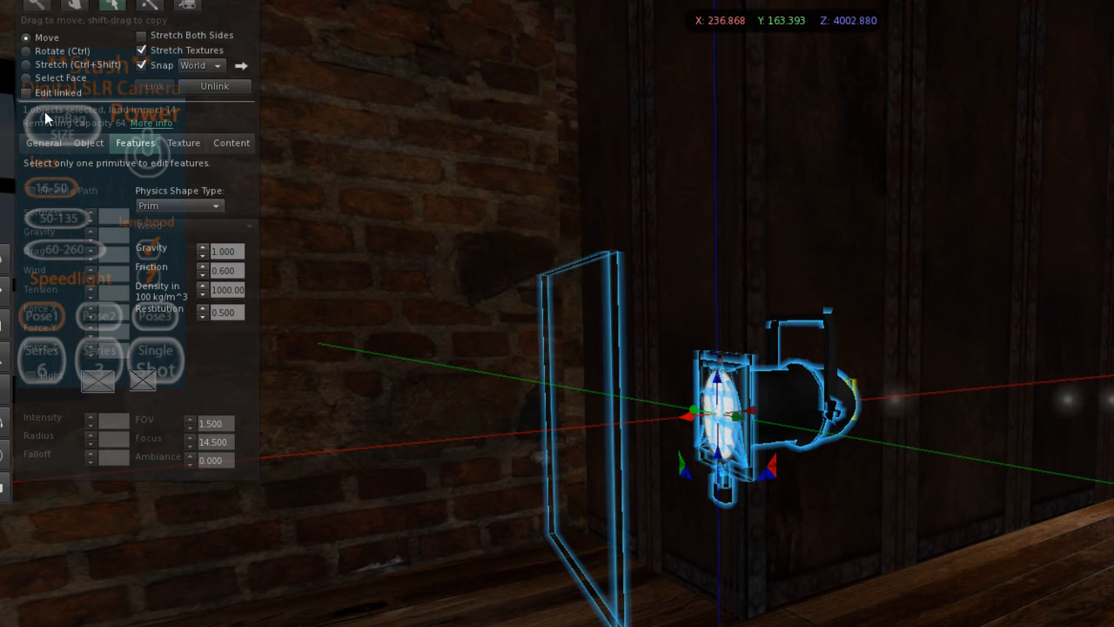
{"action": "left_click", "coordinate": [570, 311]}
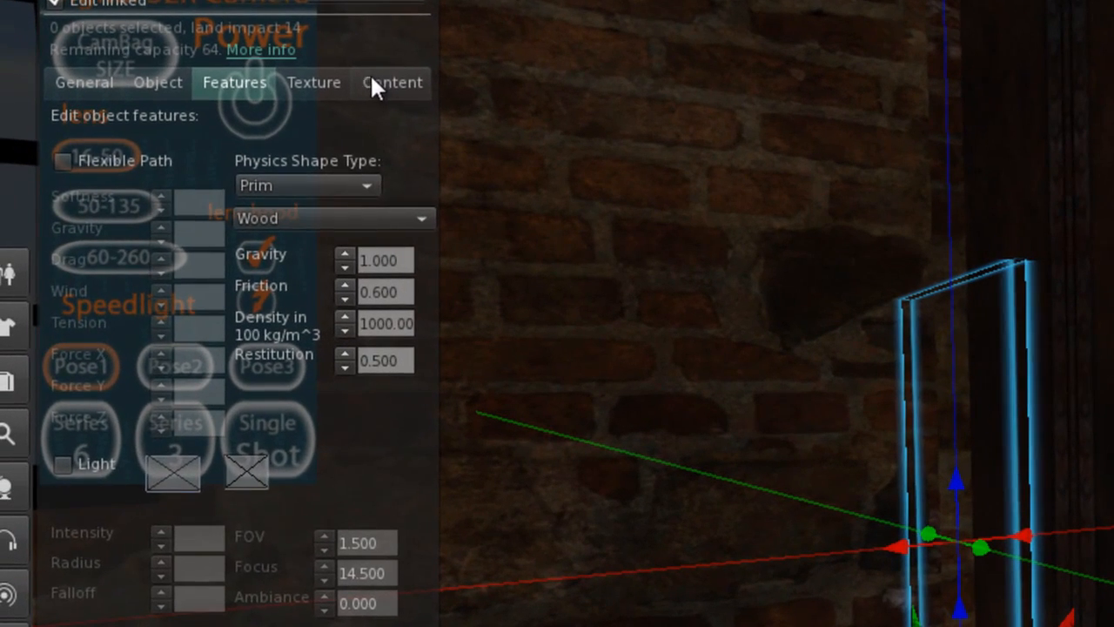
{"action": "left_click", "coordinate": [322, 109]}
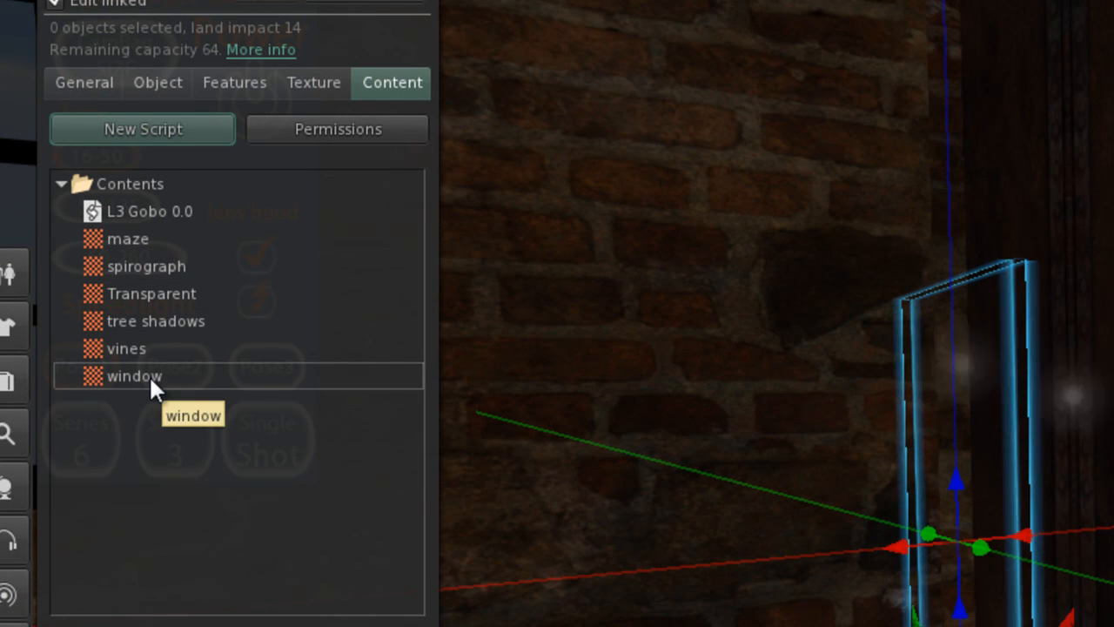
- Search the inventory for "barndoo" and examine the barndoor1 gobo texture in an enlarged preview
{"action": "key", "text": "ctrl+i"}
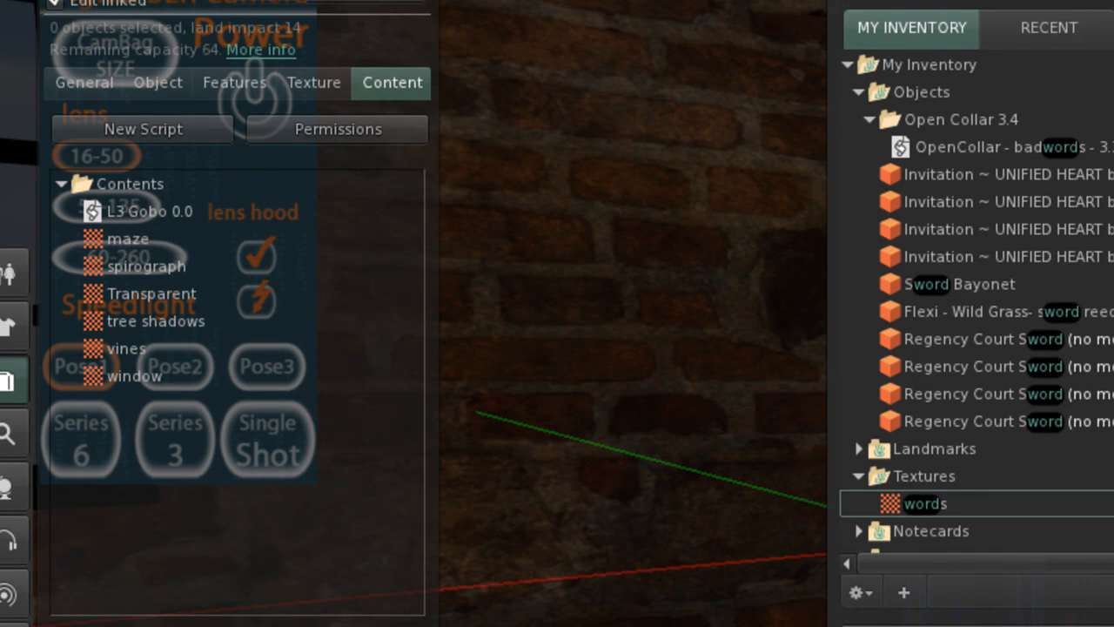
{"action": "type", "text": "barndoo"}
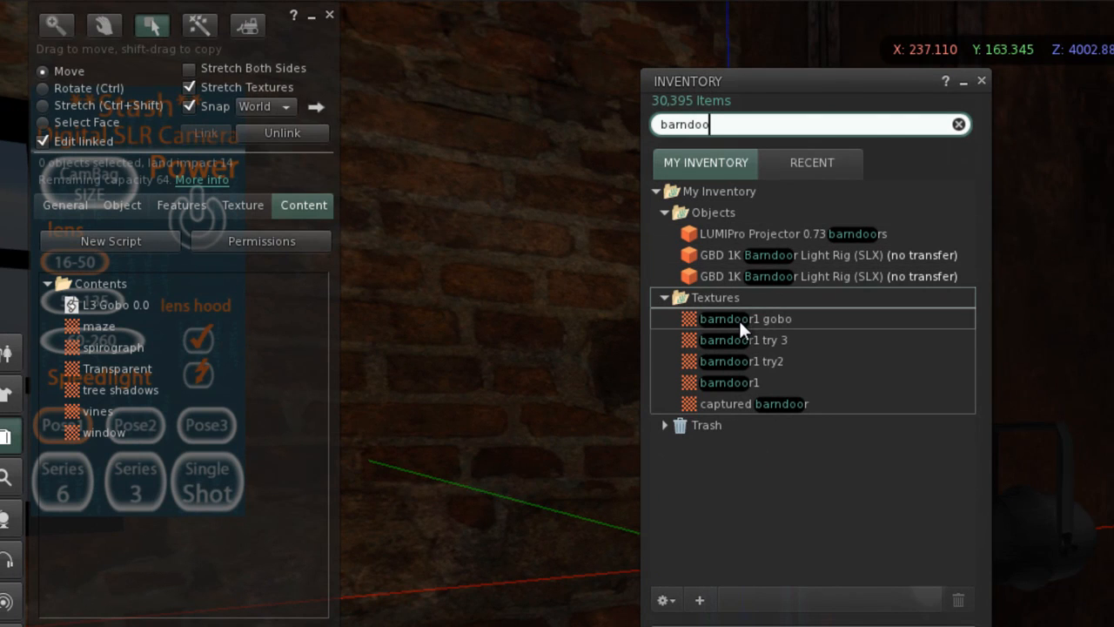
{"action": "double_click", "coordinate": [739, 318]}
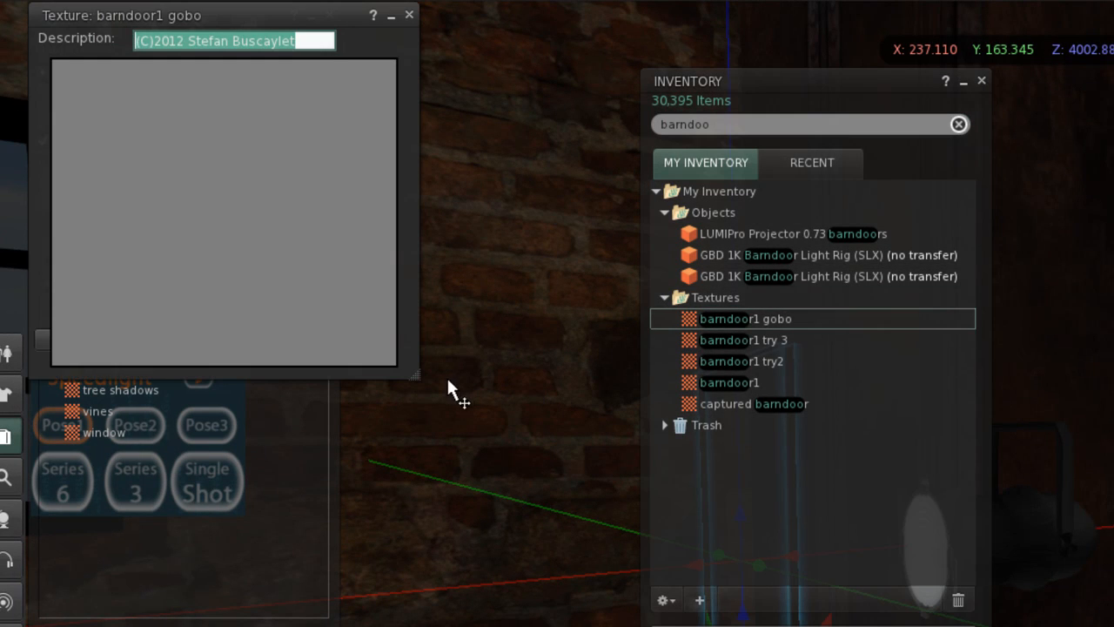
{"action": "left_click_drag", "start_coordinate": [412, 376], "coordinate": [880, 565]}
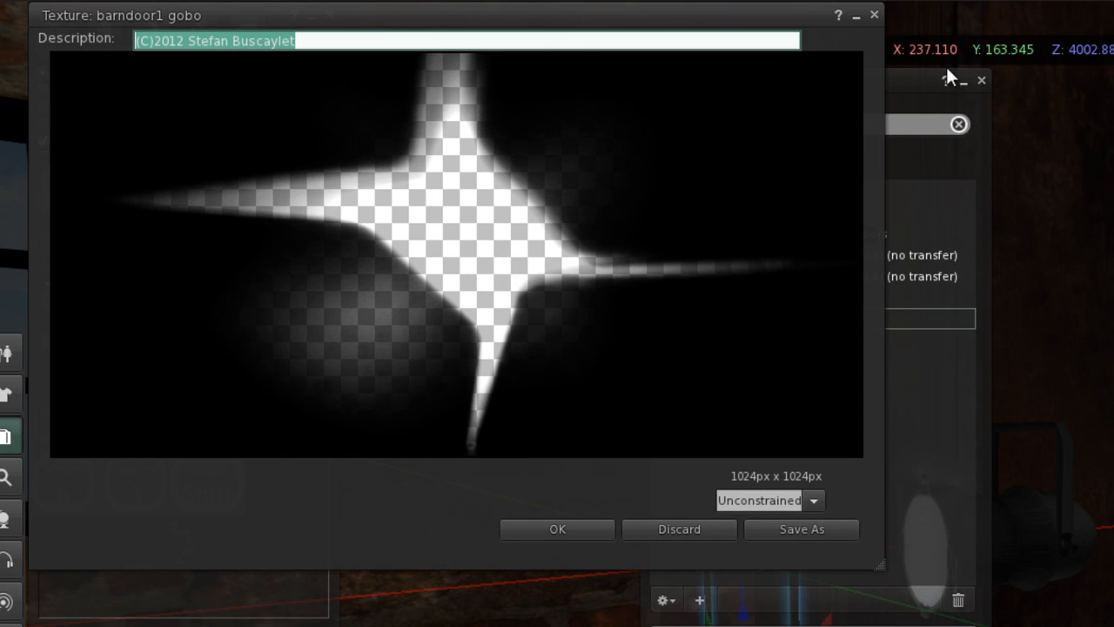
- Add the barndoor1 gobo texture from the inventory to the gobo panel's contents and finish editing the projector
{"action": "left_click", "coordinate": [874, 15]}
{"action": "left_click_drag", "start_coordinate": [735, 315], "coordinate": [271, 431]}
{"action": "left_click_drag", "start_coordinate": [198, 456], "coordinate": [197, 455]}
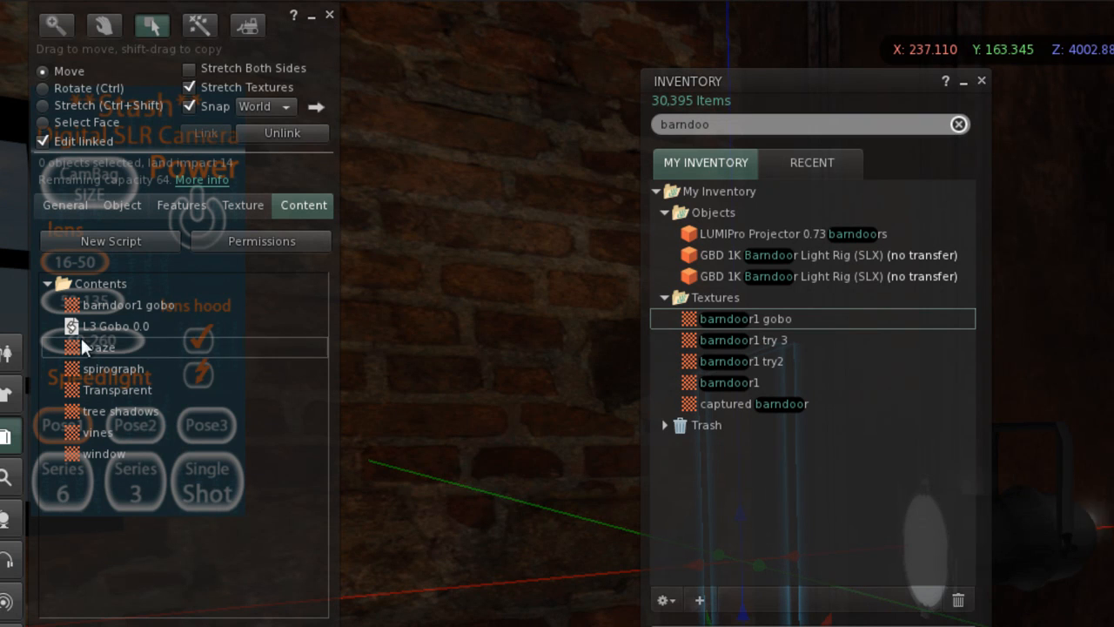
{"action": "left_click", "coordinate": [329, 15]}
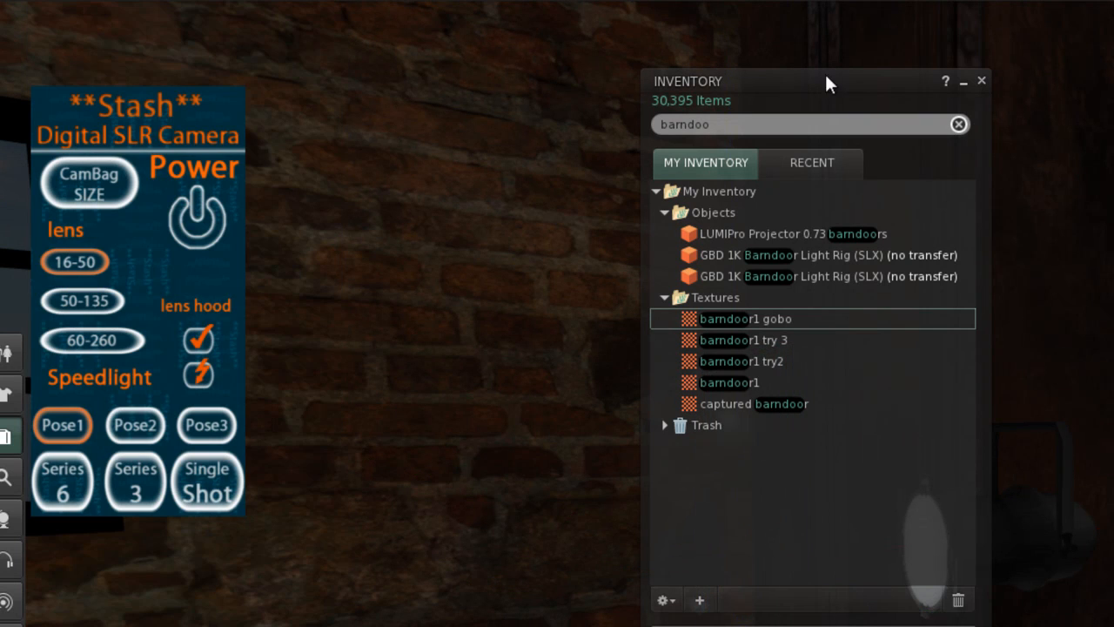
{"action": "left_click", "coordinate": [981, 80]}
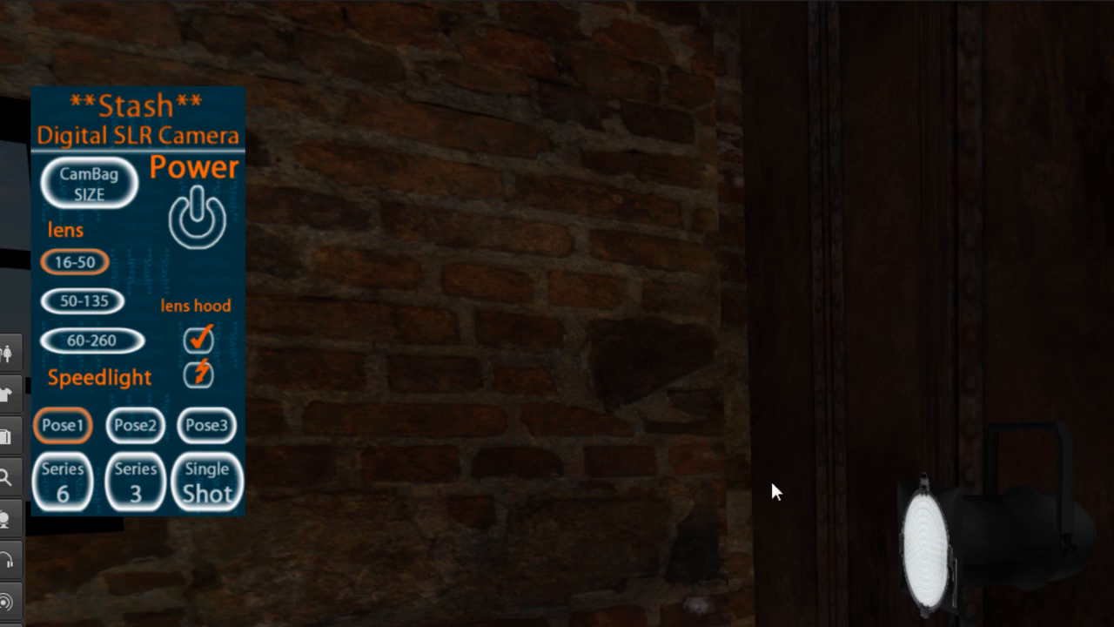
{"action": "key", "text": "Escape"}
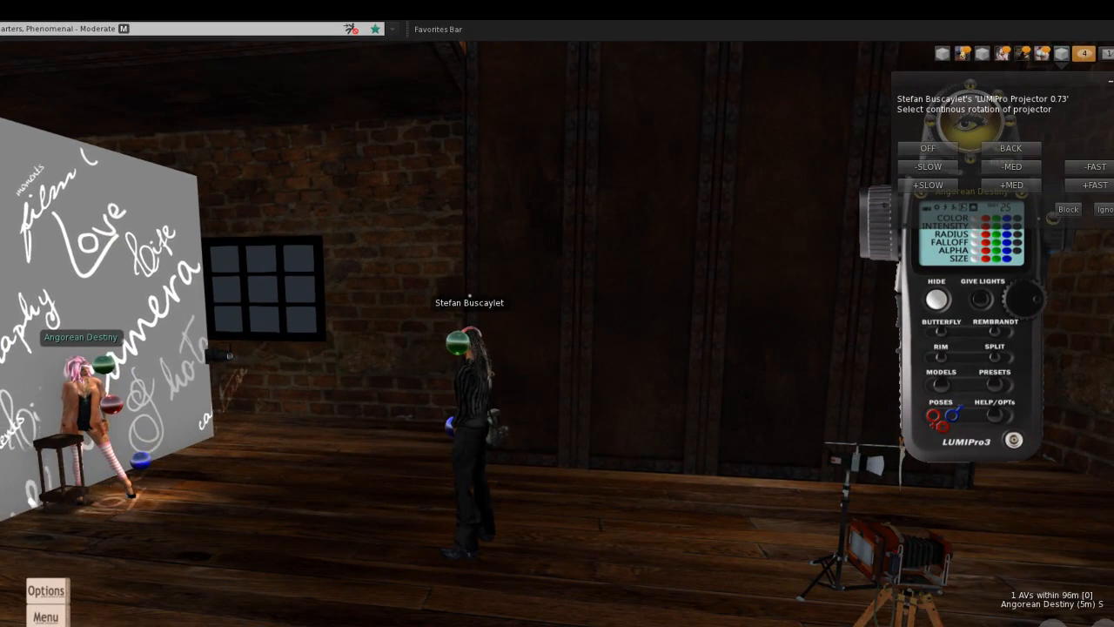
- Dismiss the projector's rotation options and switch its bulb to option 1, Flood
{"action": "left_click", "coordinate": [1099, 210]}
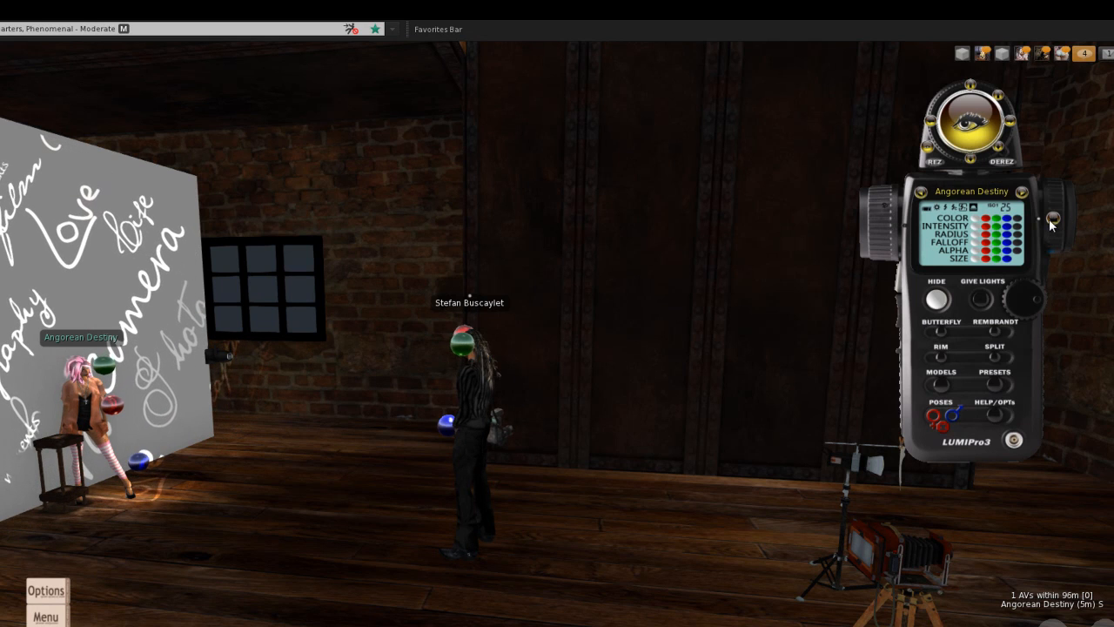
{"action": "left_click", "coordinate": [1051, 219]}
{"action": "left_click", "coordinate": [1014, 224]}
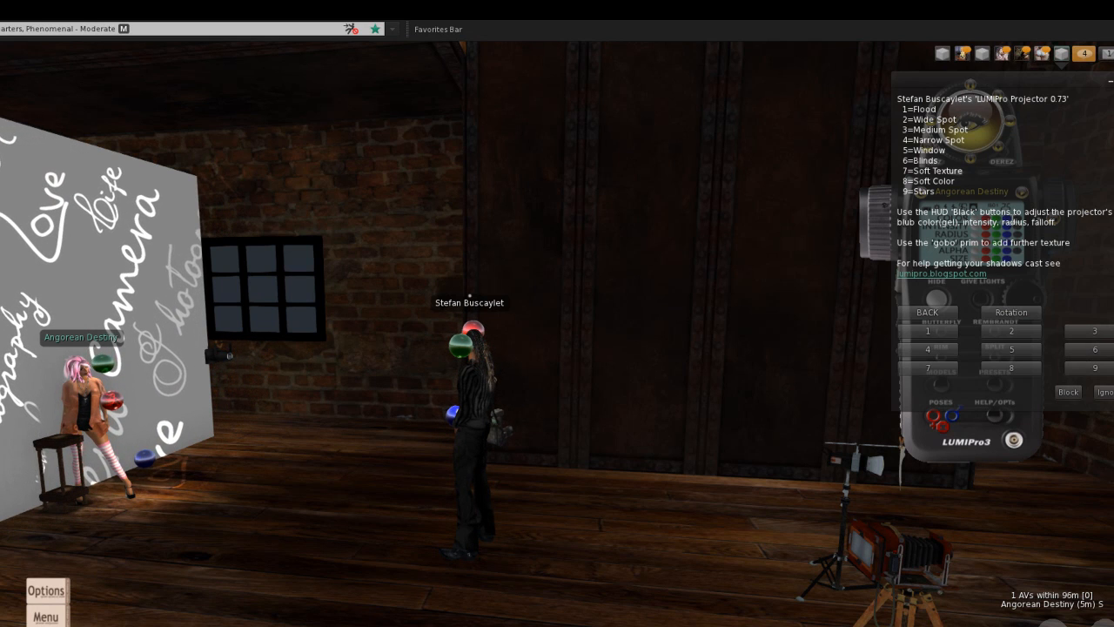
{"action": "left_click", "coordinate": [947, 326]}
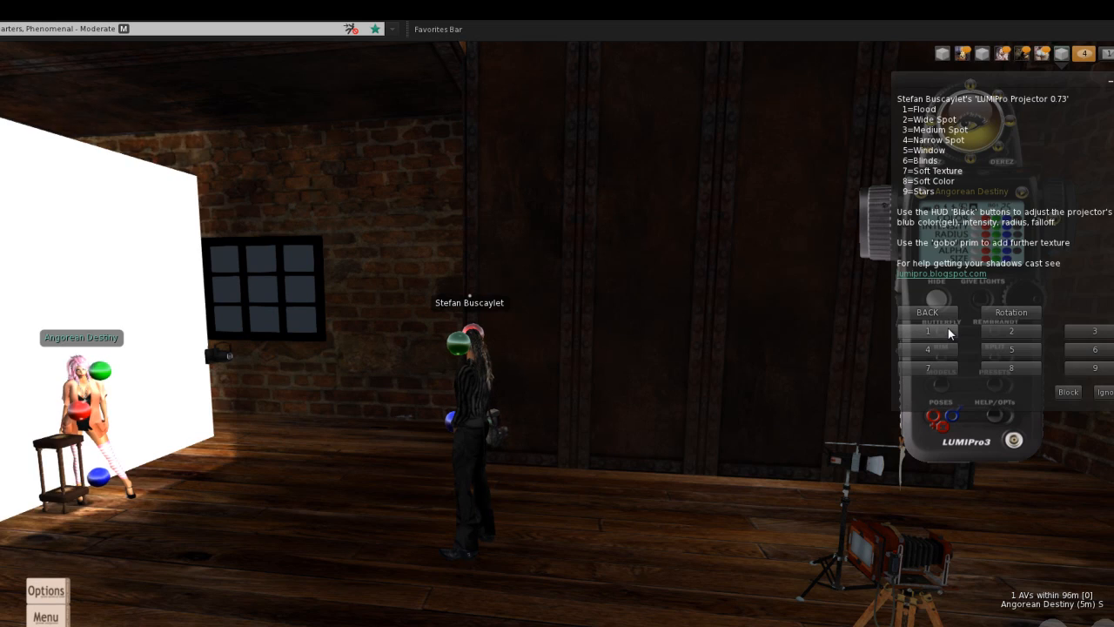
- Select the barndoor1 gobo for the projector from its gobo choices
{"action": "left_click", "coordinate": [943, 316]}
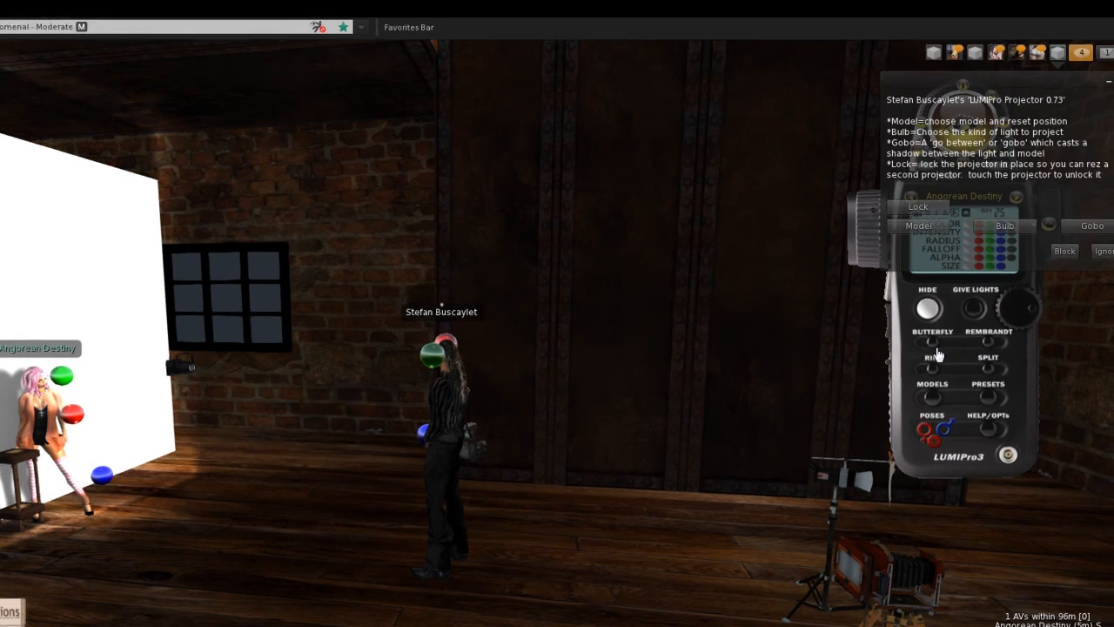
{"action": "left_click", "coordinate": [1071, 222]}
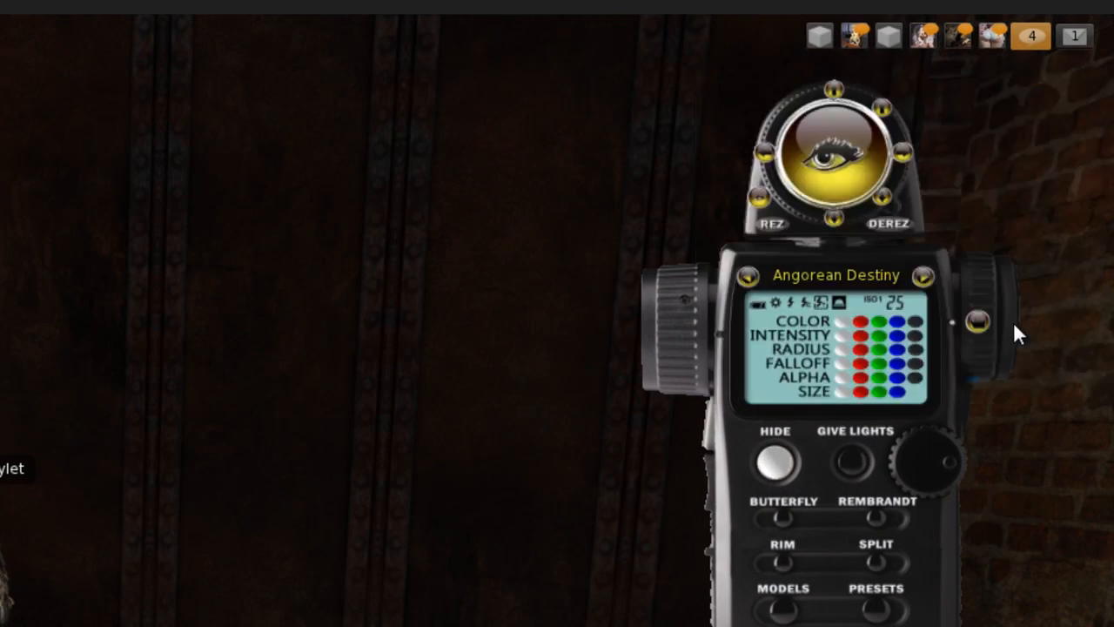
{"action": "left_click", "coordinate": [1014, 325]}
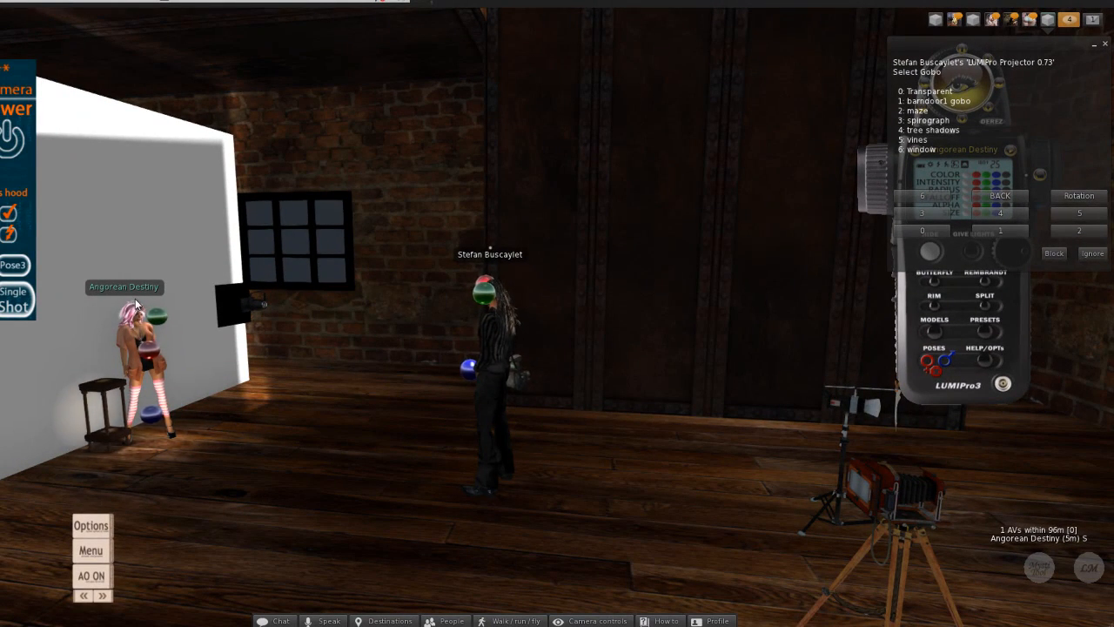
- Enlarge the gobo panel in front of the lamp and move the whole projector farther away from the model
{"action": "left_click", "coordinate": [142, 327], "text": "alt"}
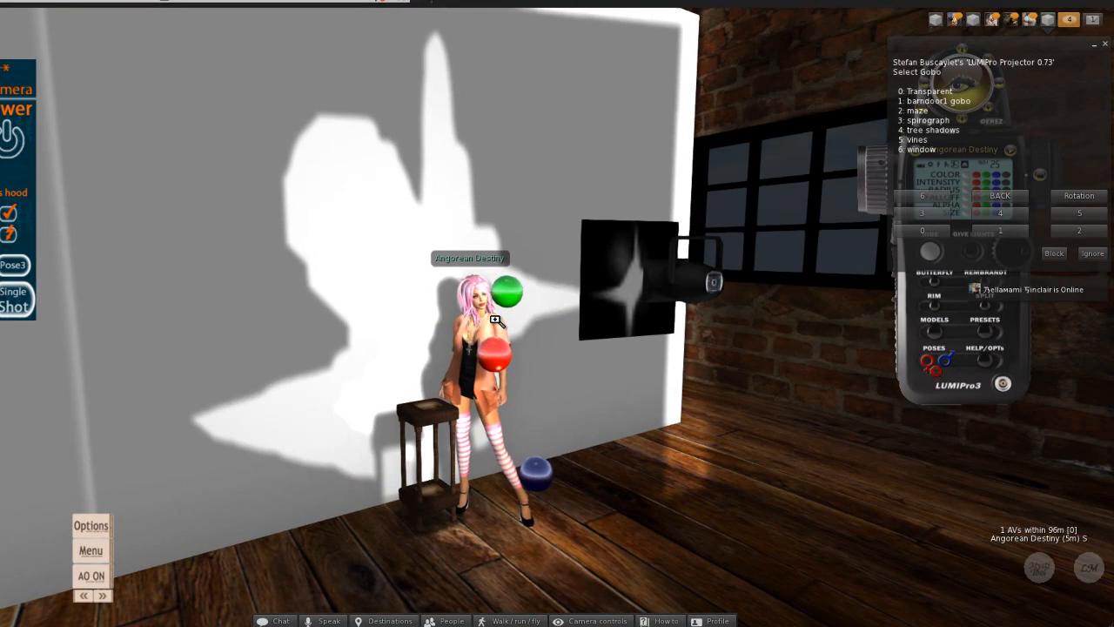
{"action": "scroll", "coordinate": [497, 321], "scroll_direction": "up", "scroll_amount": 3, "text": "alt"}
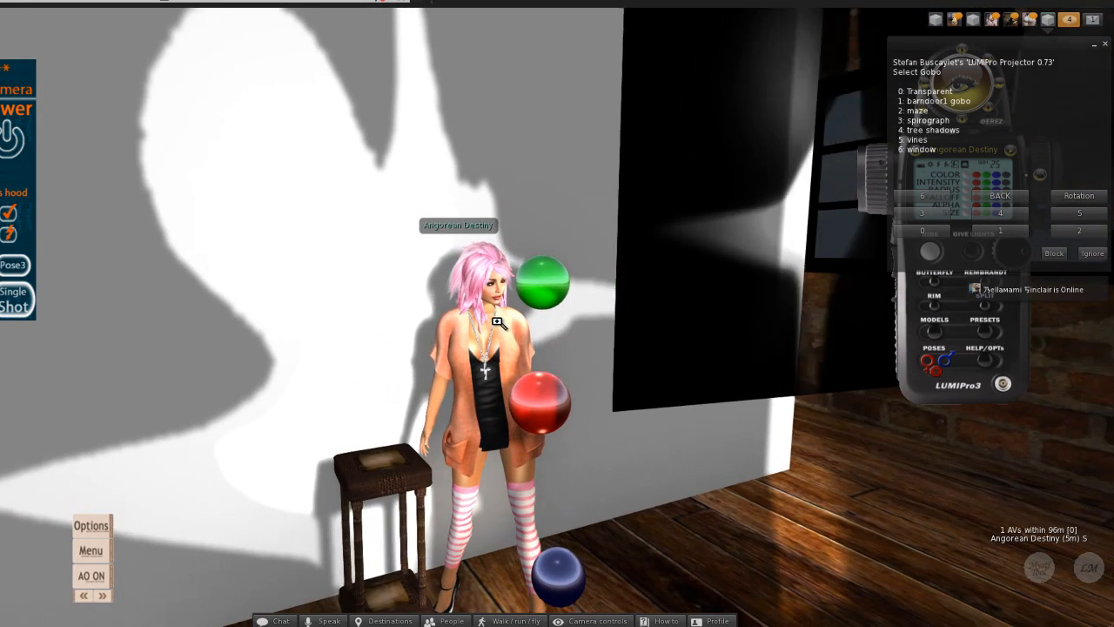
{"action": "scroll", "coordinate": [497, 321], "scroll_direction": "down", "scroll_amount": 4, "text": "alt"}
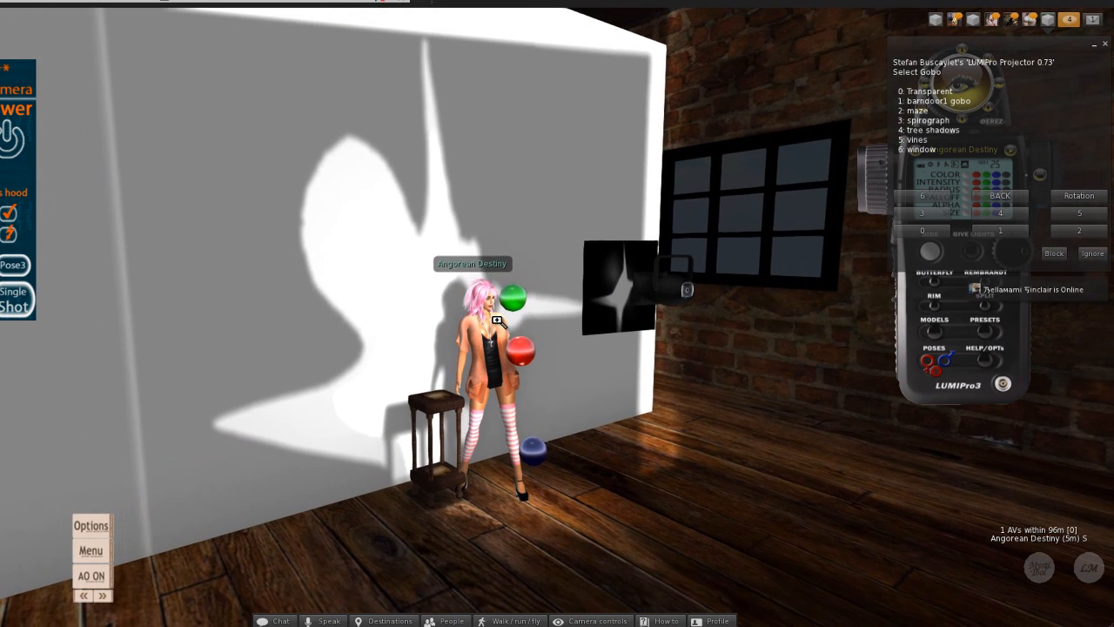
{"action": "right_click", "coordinate": [607, 277]}
{"action": "left_click", "coordinate": [616, 290]}
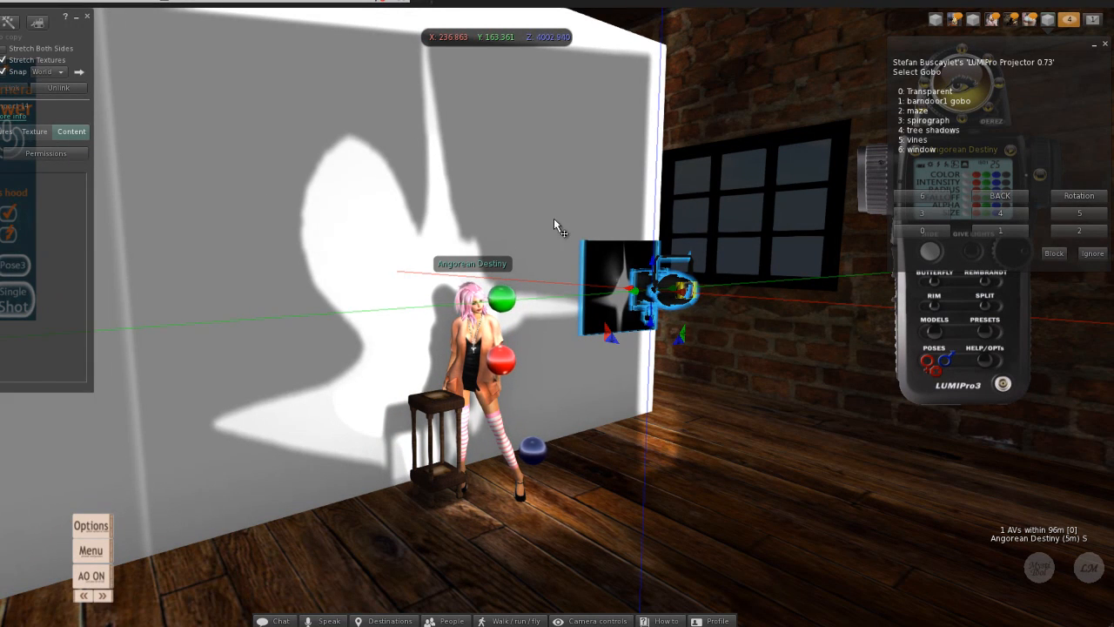
{"action": "left_click", "coordinate": [574, 253]}
{"action": "left_click", "coordinate": [604, 256]}
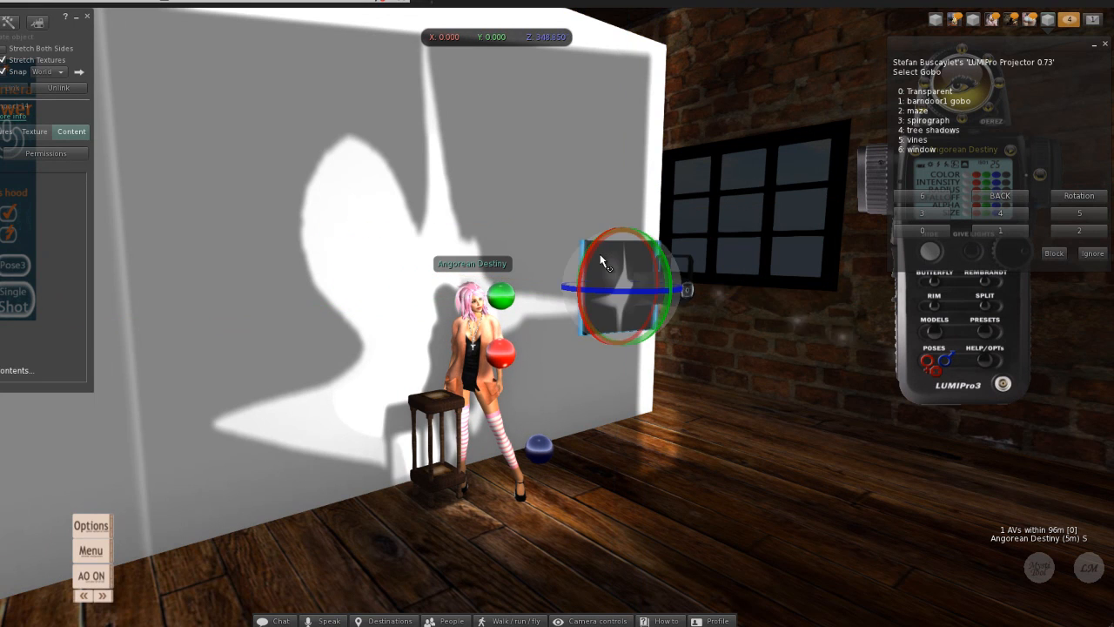
{"action": "left_click_drag", "start_coordinate": [584, 244], "coordinate": [533, 211]}
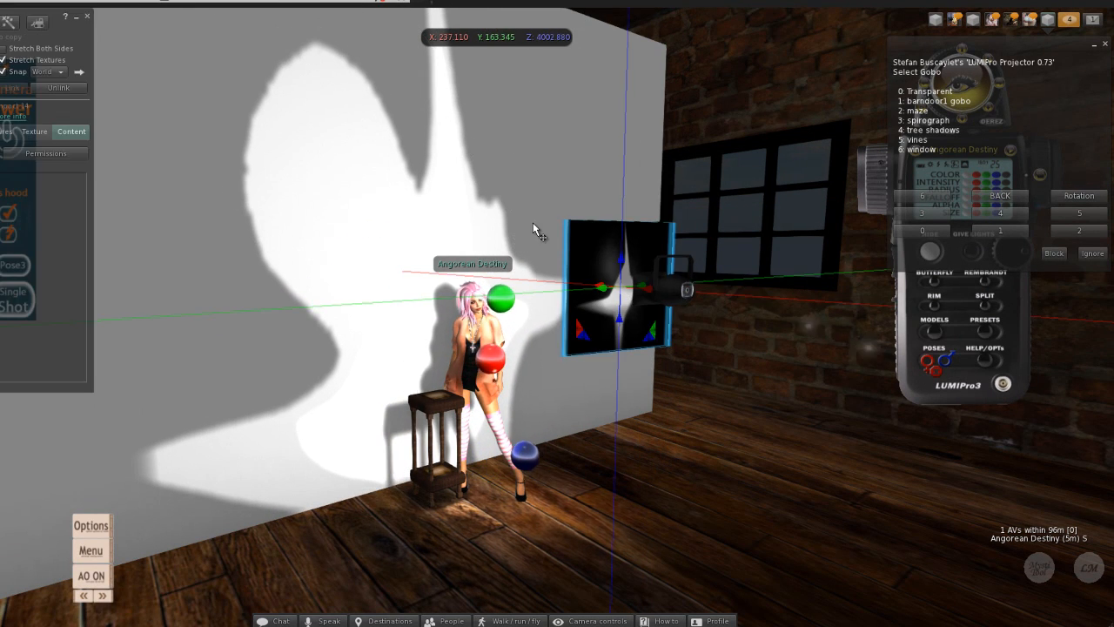
{"action": "left_click", "coordinate": [93, 18]}
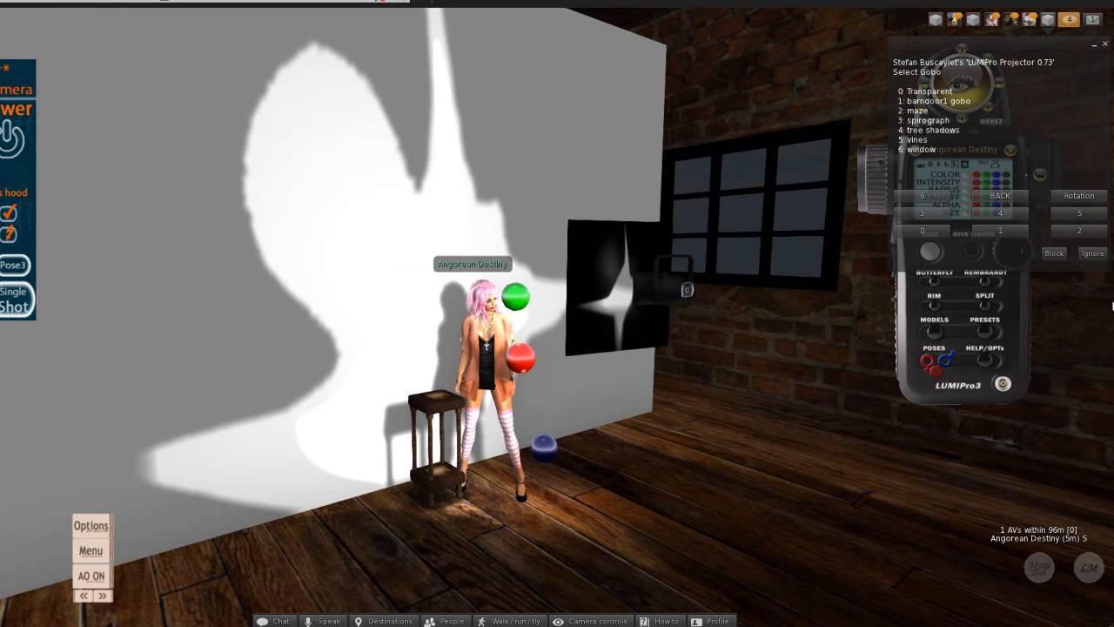
{"action": "left_click", "coordinate": [1090, 254]}
{"action": "left_click_drag", "start_coordinate": [689, 287], "coordinate": [791, 293], "text": "ctrl"}
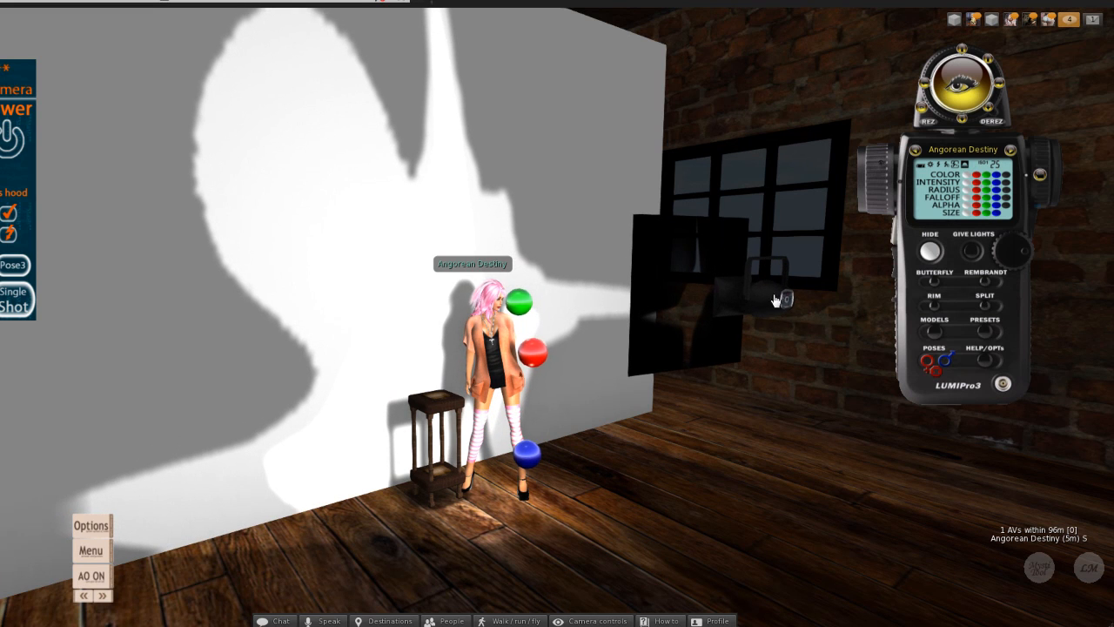
- Rename the projector object as "custom projector"
{"action": "right_click", "coordinate": [758, 309]}
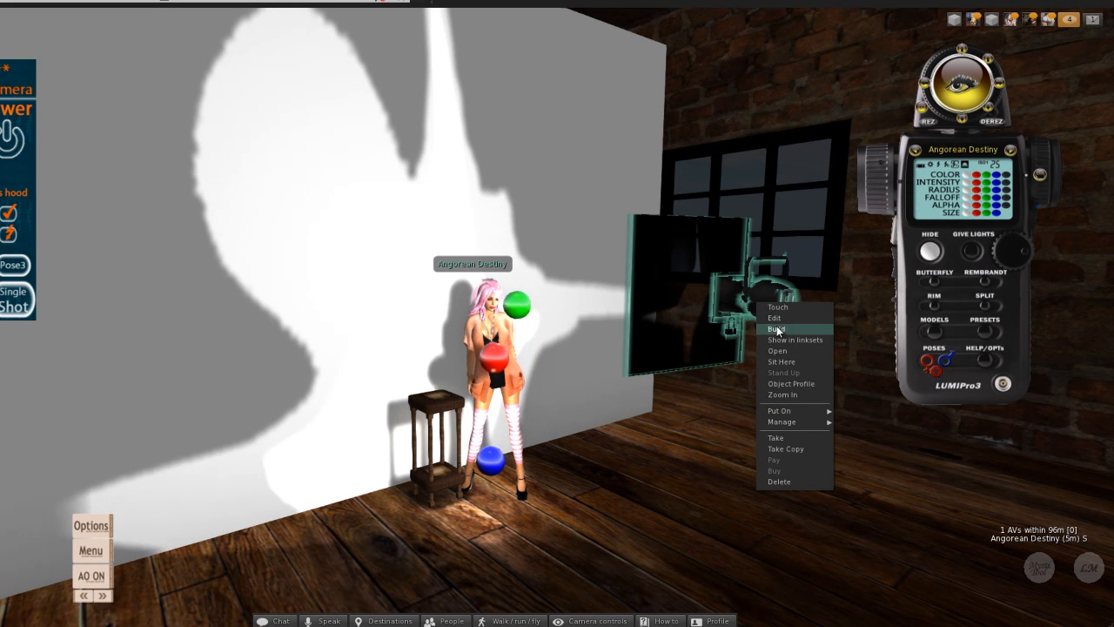
{"action": "left_click", "coordinate": [774, 319]}
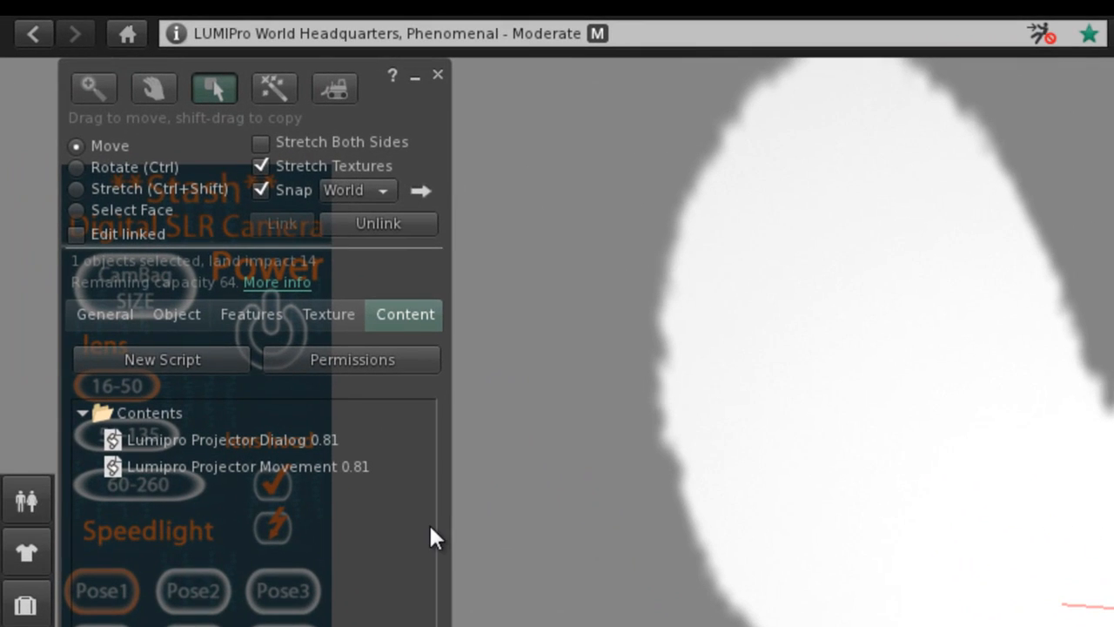
{"action": "left_click", "coordinate": [85, 300]}
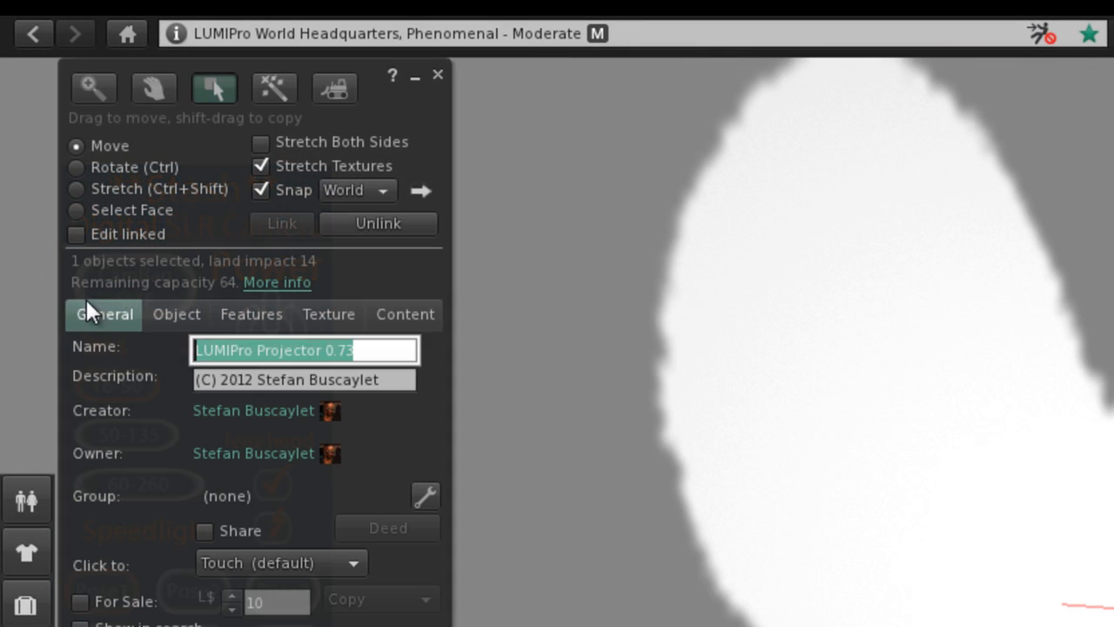
{"action": "type", "text": "custom projector"}
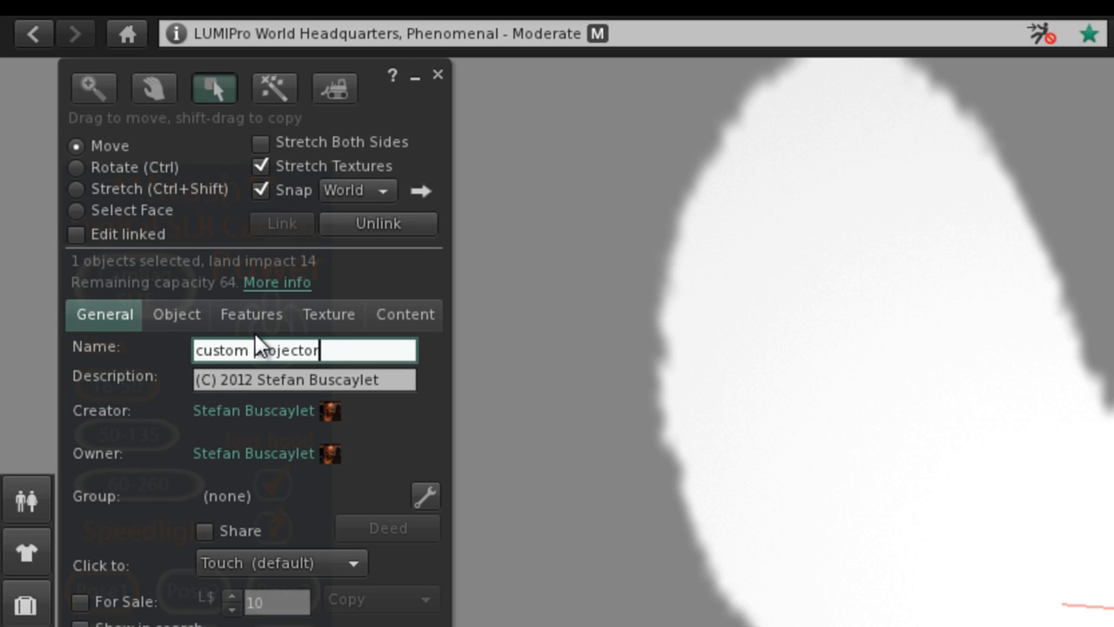
{"action": "key", "text": "Return"}
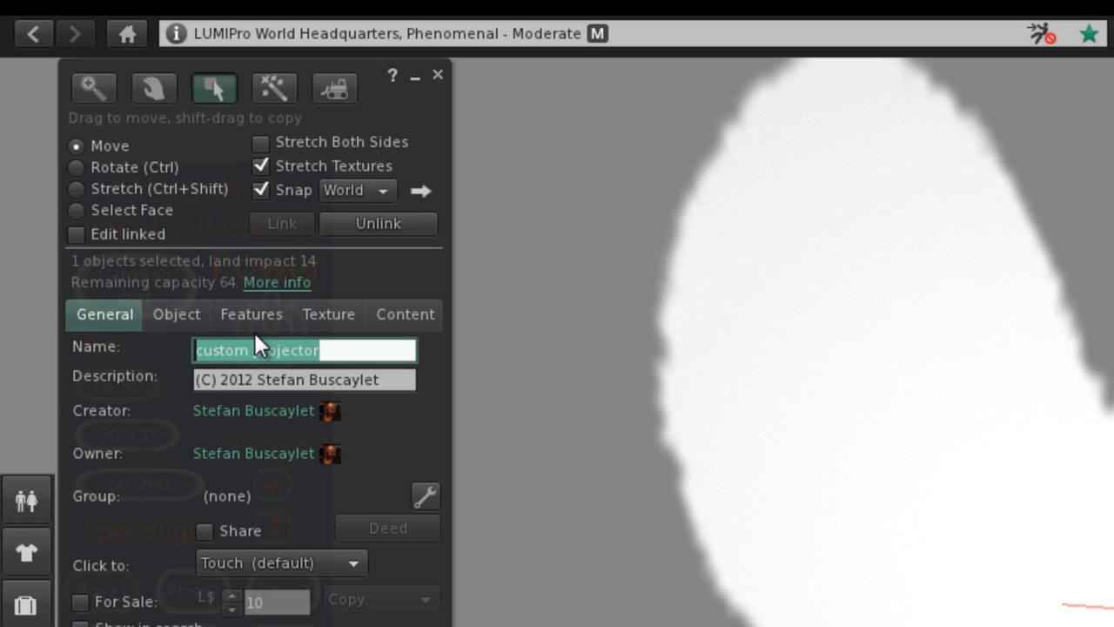
{"action": "left_click", "coordinate": [437, 75]}
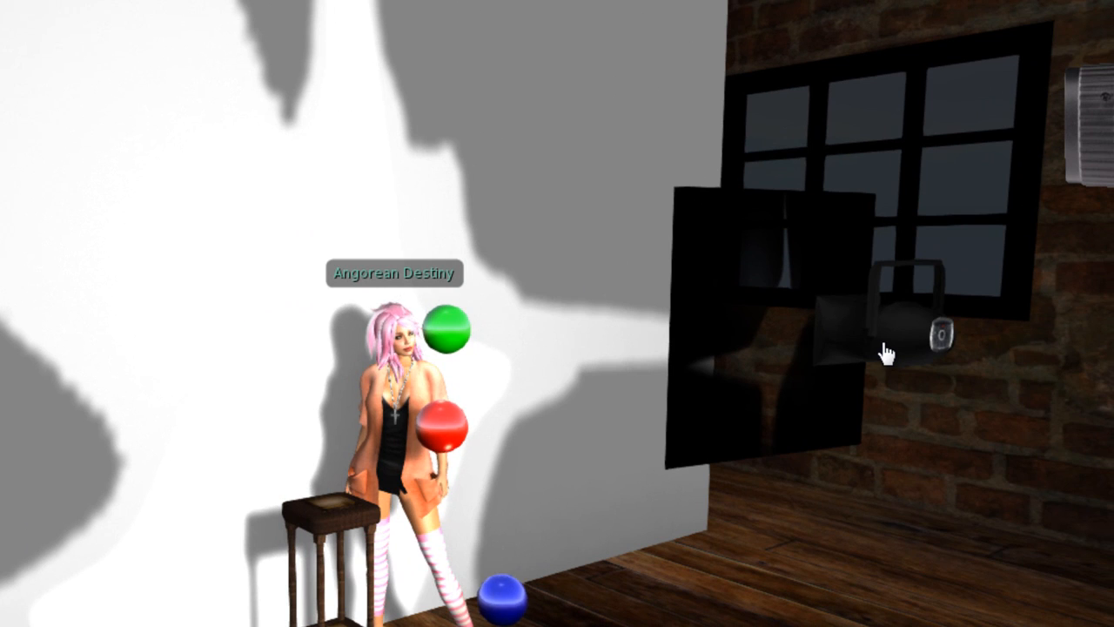
- Take a copy of the renamed projector and locate it among the recent inventory objects by searching for "custom"
{"action": "right_click", "coordinate": [873, 336]}
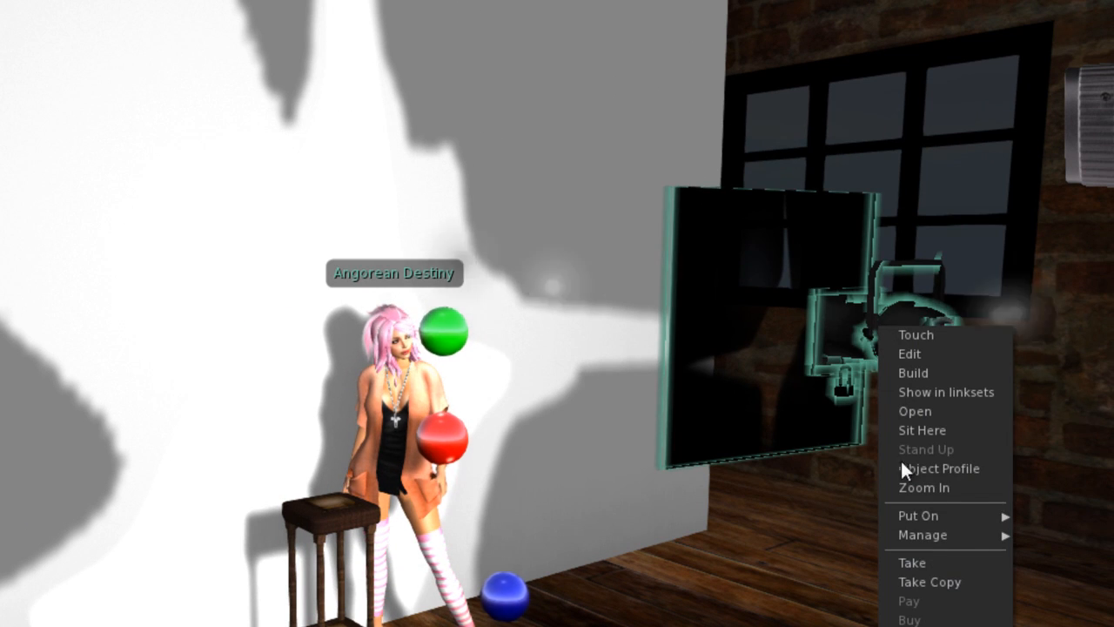
{"action": "left_click", "coordinate": [924, 582]}
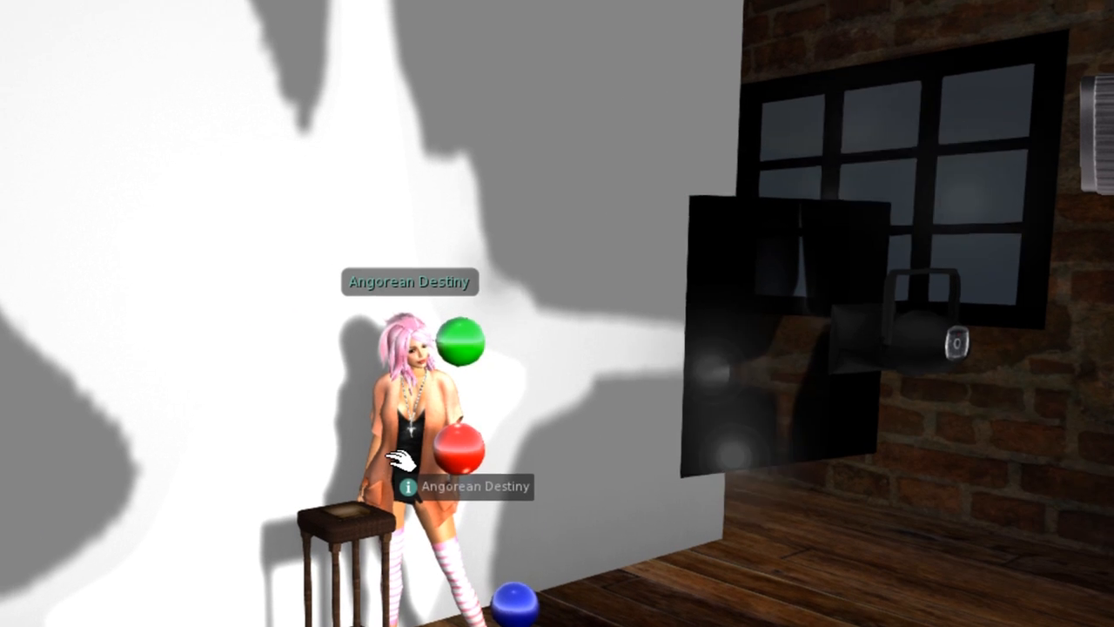
{"action": "key", "text": "ctrl+i"}
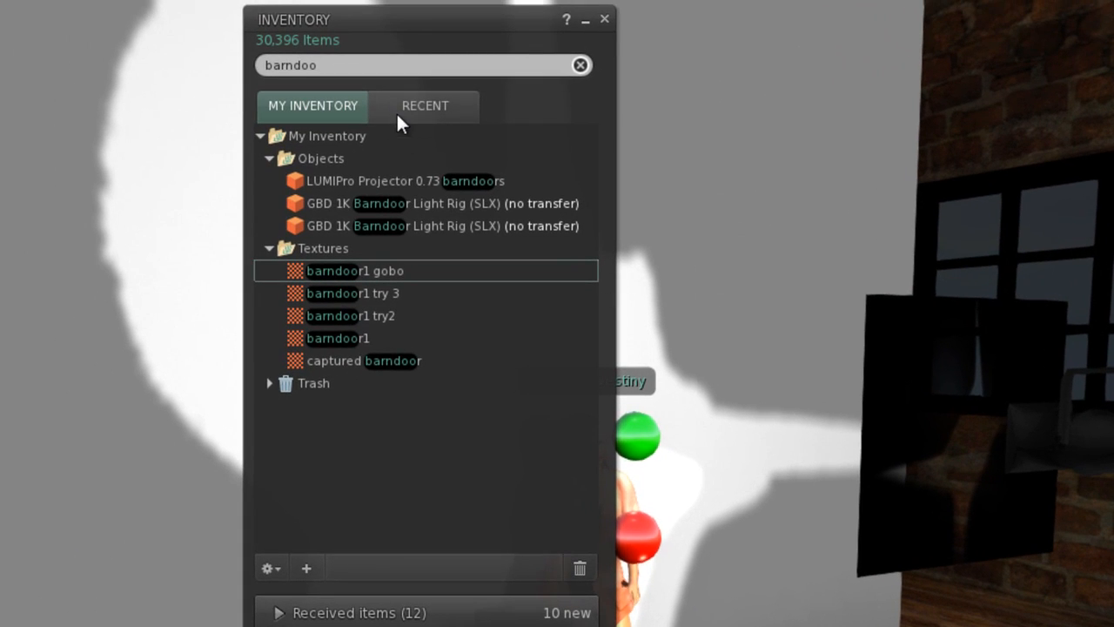
{"action": "left_click", "coordinate": [398, 117]}
{"action": "left_click", "coordinate": [367, 70]}
{"action": "type", "text": "custom"}
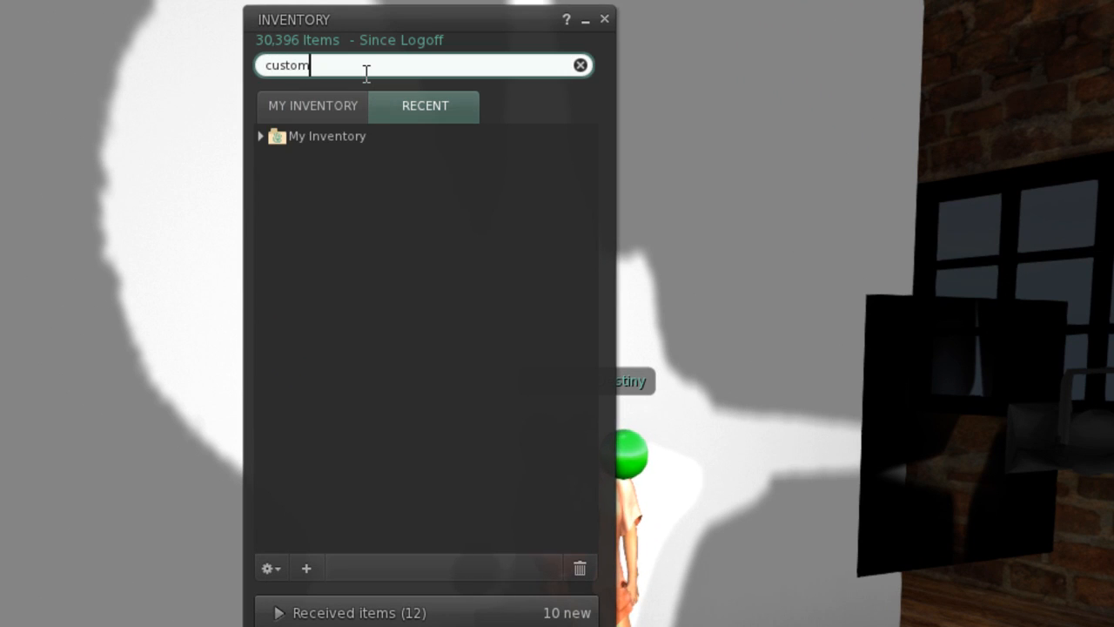
{"action": "left_click", "coordinate": [259, 137]}
{"action": "left_click", "coordinate": [270, 157]}
{"action": "left_click", "coordinate": [317, 180]}
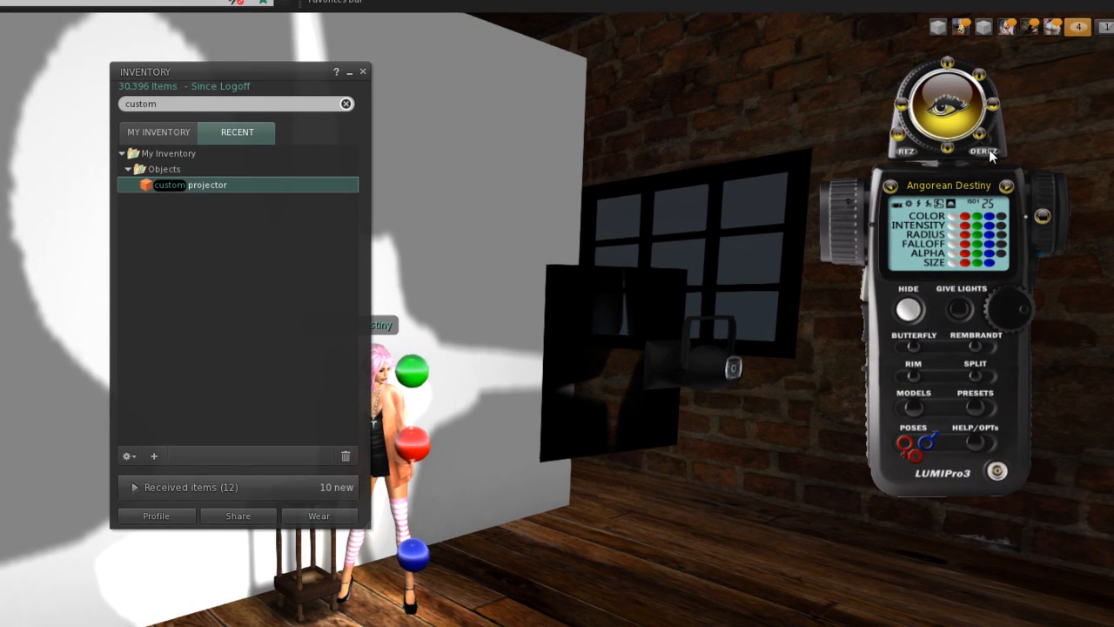
- Derez the existing projector, rez the saved custom projector from the inventory onto the studio floor, and close the inventory
{"action": "left_click", "coordinate": [990, 152]}
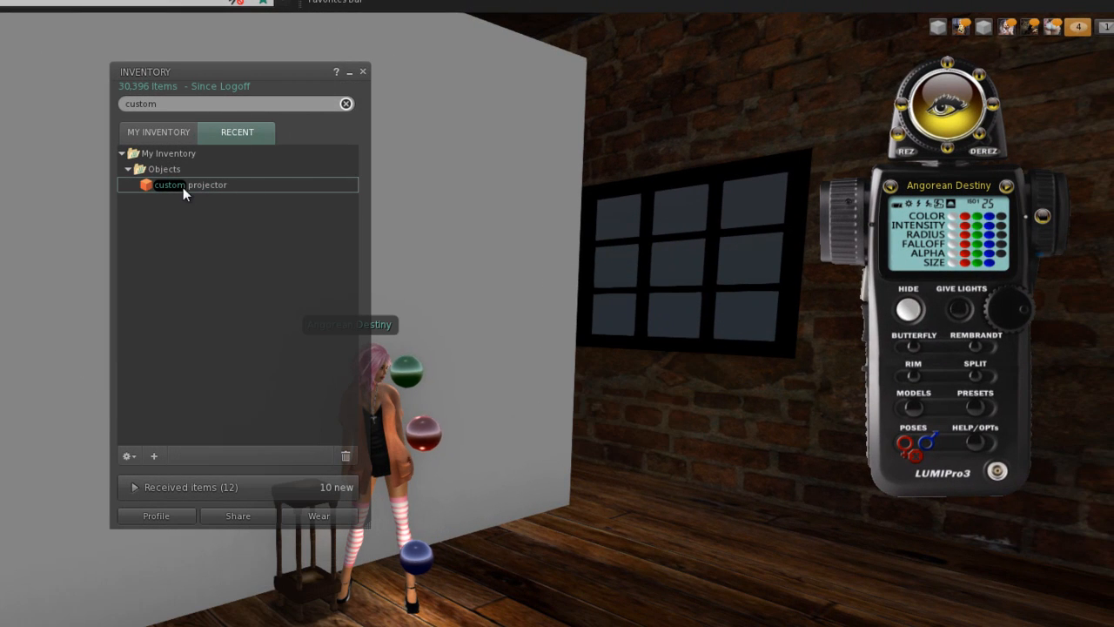
{"action": "left_click_drag", "start_coordinate": [173, 185], "coordinate": [528, 494]}
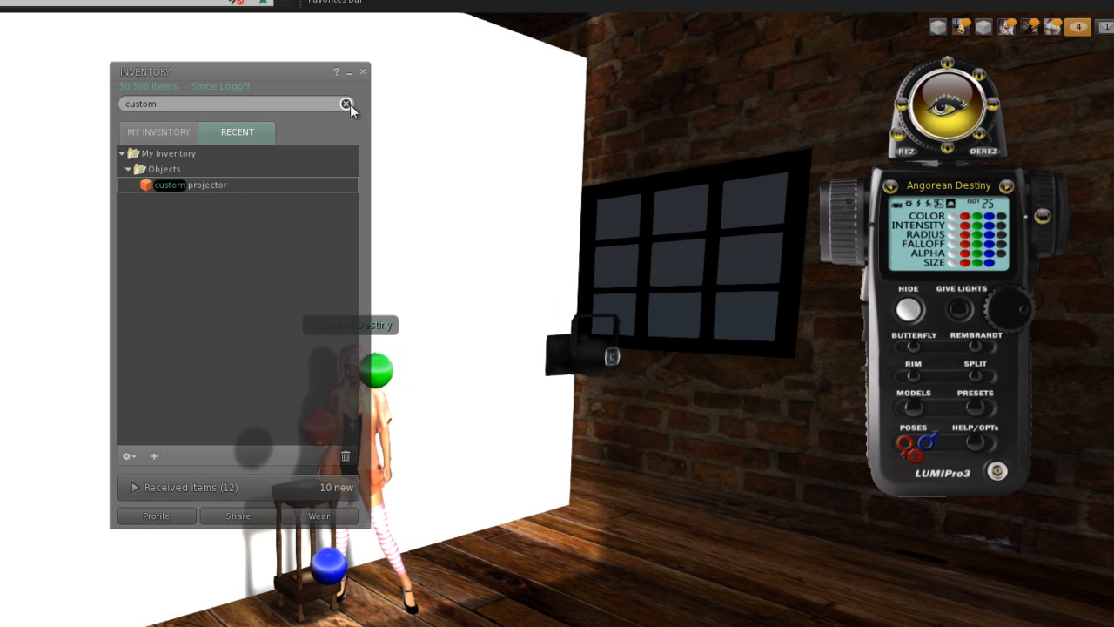
{"action": "left_click", "coordinate": [362, 72]}
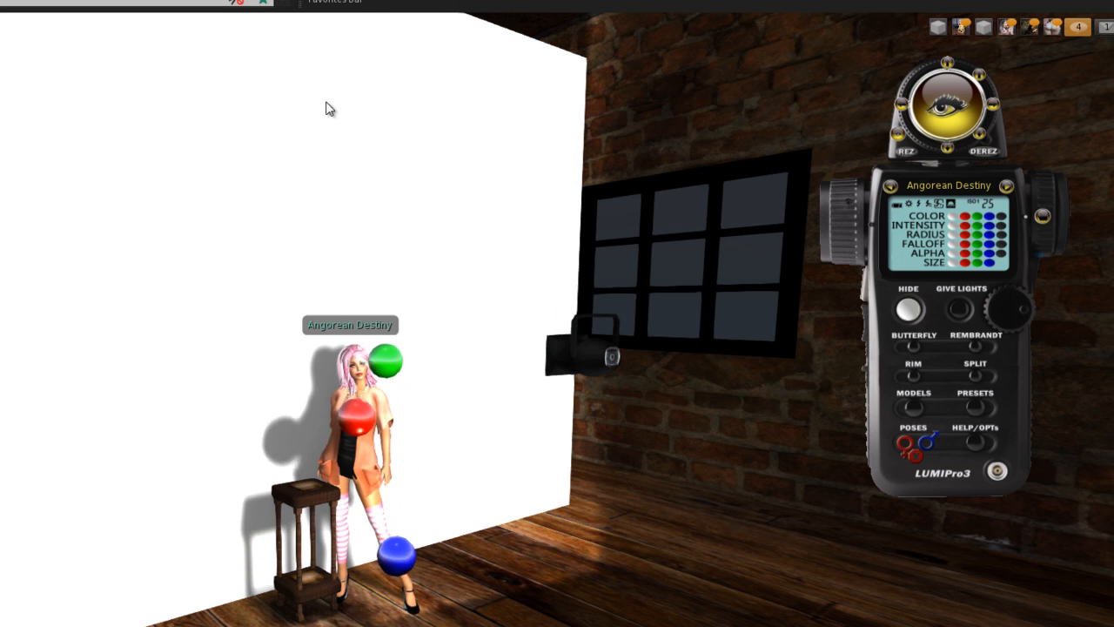
- Set the custom projector's bulb to option 3 to cast the lettering texture, and place the star-shaped gobo in front of the lamp
{"action": "left_click", "coordinate": [1010, 220]}
{"action": "left_click", "coordinate": [1088, 347]}
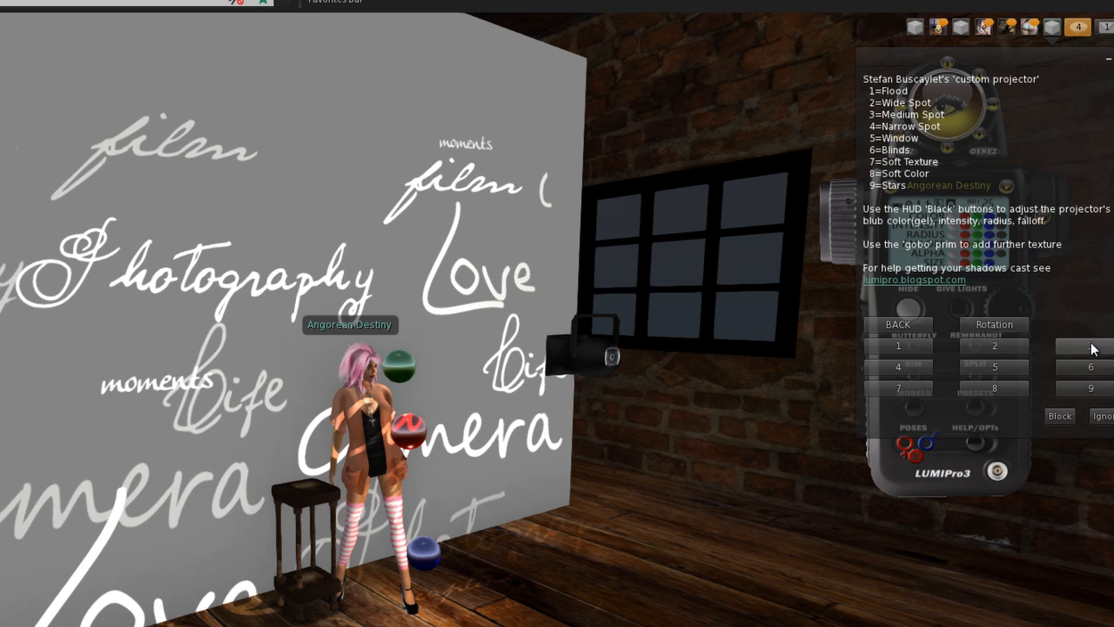
{"action": "left_click", "coordinate": [906, 326]}
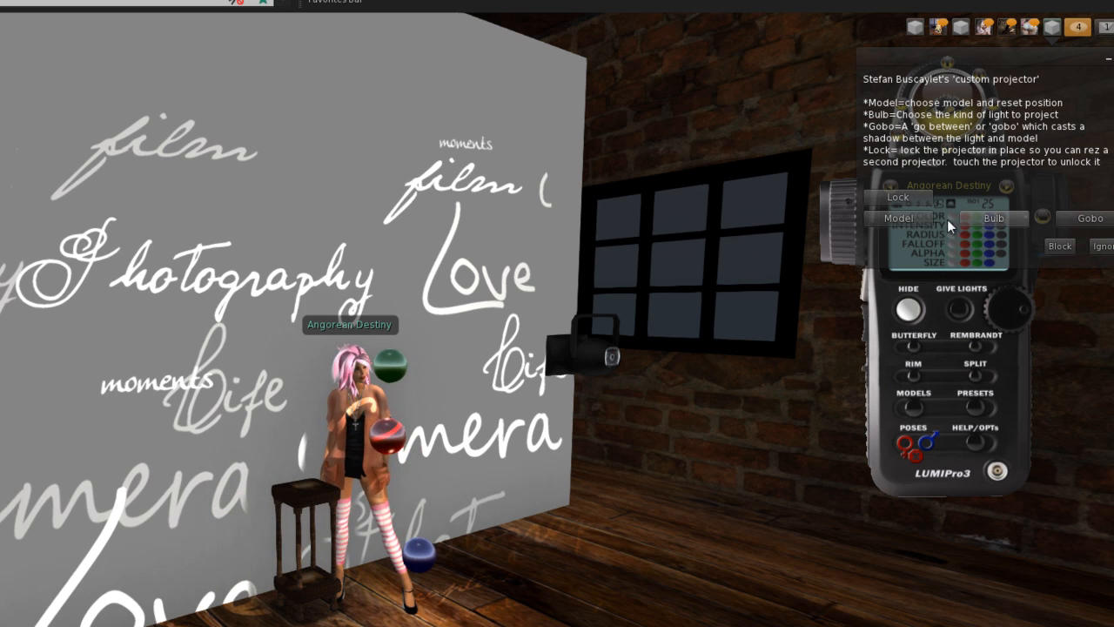
{"action": "left_click", "coordinate": [1075, 218]}
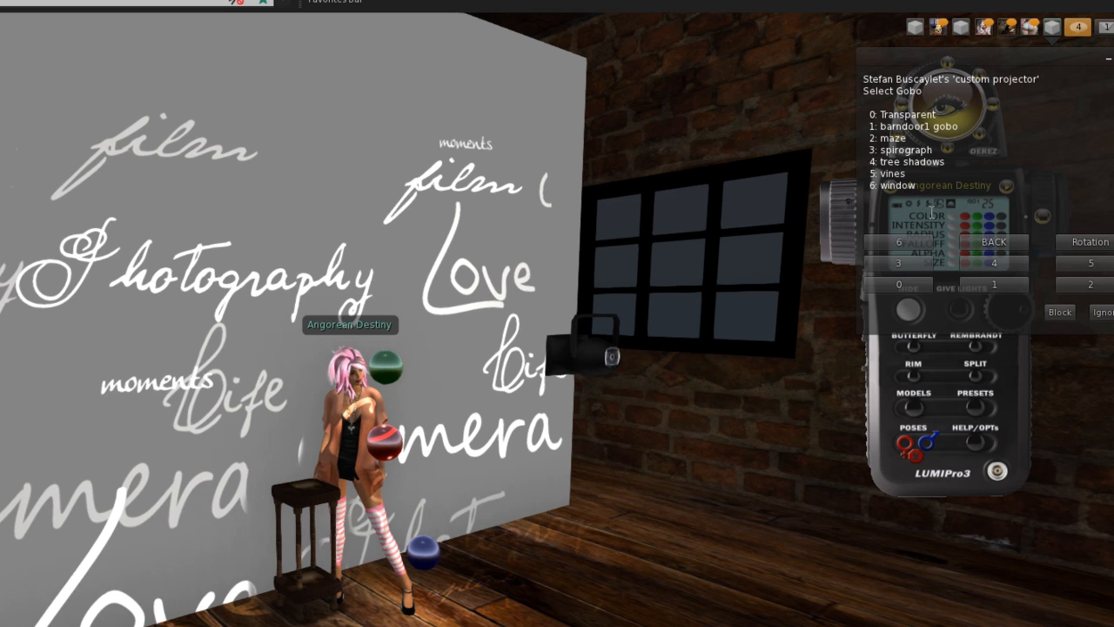
{"action": "left_click", "coordinate": [1021, 285]}
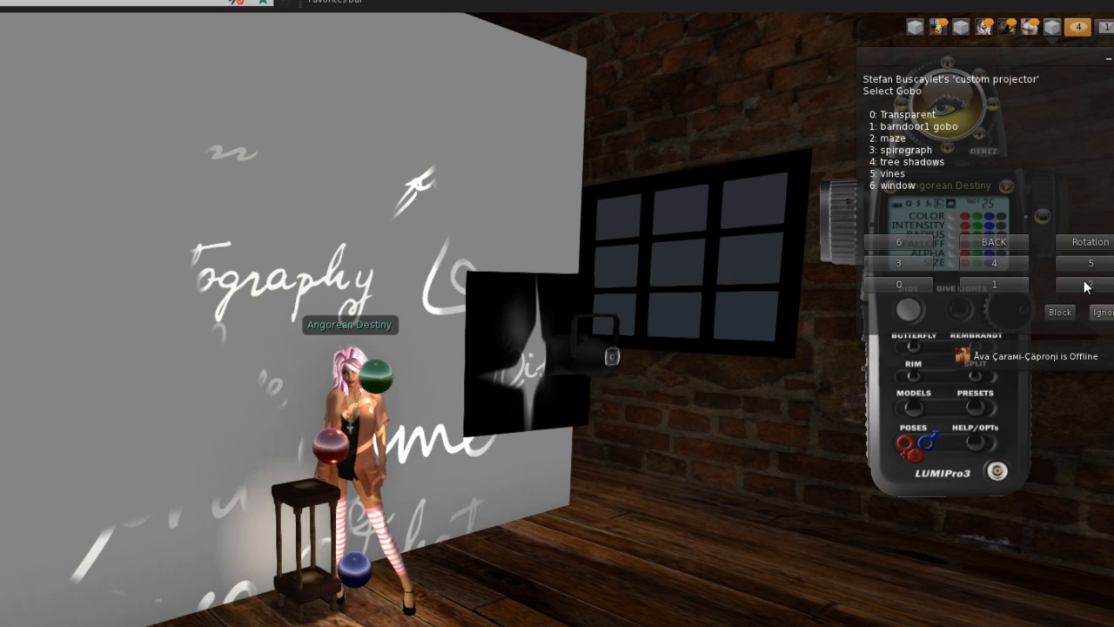
- Set the gobo's continuous rotation to -MED and the projector's own rotation to +MED, and dismiss the projector menu
{"action": "left_click", "coordinate": [1073, 242]}
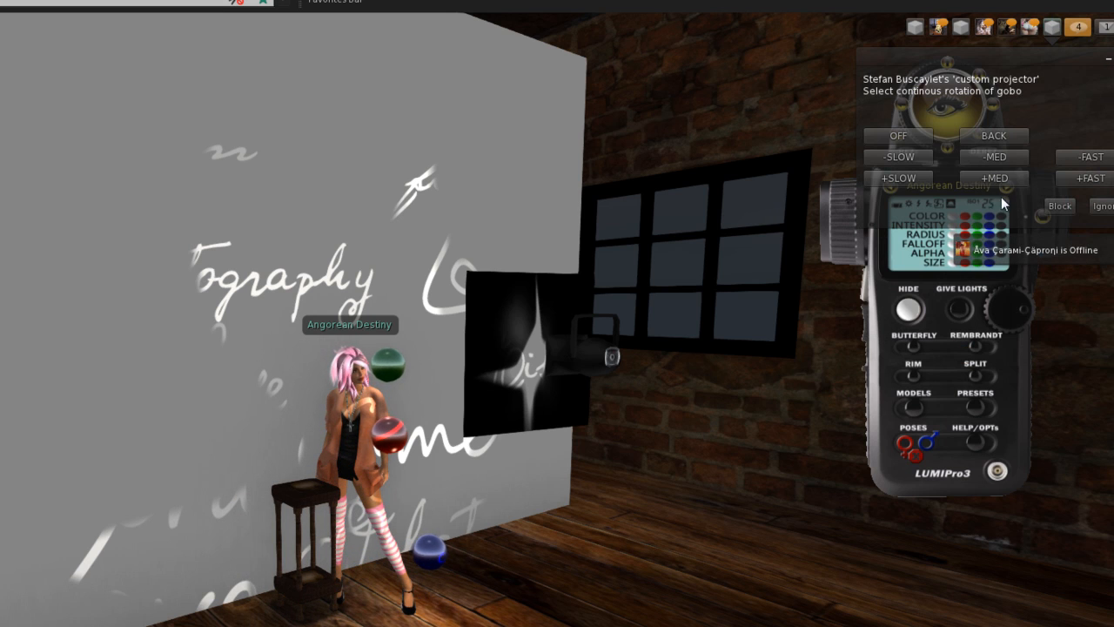
{"action": "left_click", "coordinate": [990, 158]}
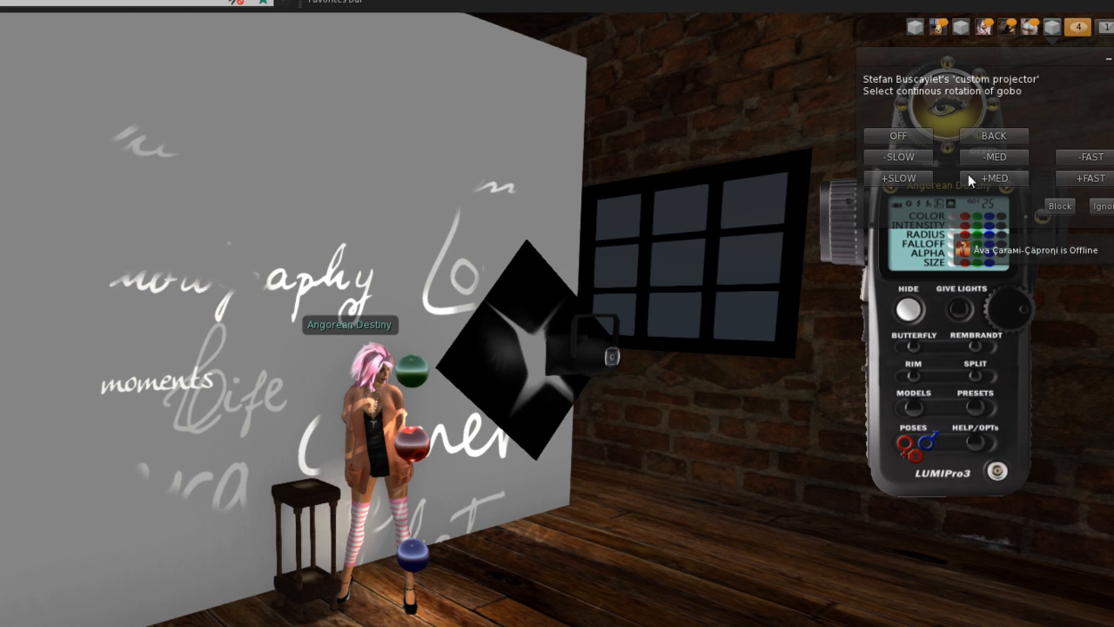
{"action": "left_click", "coordinate": [972, 137]}
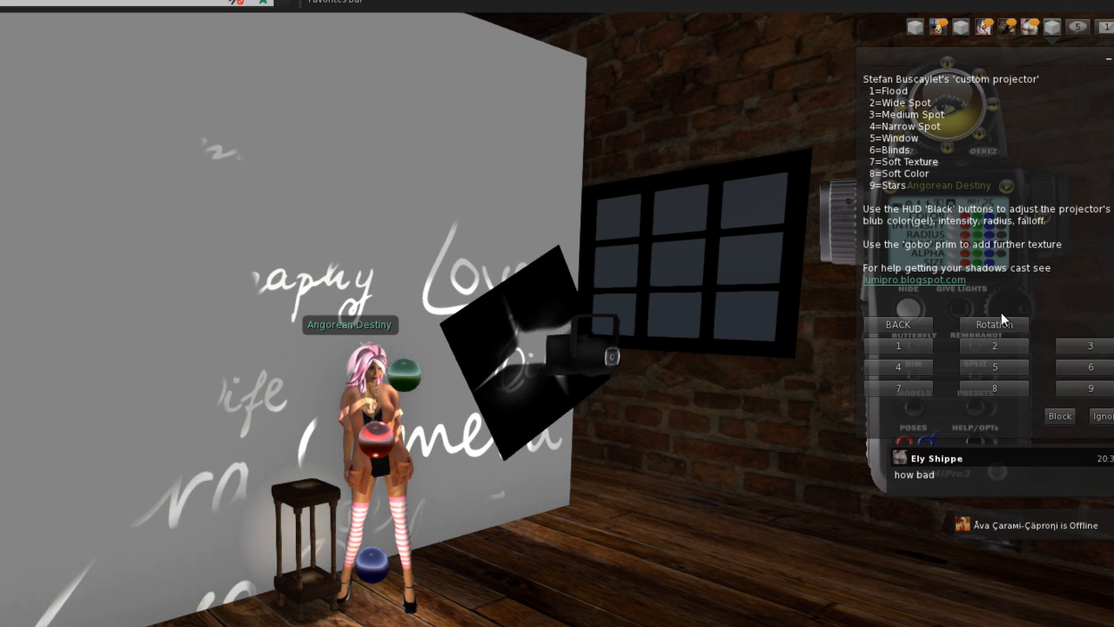
{"action": "left_click", "coordinate": [997, 321]}
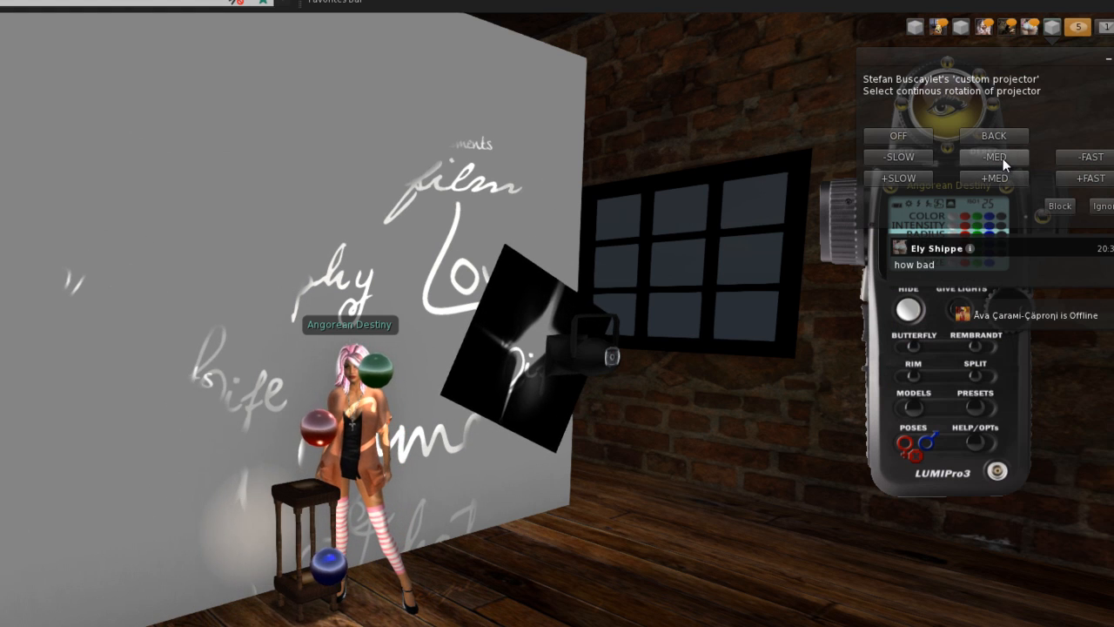
{"action": "left_click", "coordinate": [1004, 178]}
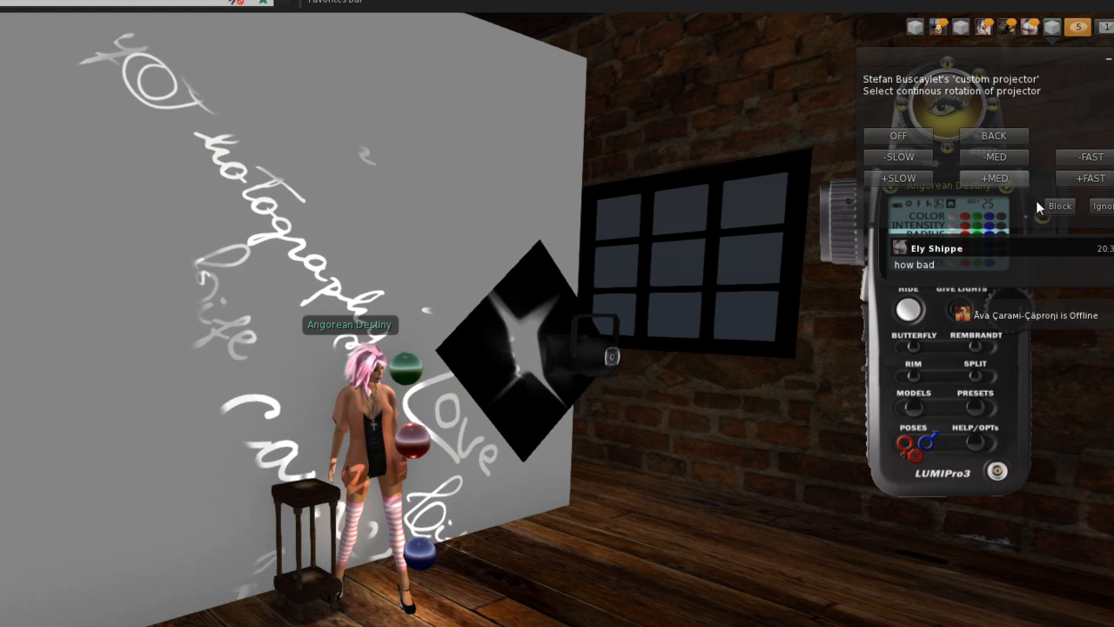
{"action": "left_click", "coordinate": [1106, 208]}
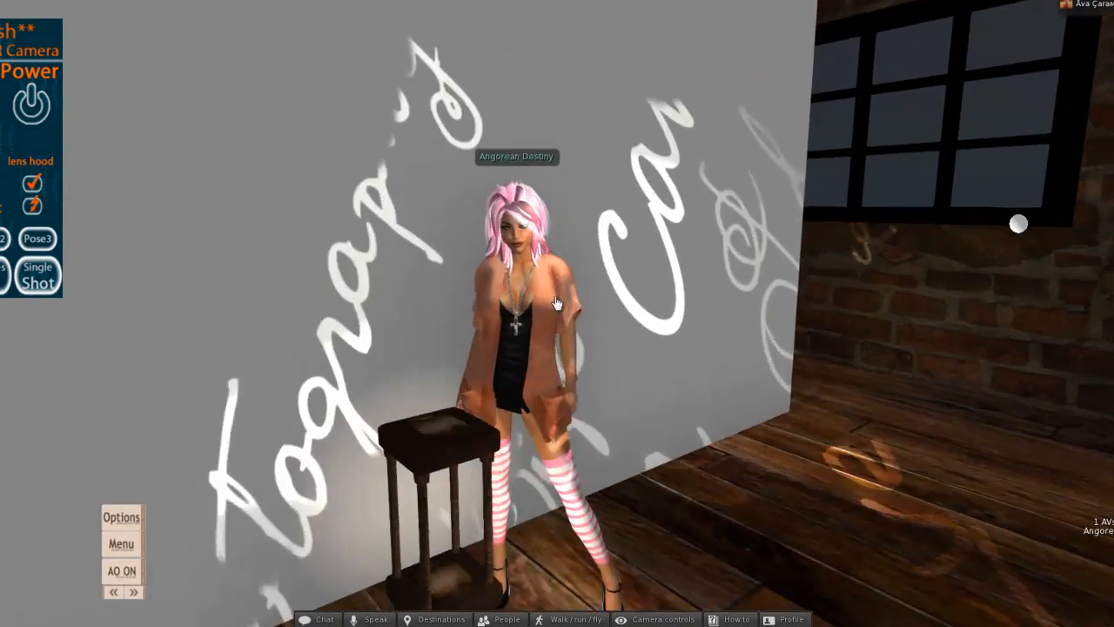
- Switch to Photoshop and bring up the studio photograph and the virtual portrait side by side to compare their lighting
{"action": "key", "text": "alt+Tab"}
{"action": "key", "text": "alt+Tab"}
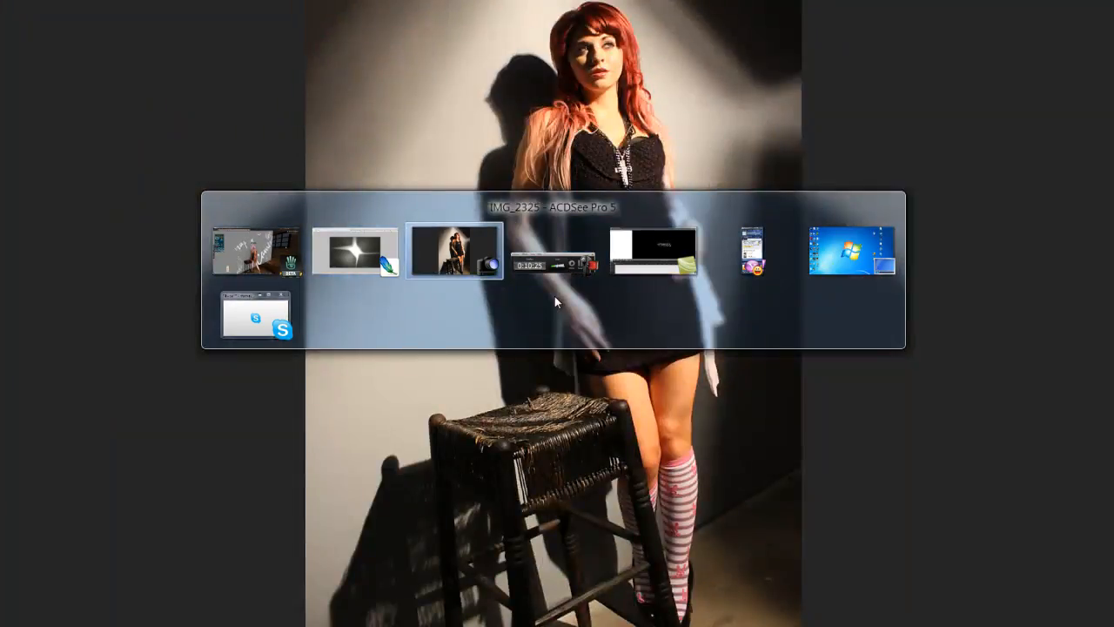
{"action": "key", "text": "Escape"}
{"action": "key", "text": "alt+Tab"}
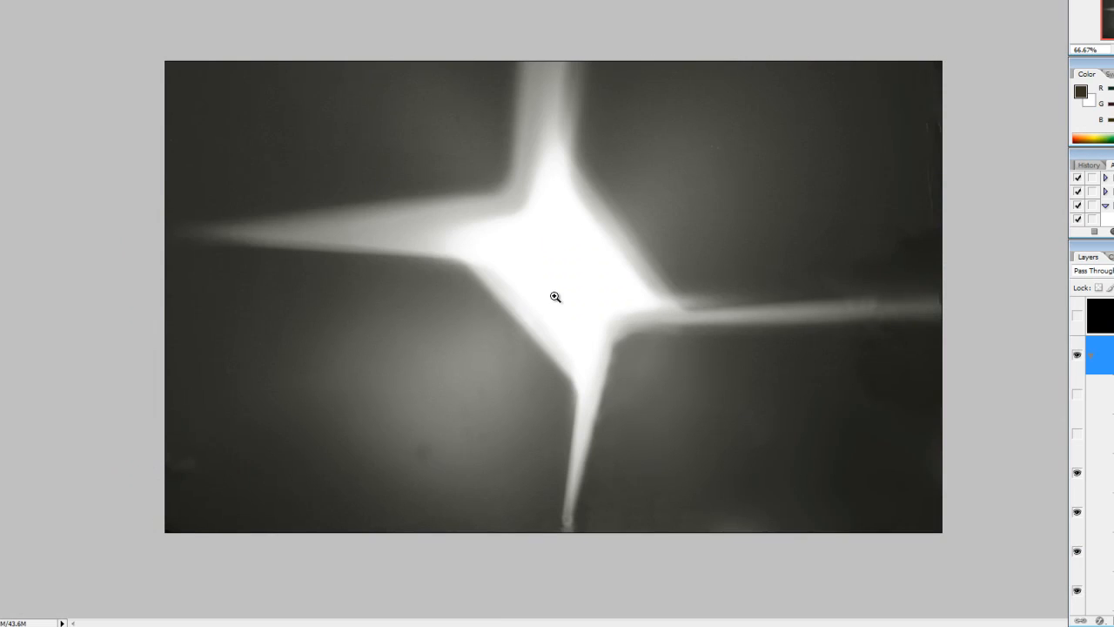
{"action": "key", "text": "ctrl+Tab"}
{"action": "key", "text": "ctrl+Tab"}
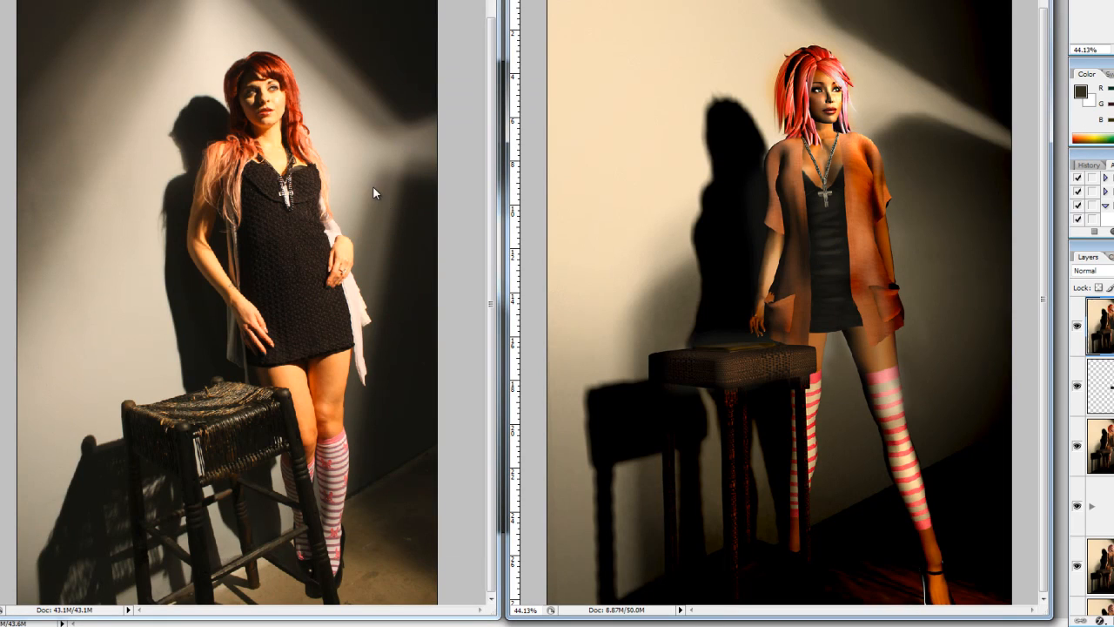